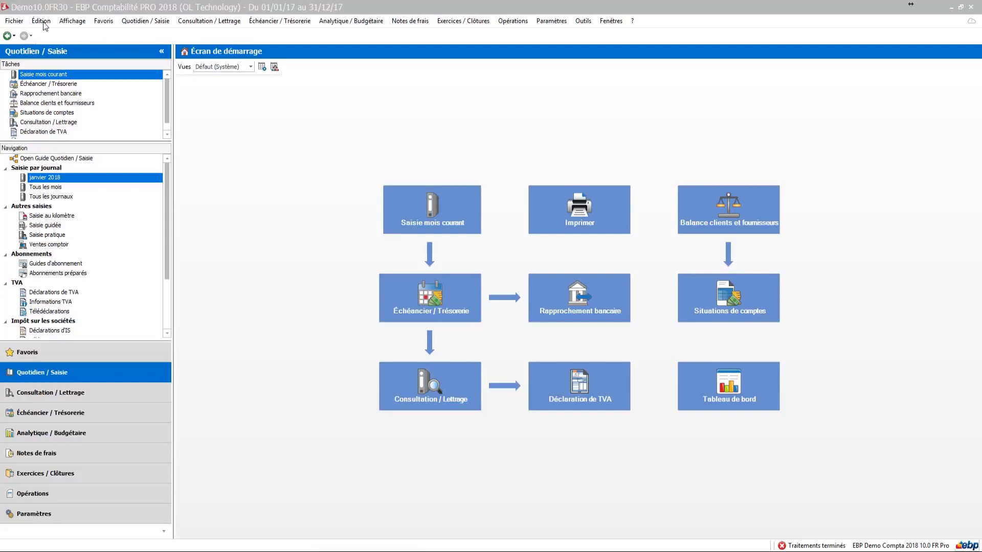
left_click(22, 23)
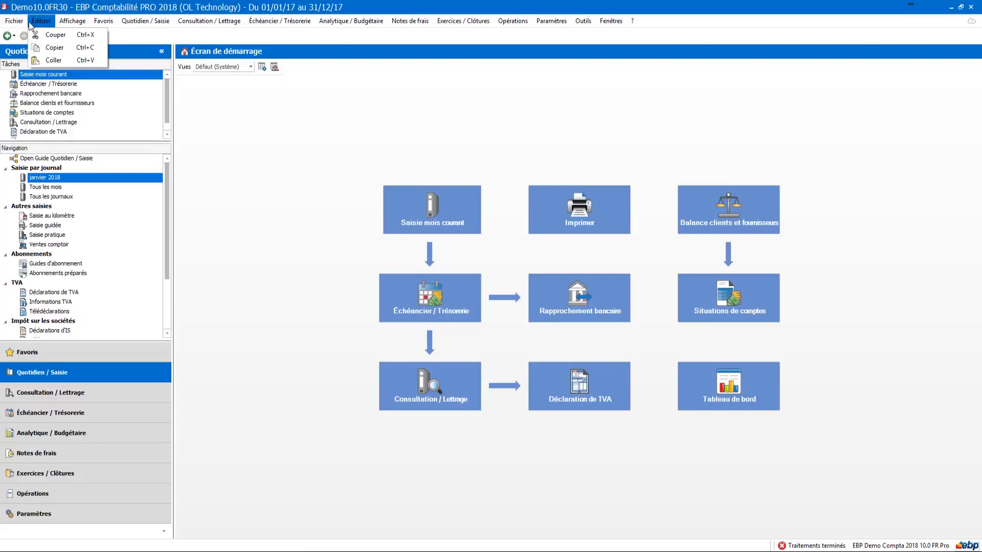
left_click(57, 24)
left_click(586, 23)
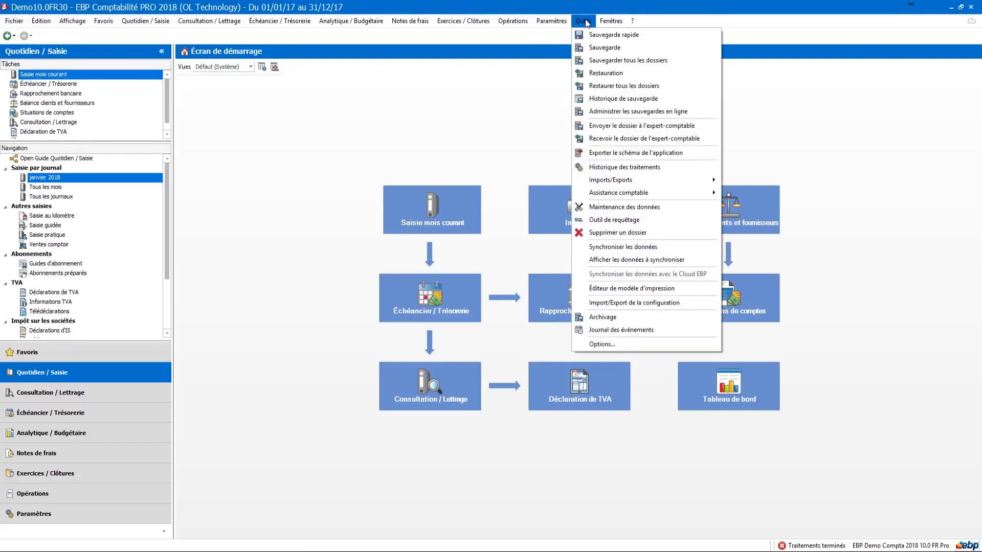
mouse_move(634, 24)
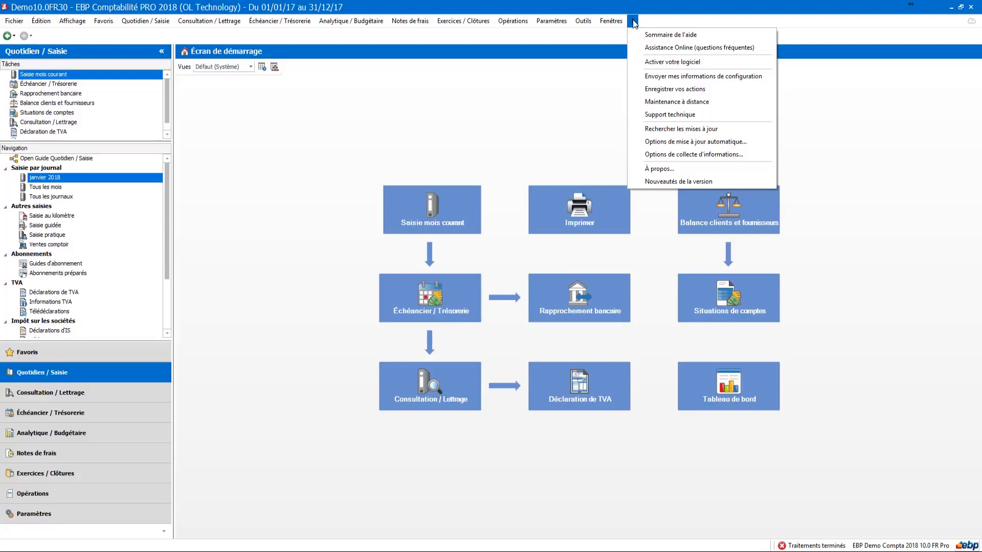
mouse_move(587, 20)
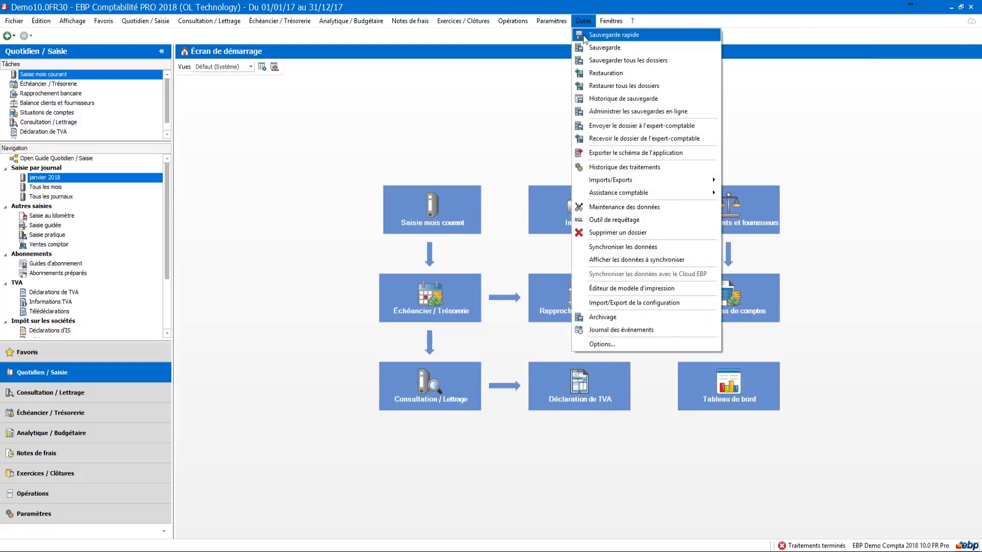
Step: Examine the company's accounting options, including the list of settings categories, and leave them without saving
mouse_move(557, 24)
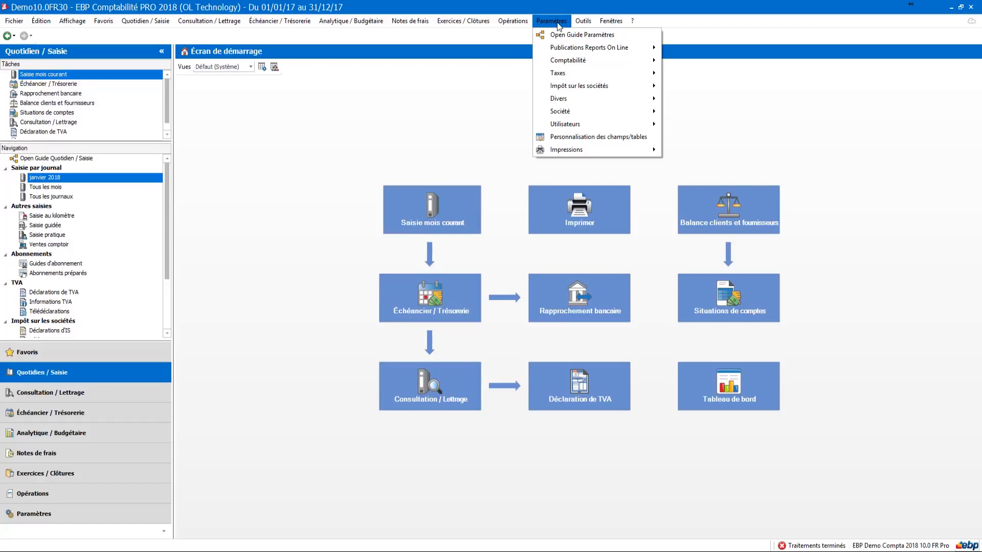
mouse_move(584, 116)
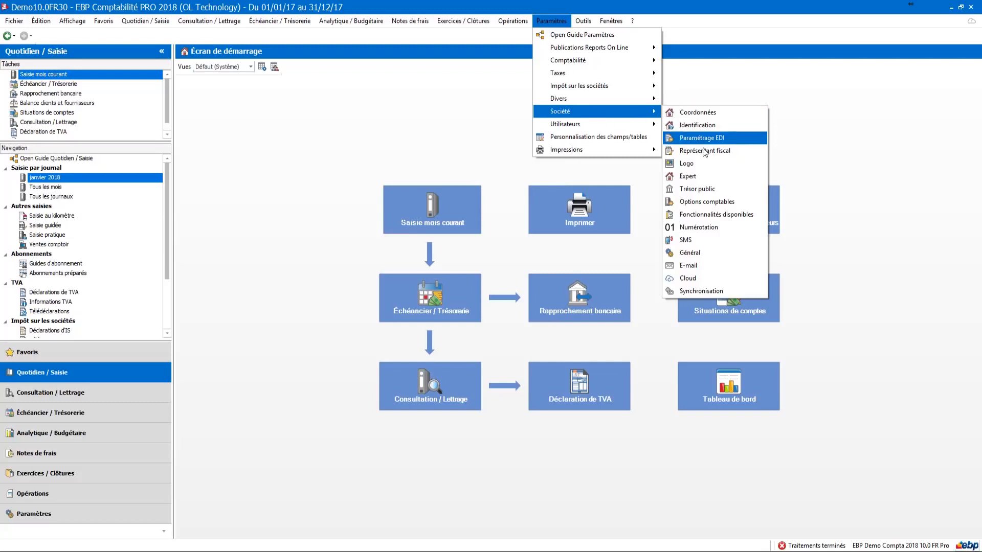
left_click(715, 204)
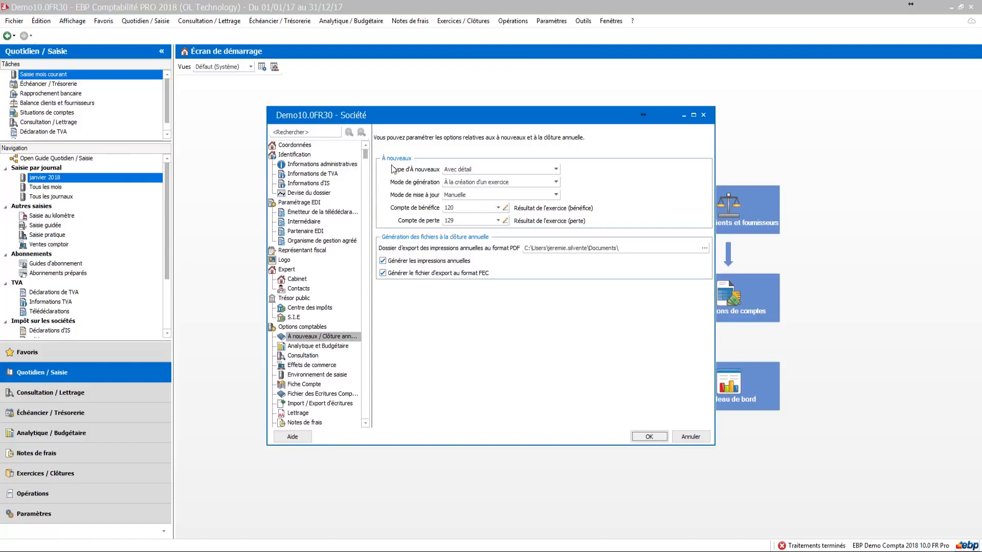
left_click_drag(366, 156, 365, 209)
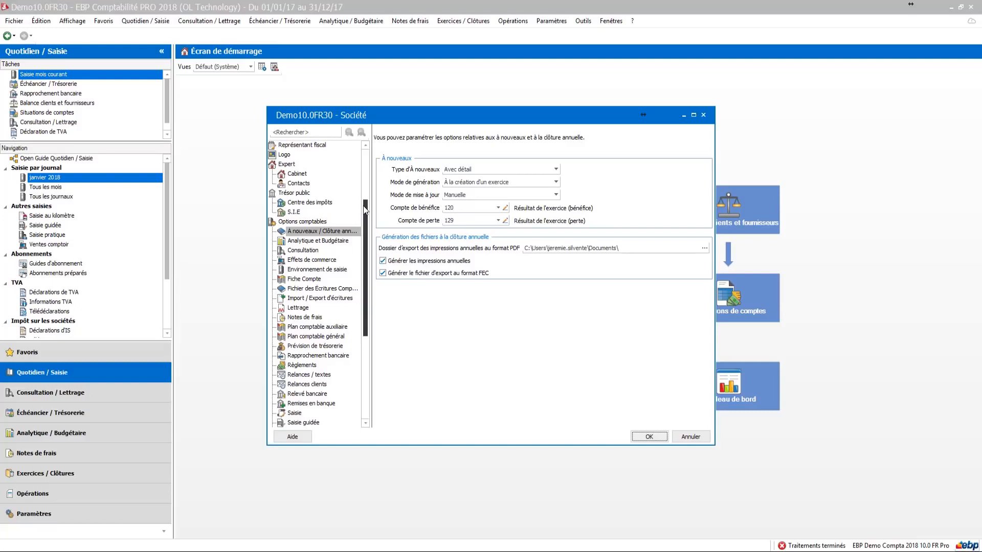
left_click(313, 131)
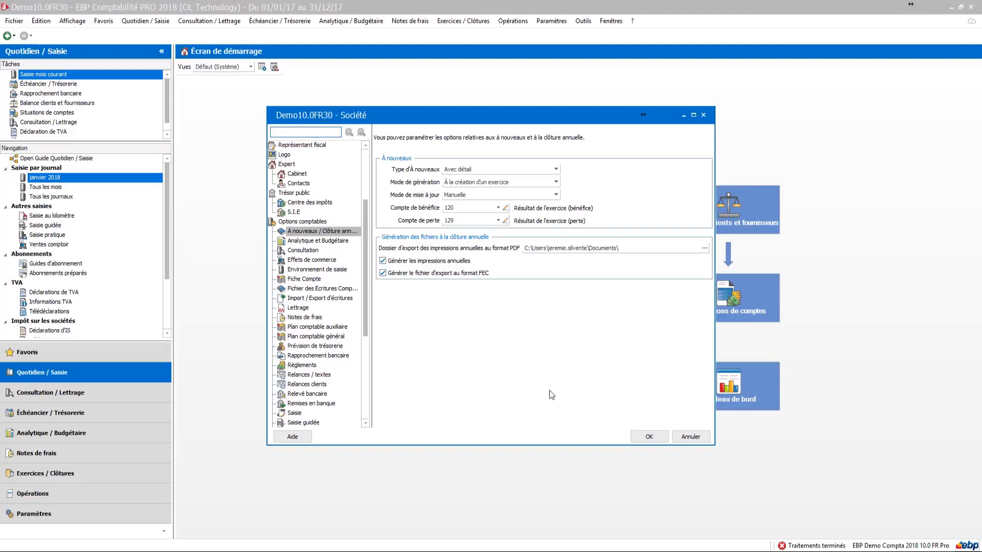
left_click(684, 438)
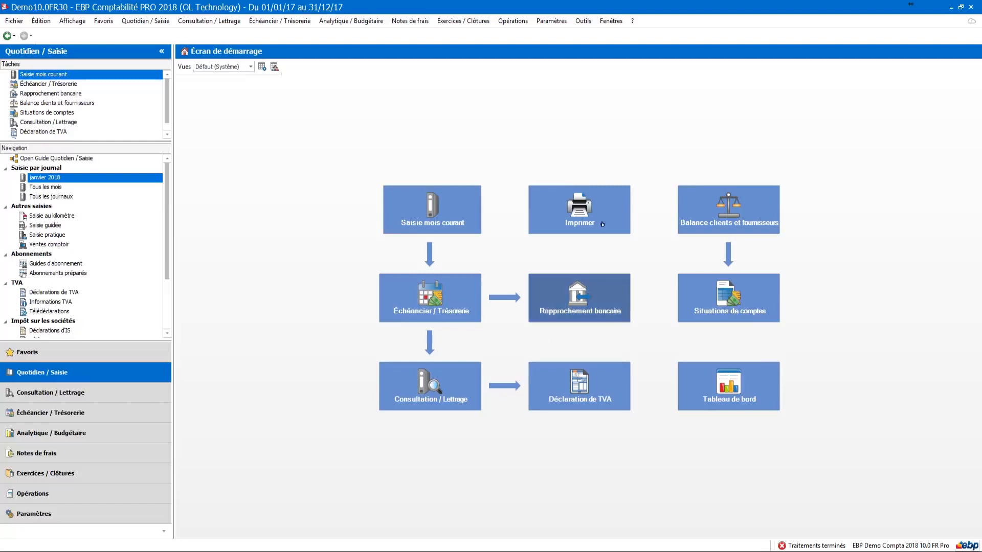
Step: Open the general chart of accounts and display only the client accounts
left_click(546, 23)
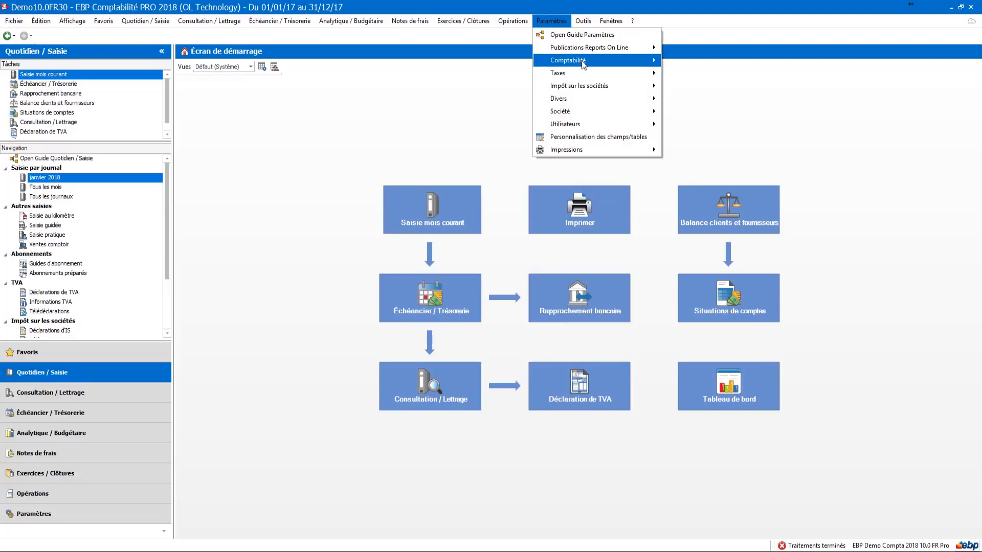
mouse_move(582, 61)
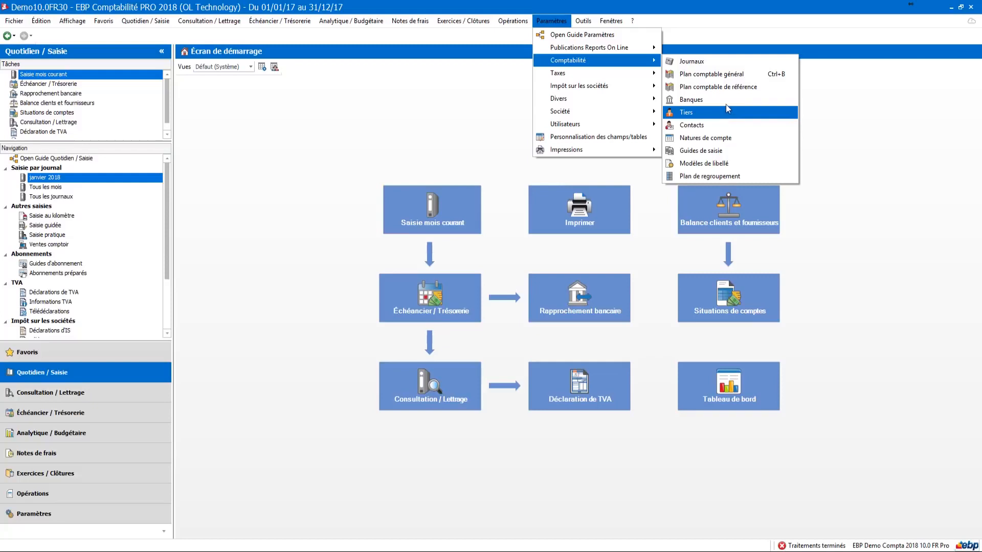
left_click(729, 79)
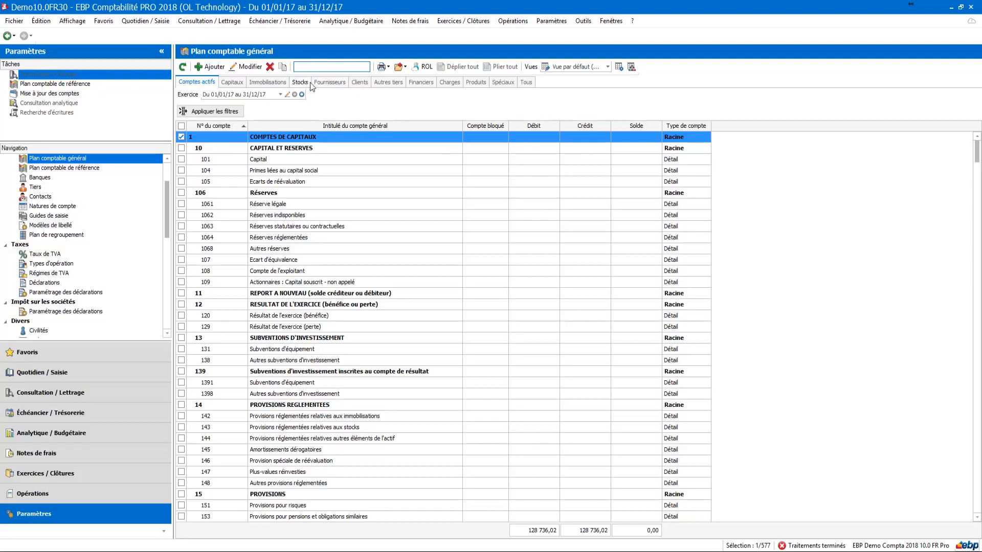
left_click(359, 84)
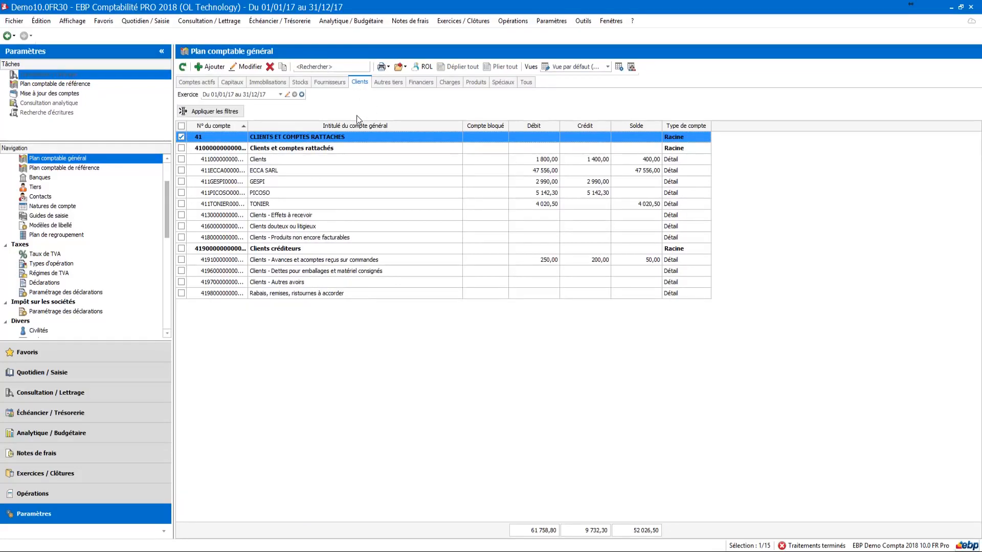
Step: Create a general account numbered 411DEMO with the title DEMO
left_click(210, 65)
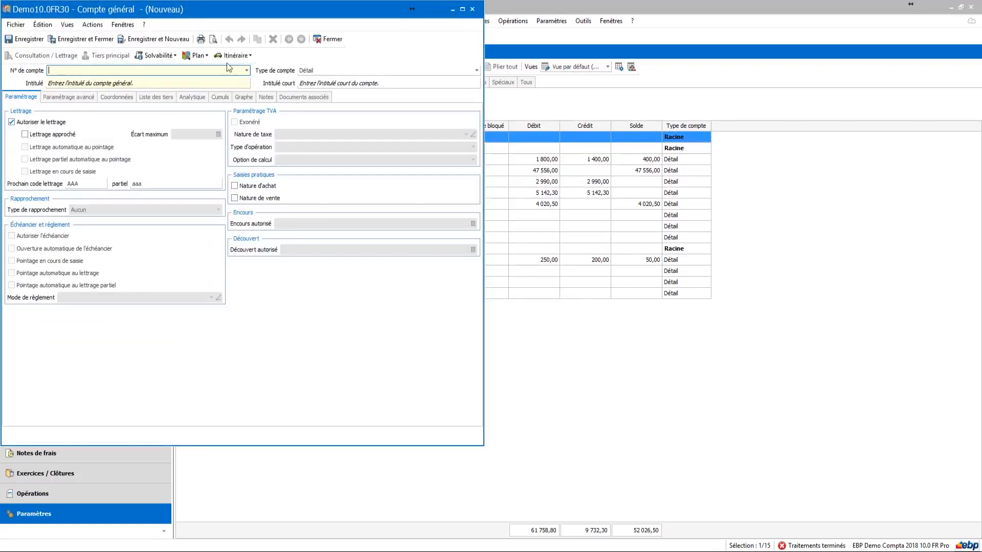
left_click_drag(226, 15, 471, 97)
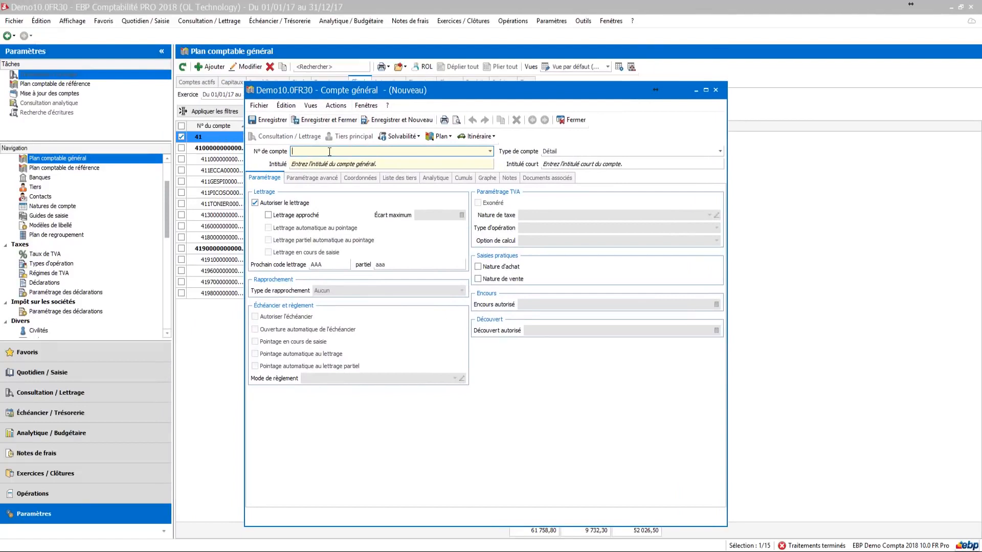
type("411DEMO")
key("Return")
left_click(330, 164)
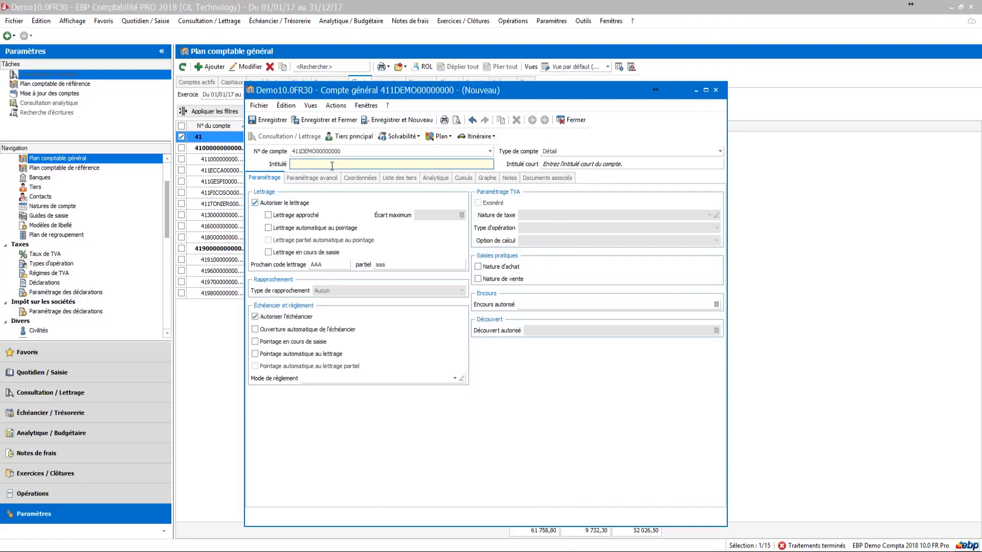
type("DEMO")
Step: Save and close the new account record, and widen the account number column in the list to show full numbers
left_click(350, 151)
left_click(351, 151)
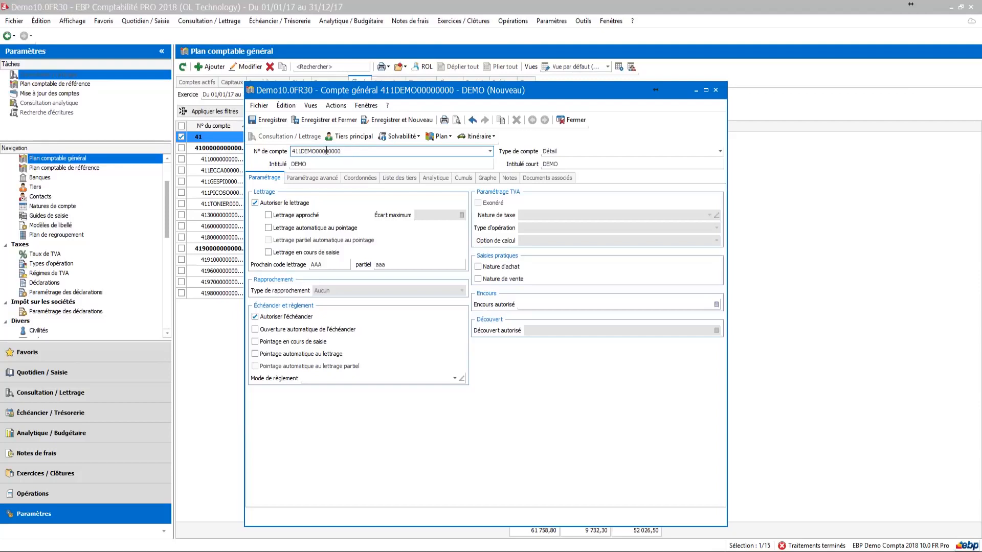
left_click(272, 121)
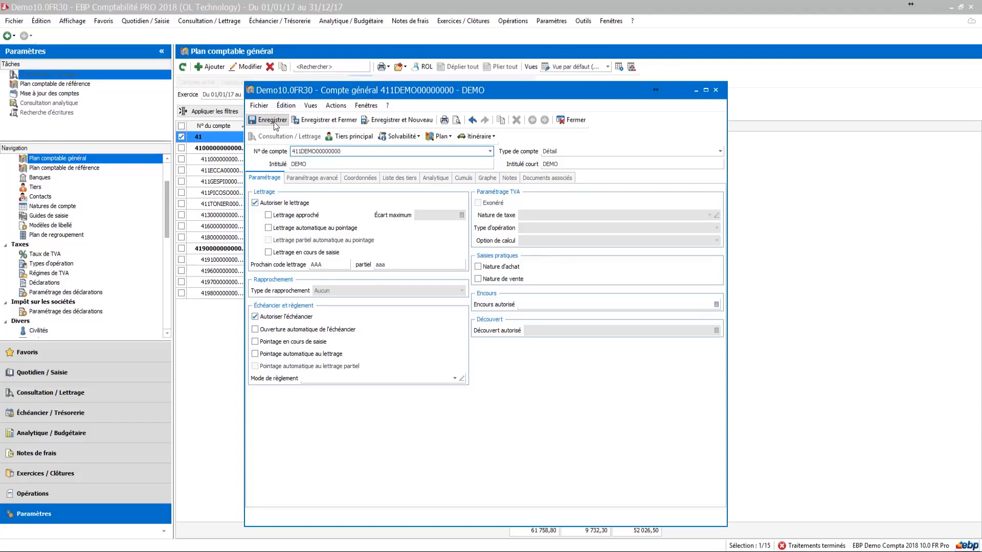
left_click(566, 120)
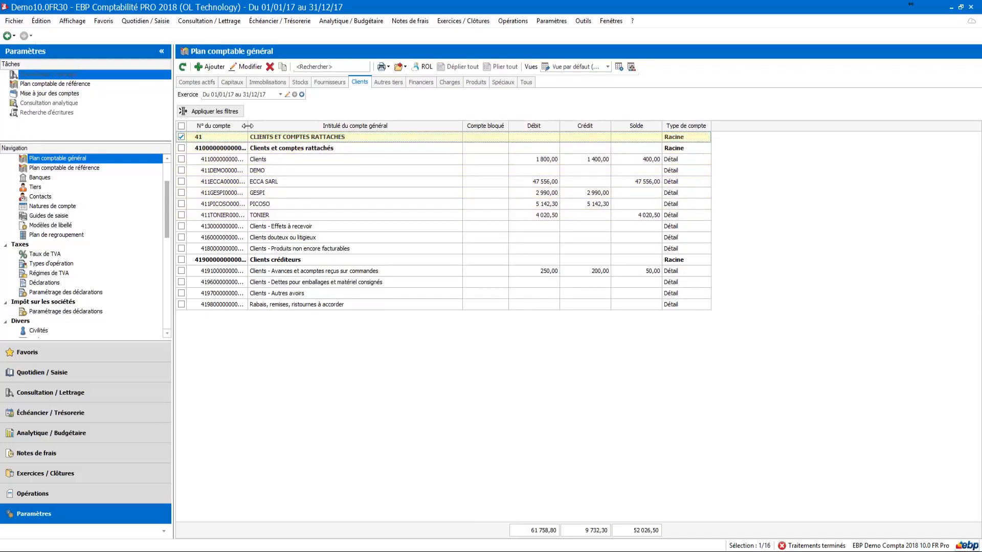
left_click_drag(247, 126, 294, 126)
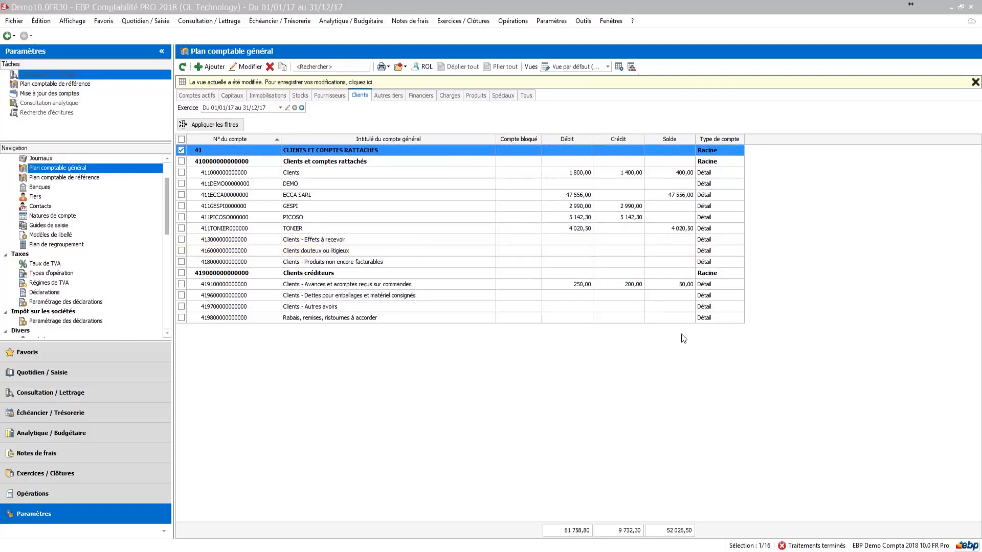
Step: Open the list of accounting journals in the accounting settings
left_click(552, 21)
mouse_move(563, 60)
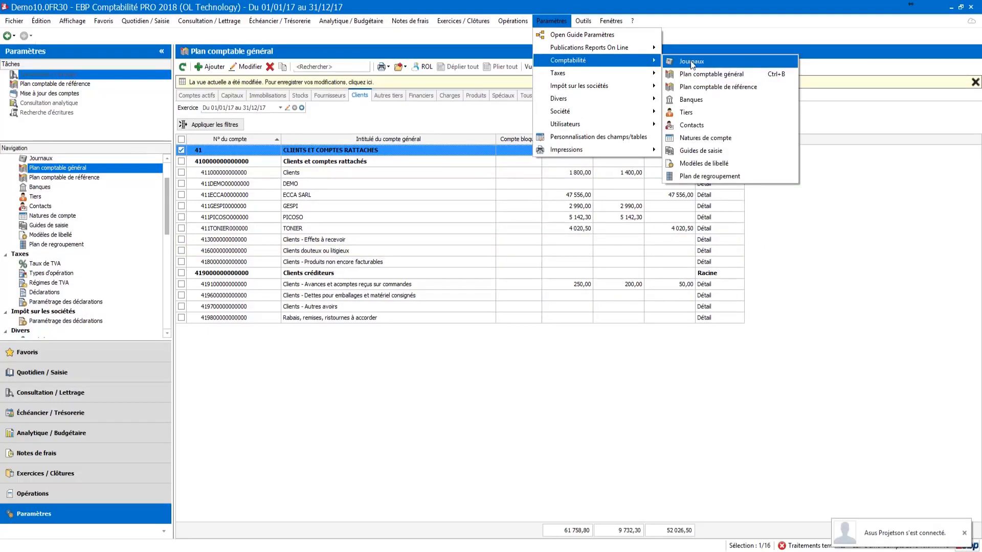
left_click(691, 60)
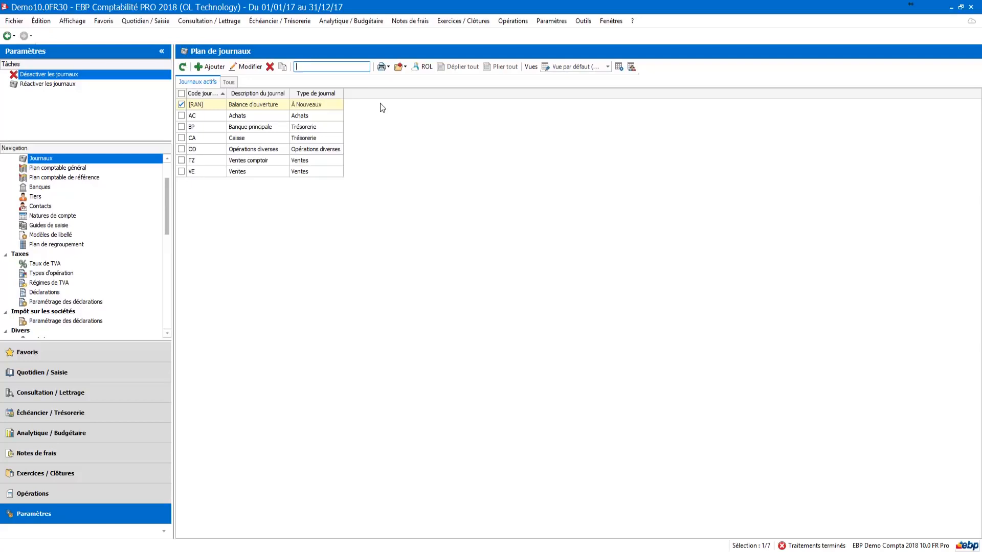
Step: Examine the code and type options of a new journal, and close its form without saving
left_click(210, 66)
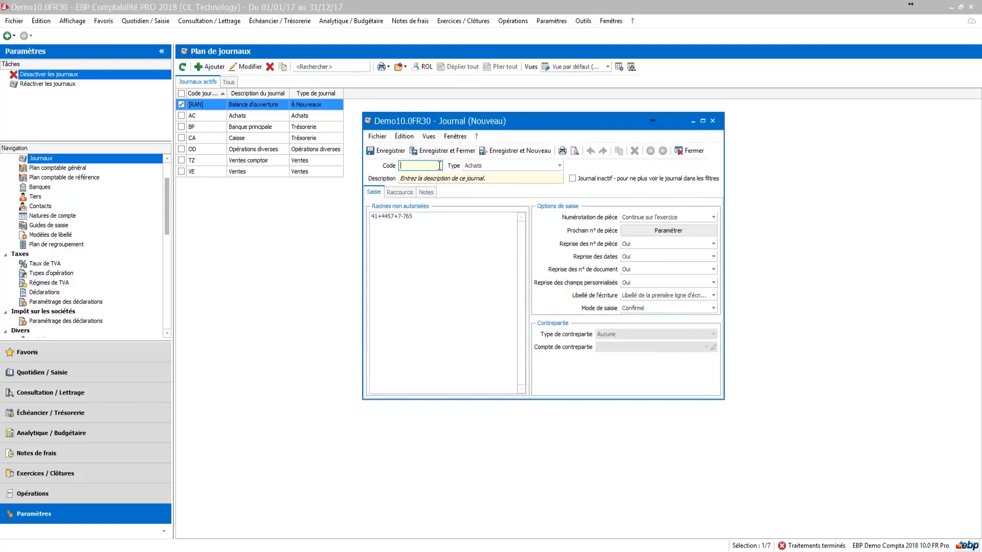
left_click(516, 168)
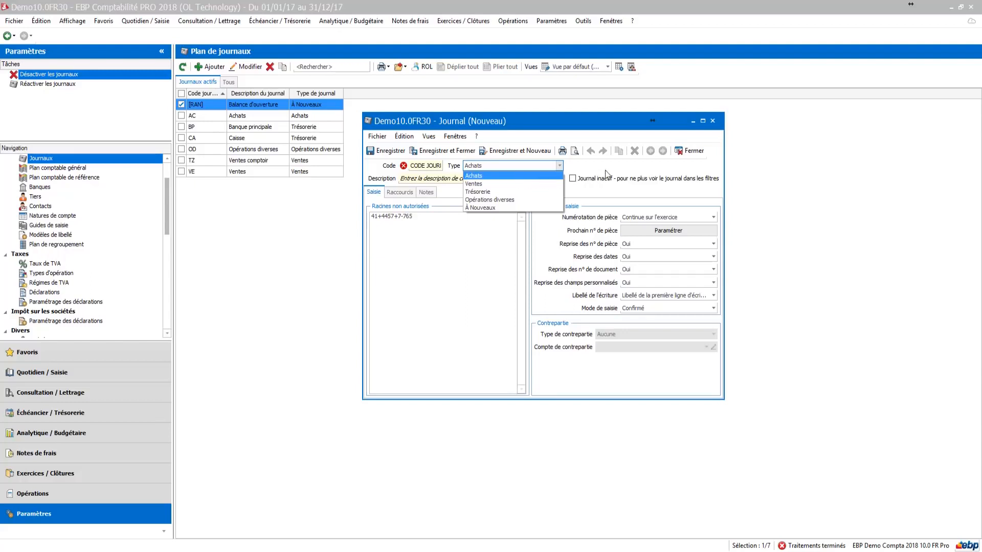
left_click(573, 173)
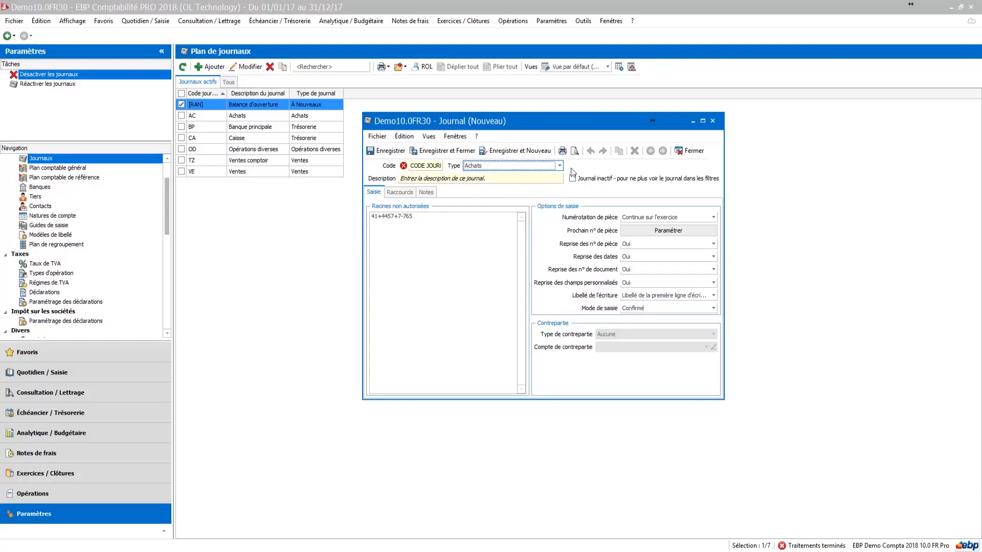
left_click(690, 152)
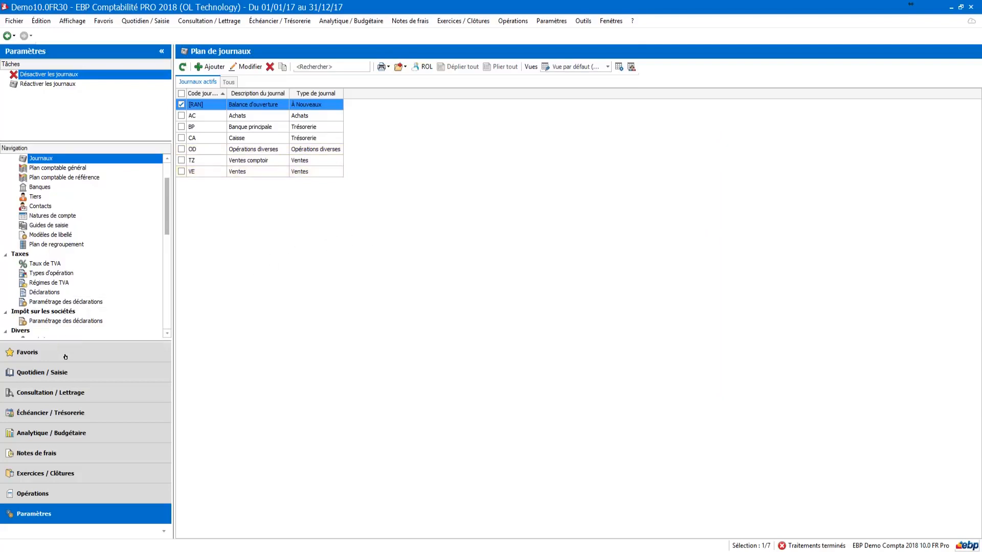
Step: Open the VE sales journal for janvier 2018 for entry by journal
left_click(76, 374)
left_click(76, 374)
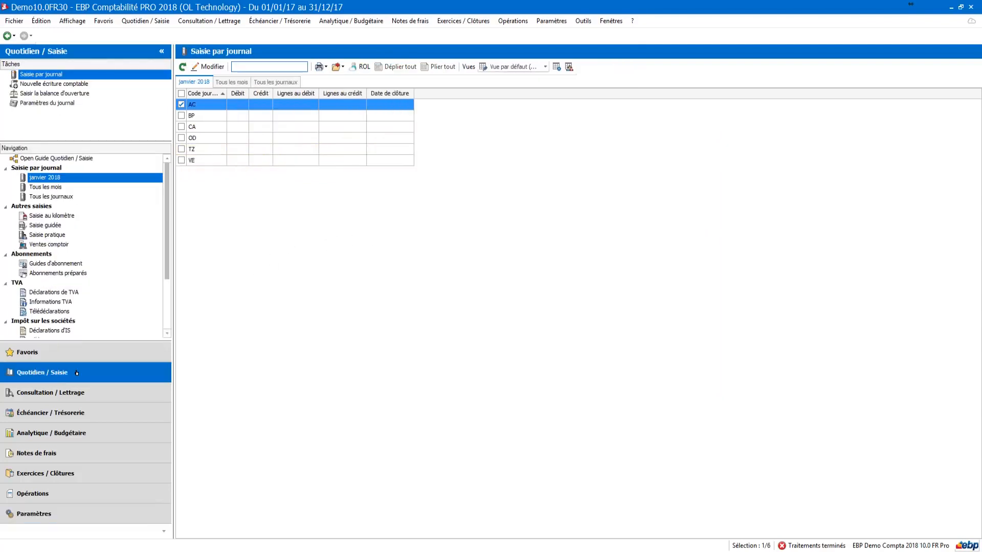
left_click(263, 160)
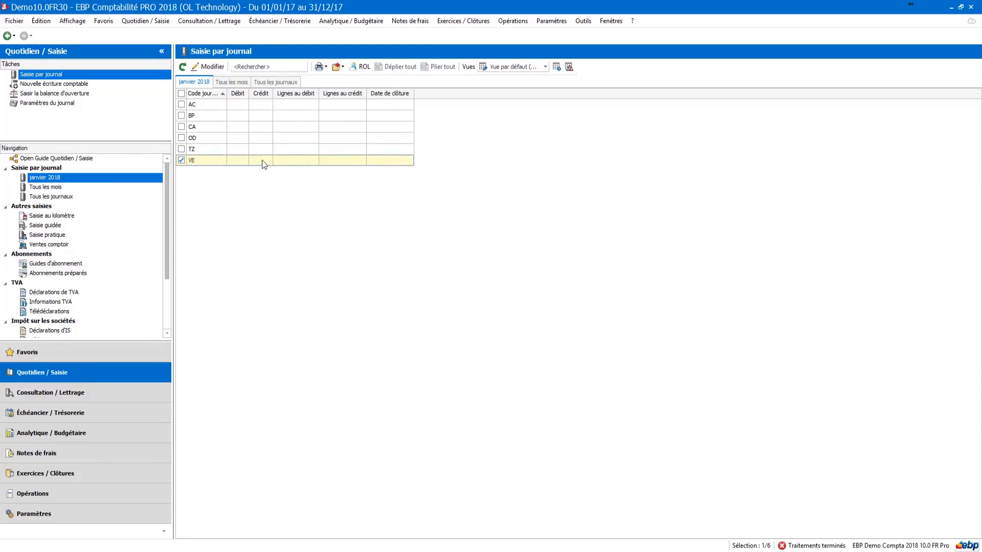
double_click(262, 161)
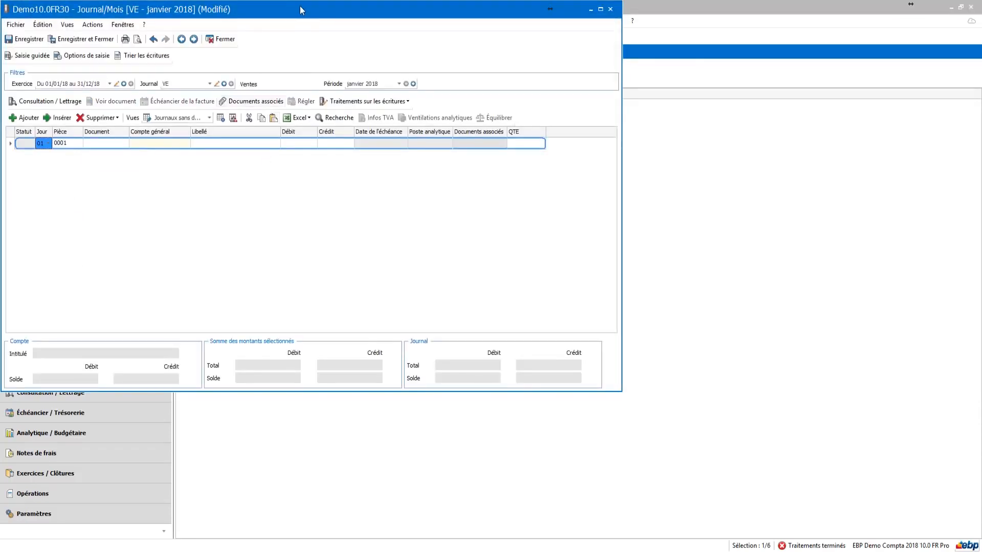
left_click_drag(300, 10, 492, 98)
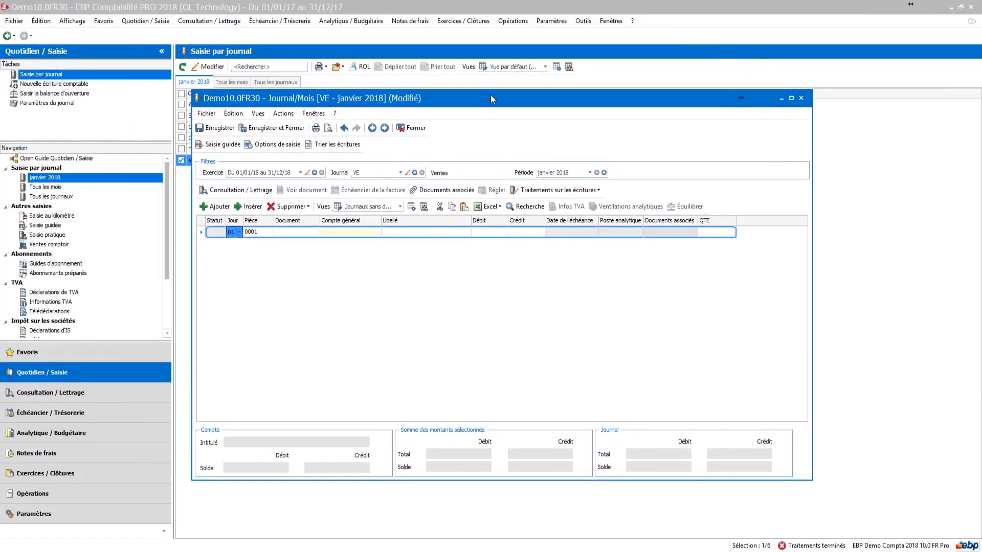
Step: Enter a journal line for account 411DEMO with a debit of 500
left_click(333, 232)
type("411DEMO")
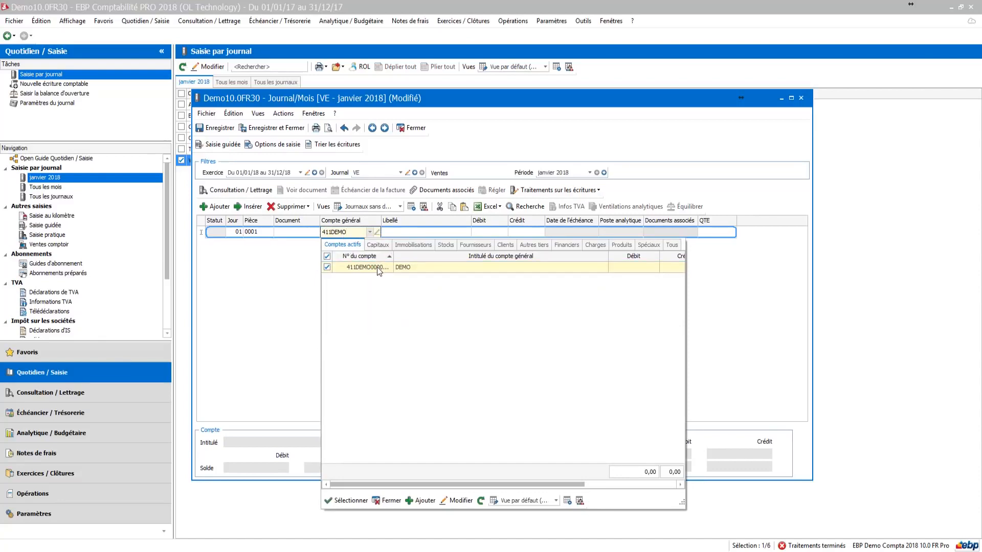
left_click(377, 267)
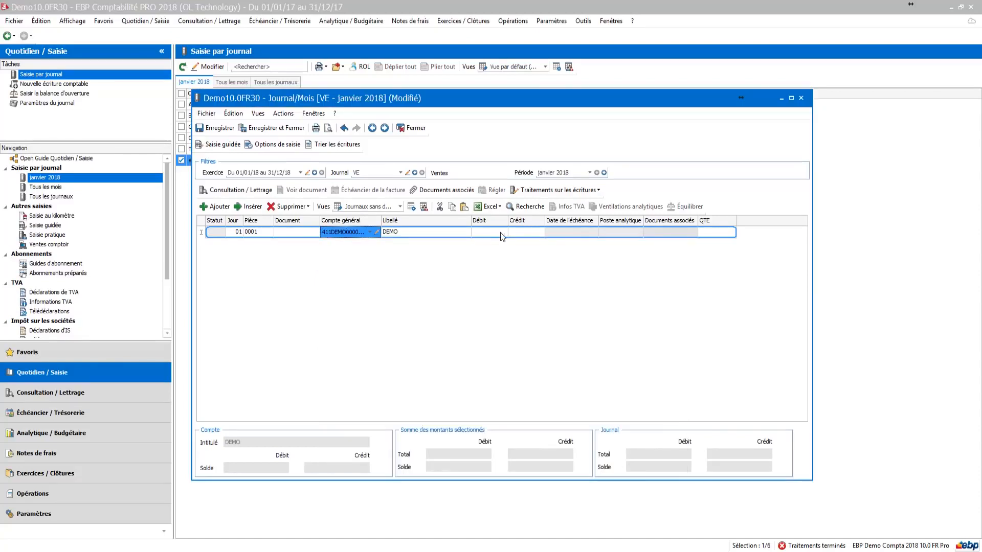
key("Tab")
key("Tab")
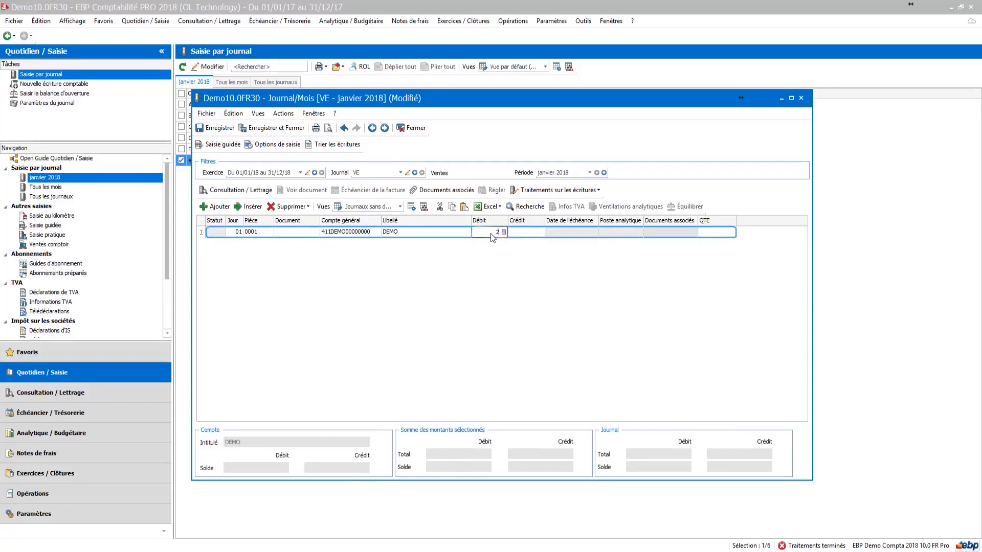
type("500")
key("Tab")
key("Tab")
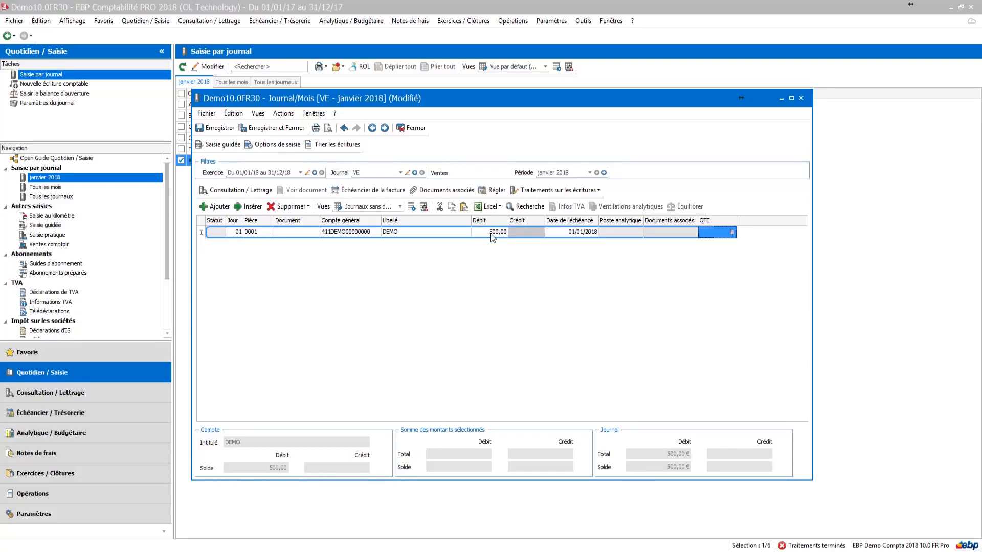
Step: Add a second line to entry 0001 for account 445711, TVA collectée 20% Débits
key("Tab")
key("Tab")
key("Tab")
key("Tab")
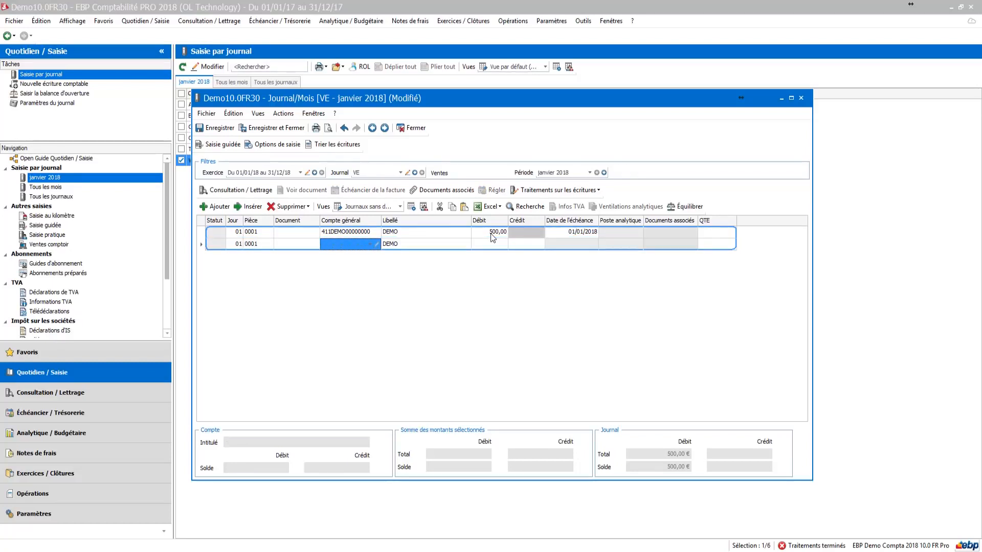
type("4457")
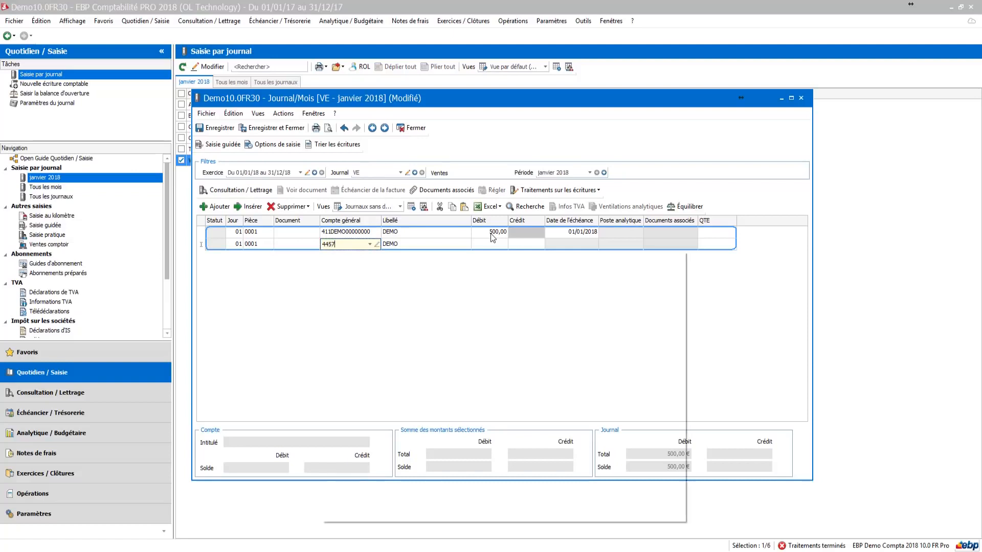
left_click(439, 281)
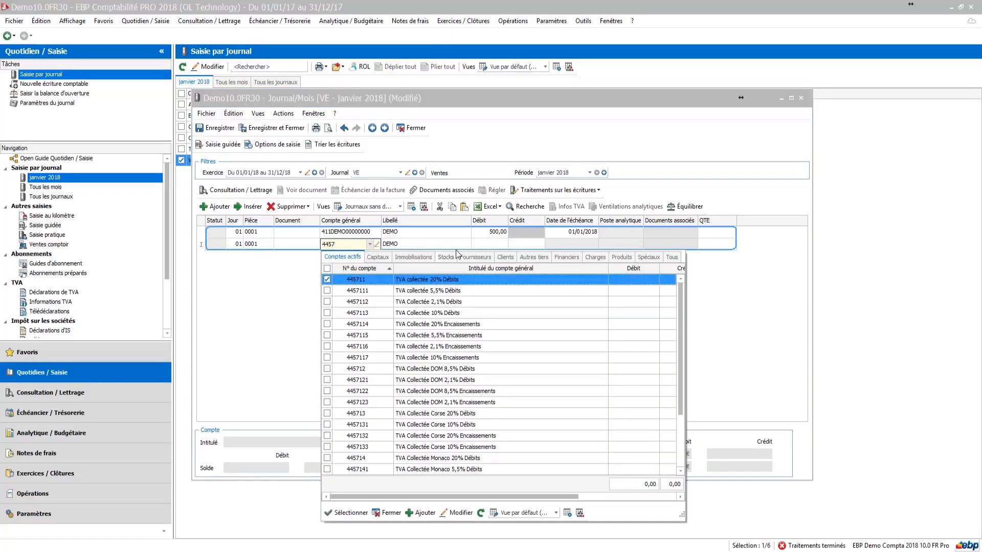
double_click(437, 280)
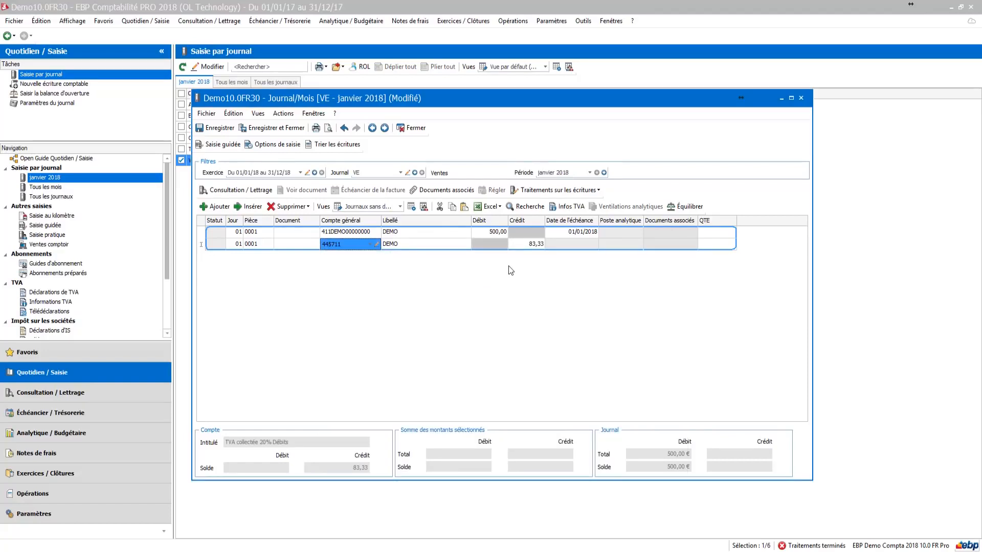
Step: Add a balancing line for account 707, Ventes de marchandises, to entry 0001 and save the journal
key("Tab")
key("Tab")
key("Tab")
key("Tab")
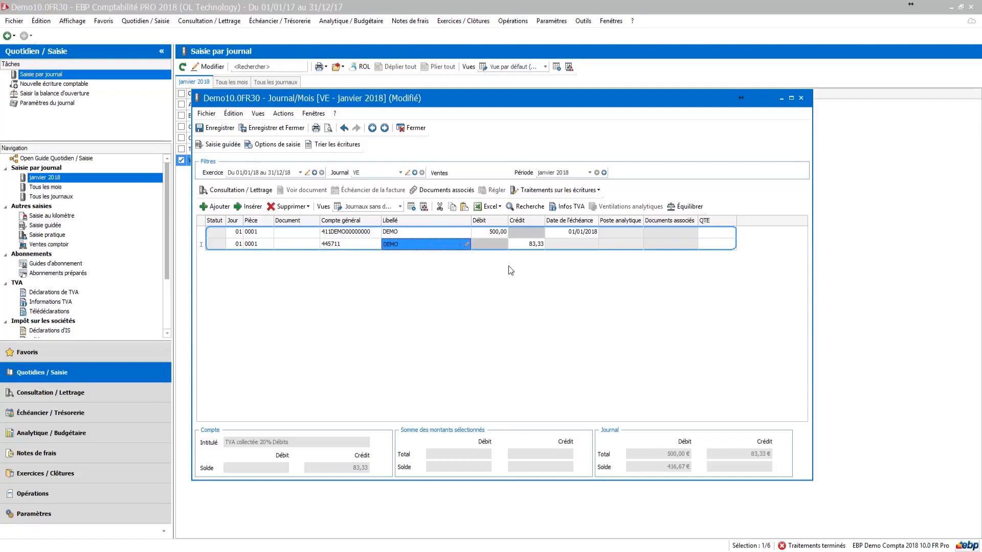
key("Tab")
key("Tab")
key("Tab")
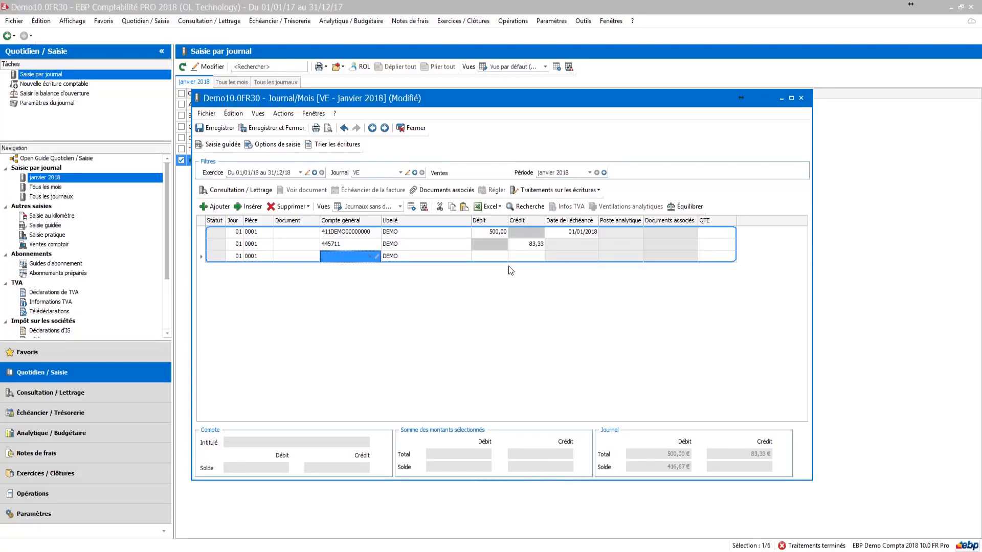
type("7")
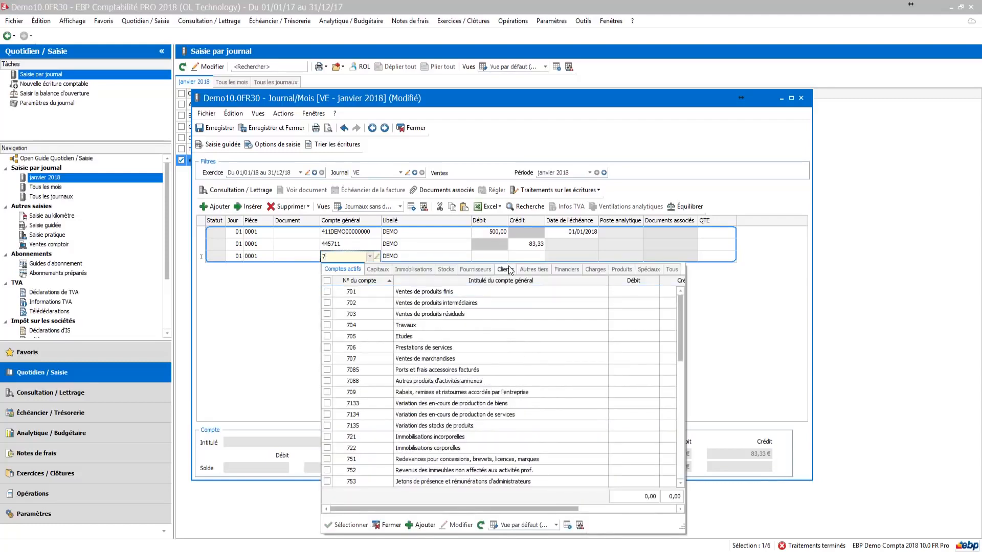
type("07")
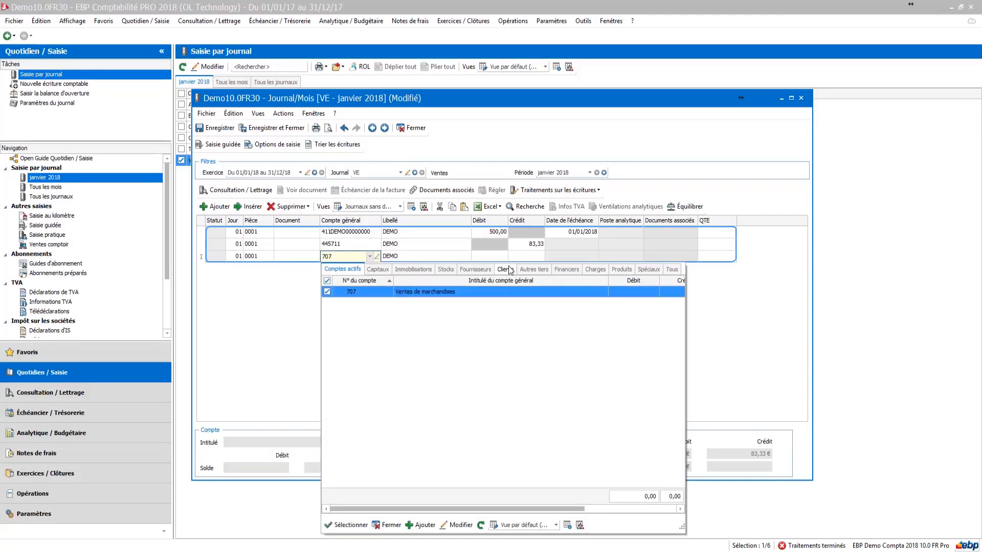
key("Return")
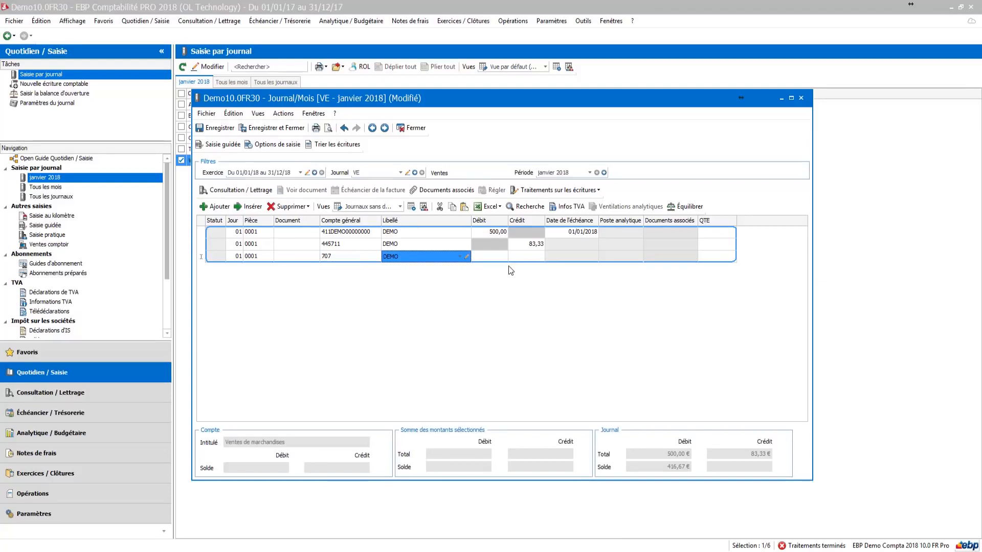
left_click(700, 208)
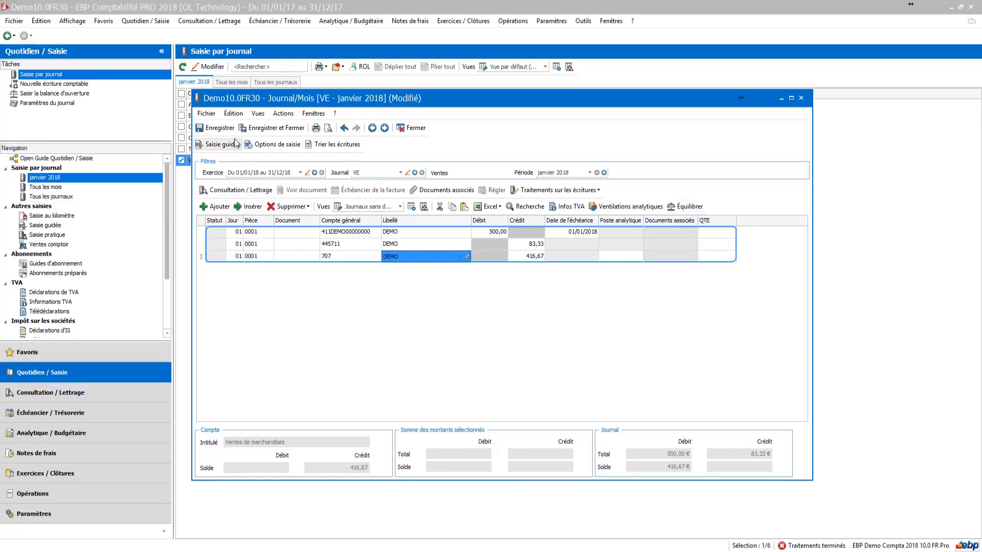
left_click(226, 126)
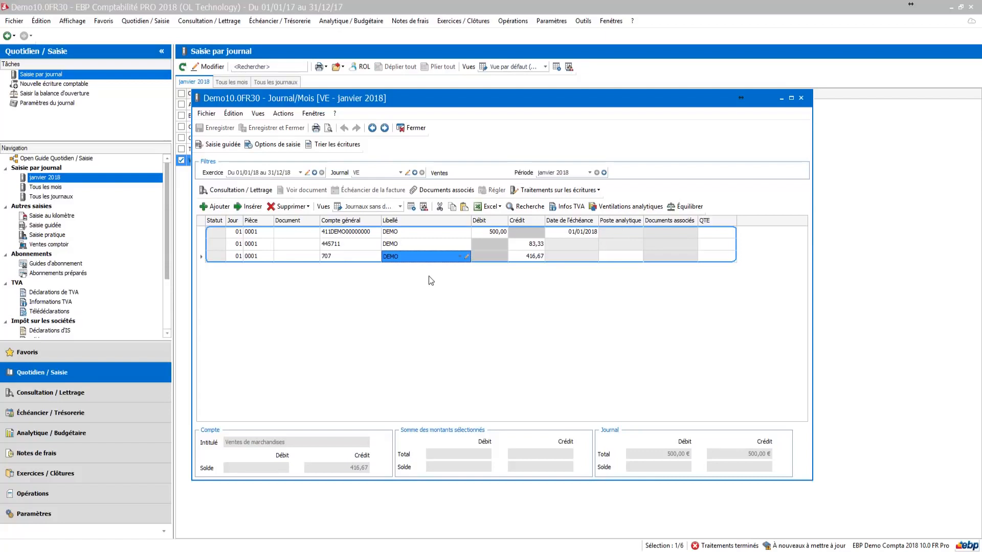
Step: Open the 411DEMO account record from its journal line and show its advanced settings with the associated accounts for Ventes journals
left_click(348, 232)
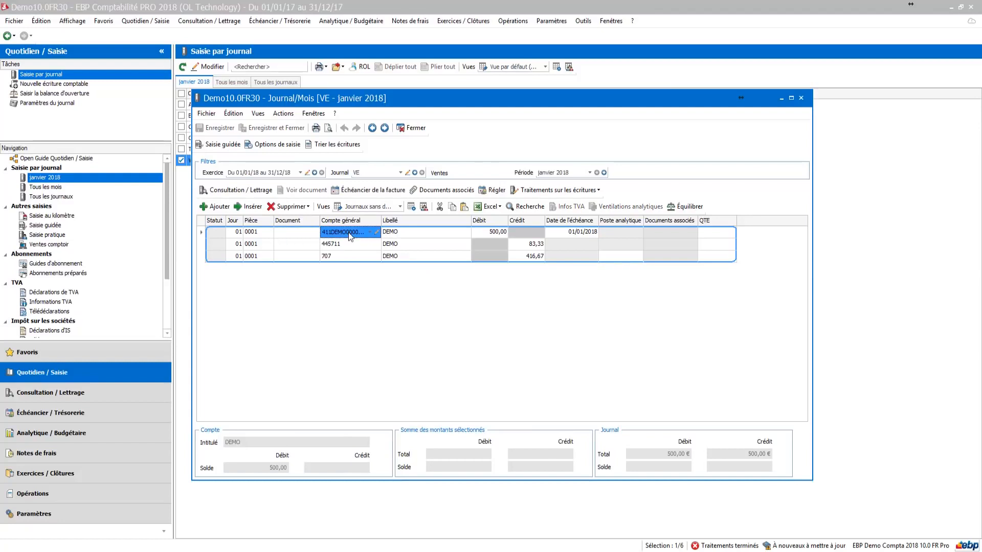
left_click(377, 232)
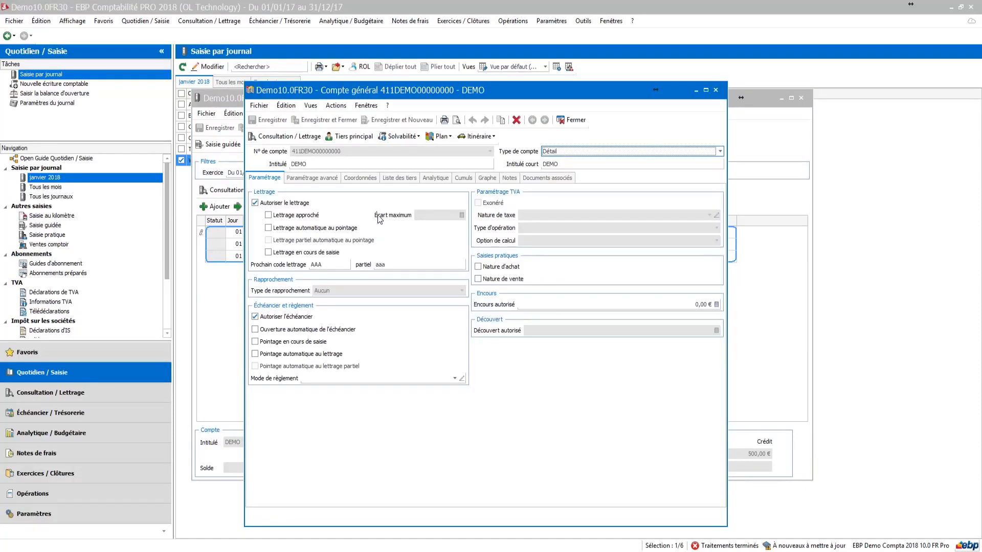
left_click(331, 180)
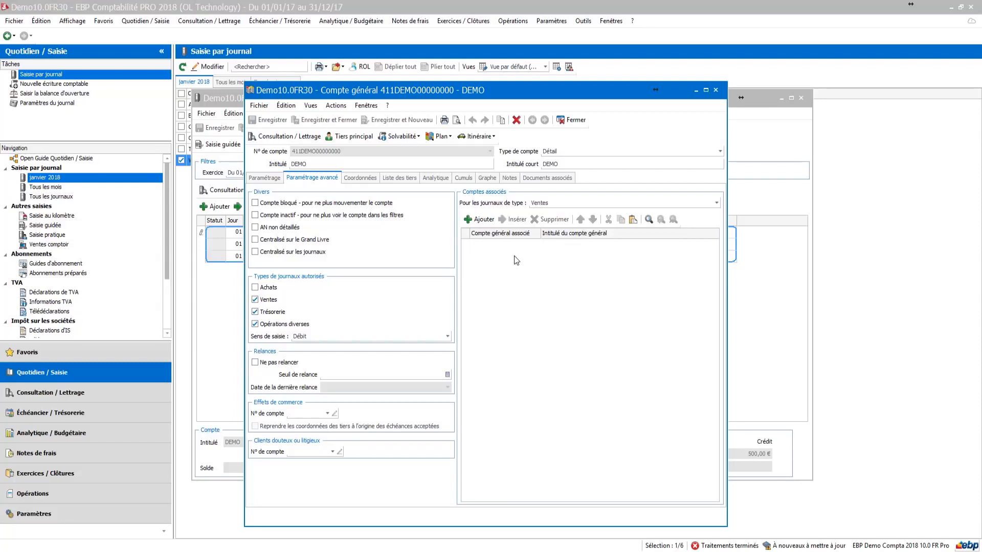
left_click(544, 206)
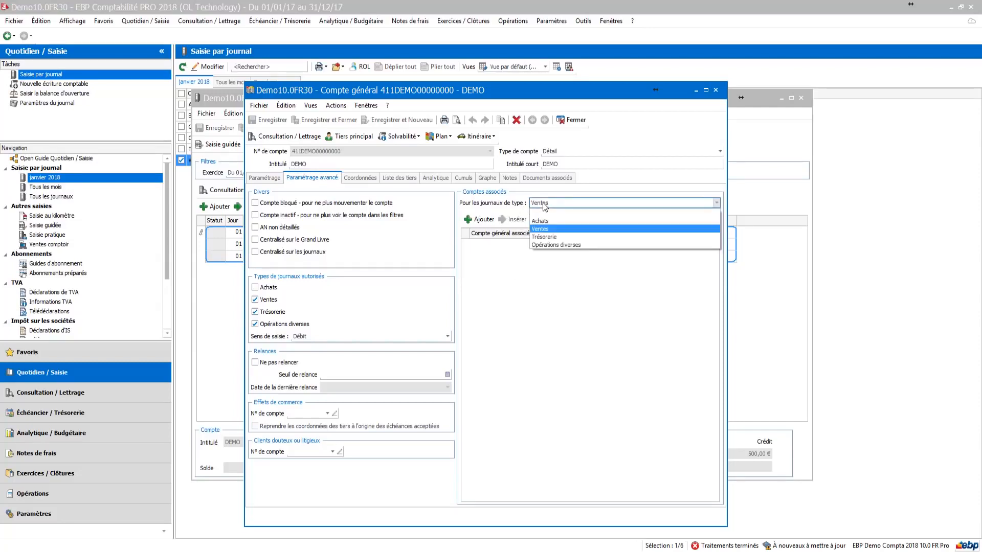
left_click(545, 207)
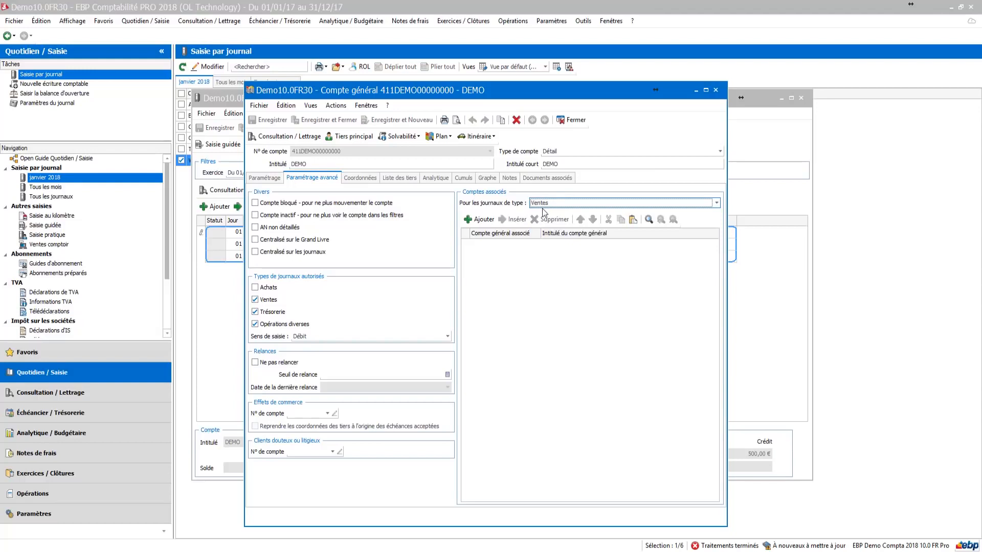
Step: Add 445711, TVA collectée 20% Débits, as an associated account of 411DEMO for Ventes journals
left_click(484, 226)
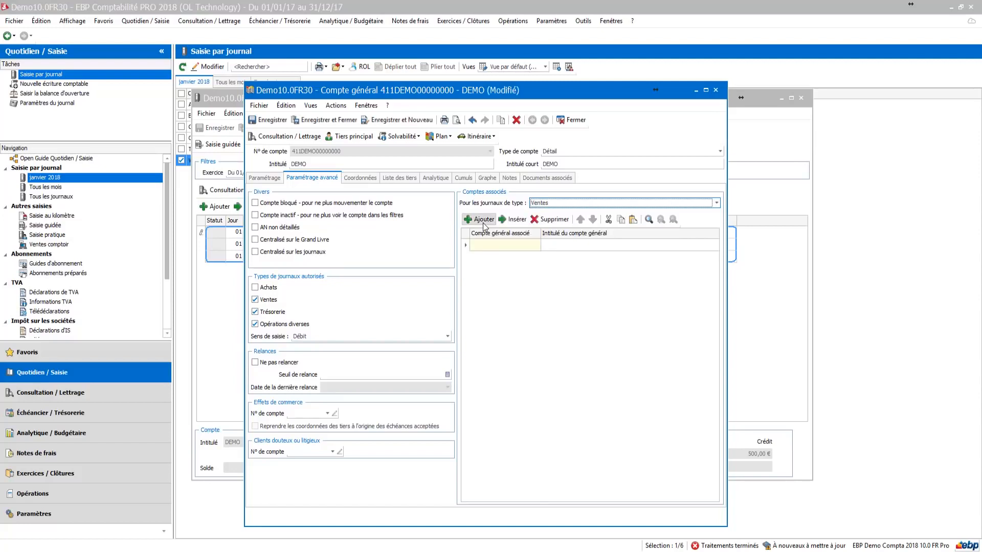
left_click(501, 244)
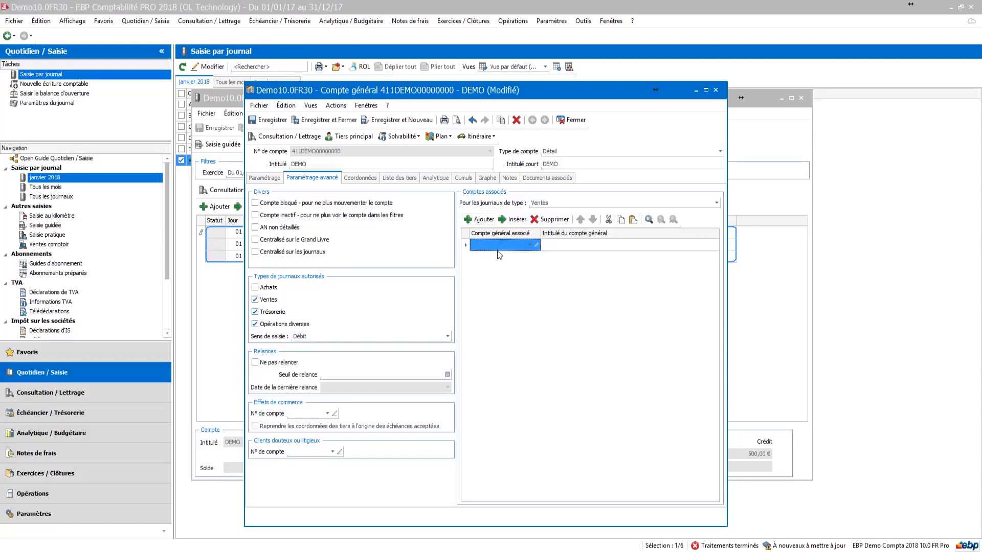
type("4457")
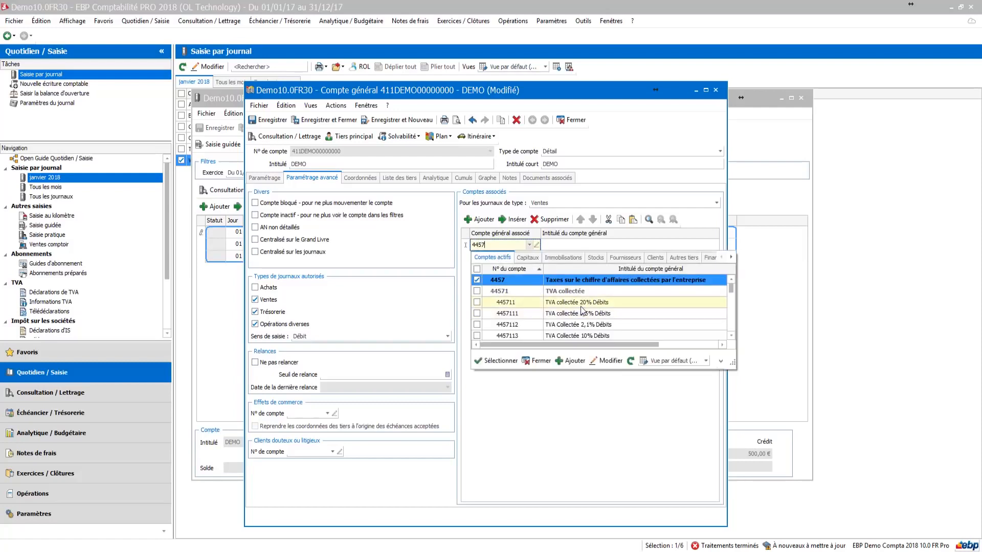
left_click(581, 305)
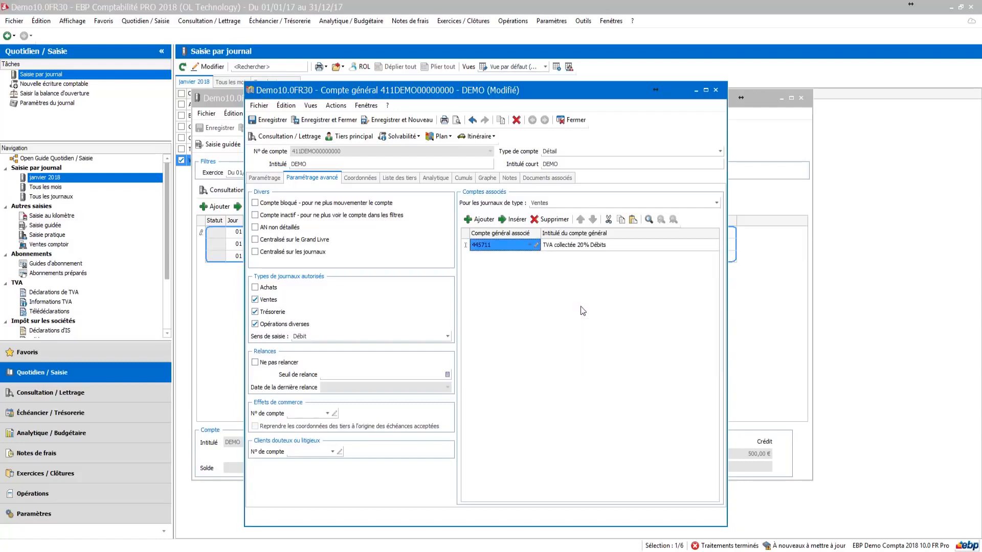
Step: Add 707, Ventes de marchandises, as a second associated account, and save and close the account record
left_click(483, 220)
left_click(506, 257)
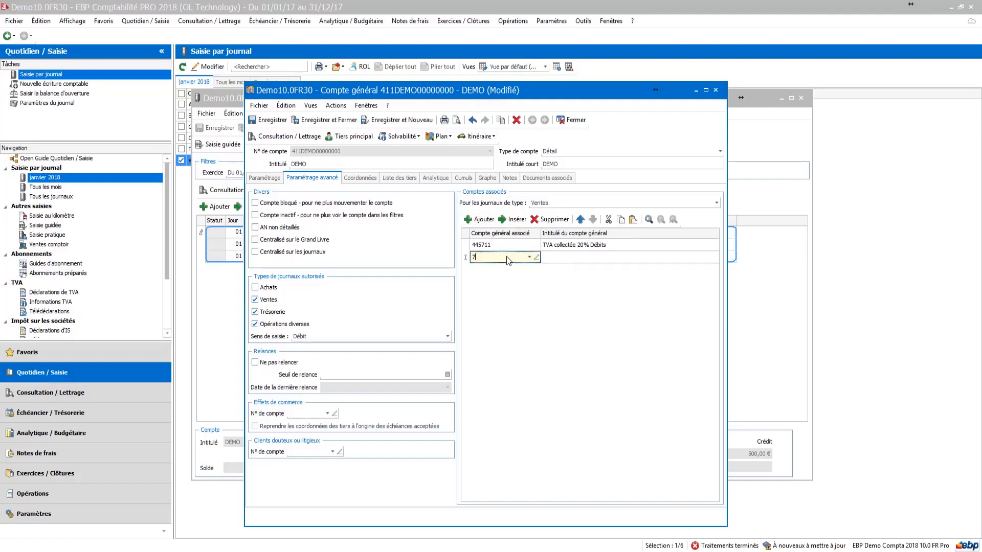
type("707")
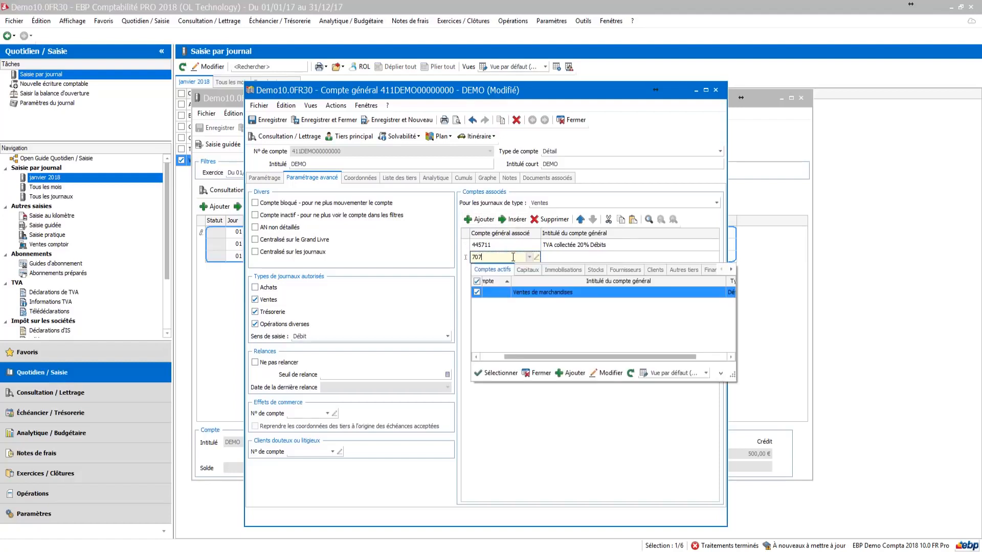
left_click(539, 292)
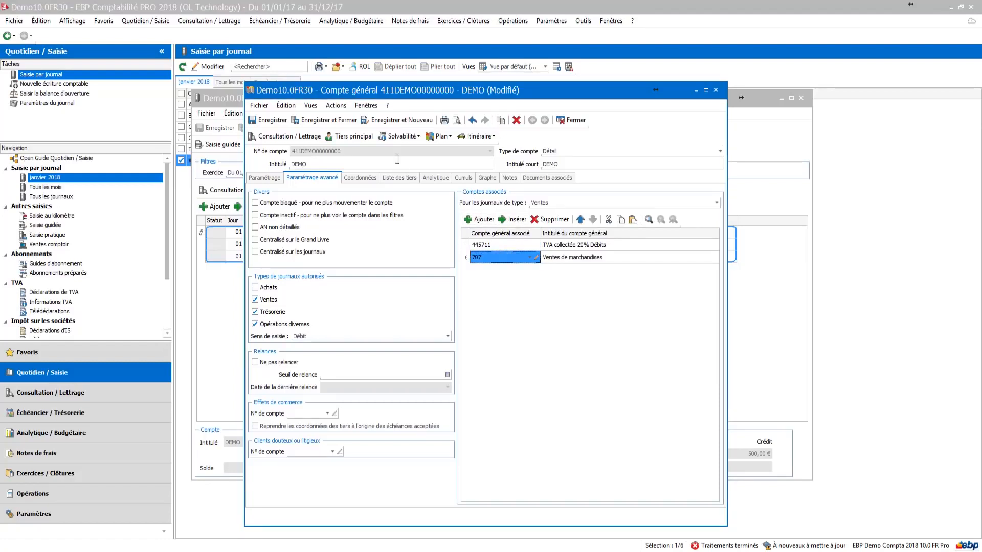
left_click(315, 121)
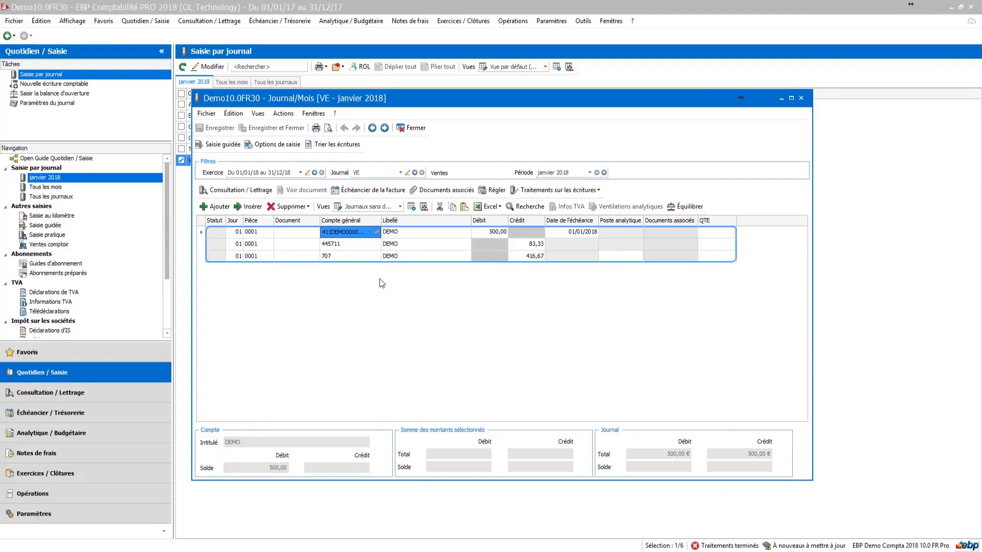
Step: Start a new entry 0002 below the existing lines of the VE journal with general account 411DEMO
key("Down")
key("Down")
key("Down")
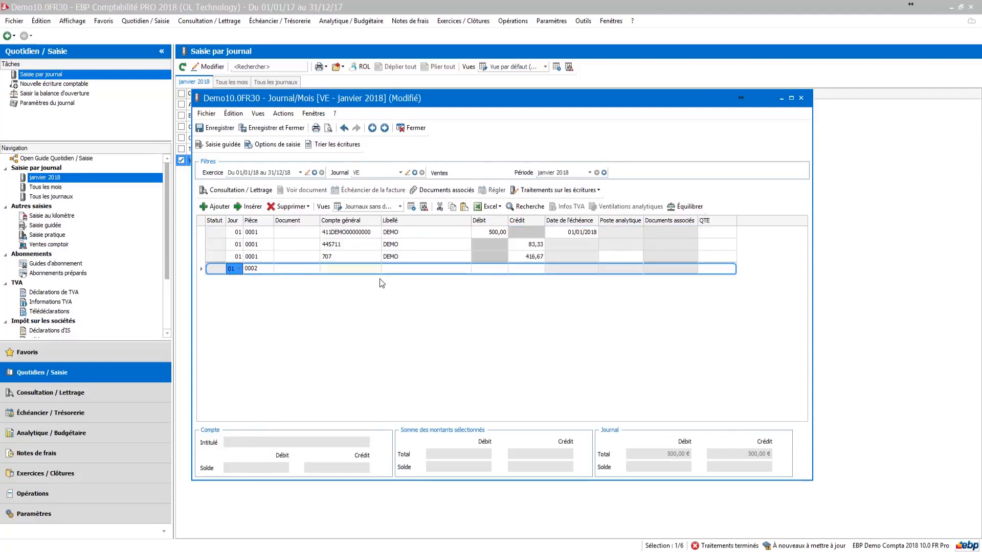
left_click(350, 268)
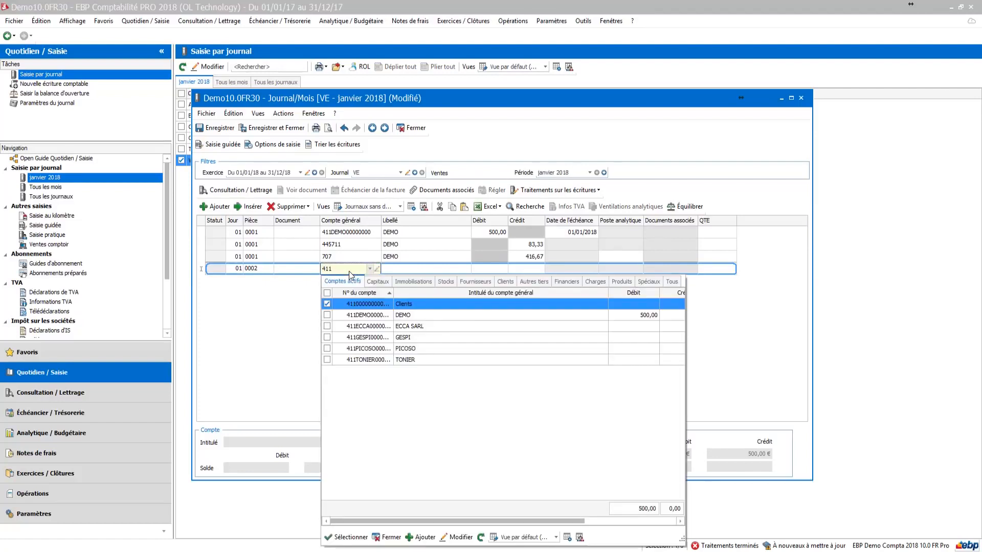
left_click(371, 315)
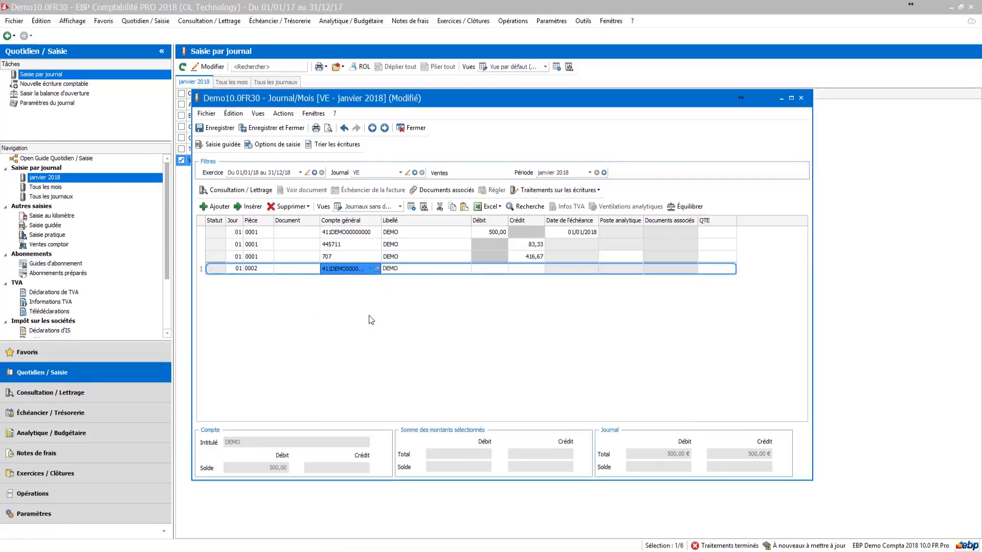
Step: Set the debit of the entry 0002 line to 1000, let the associated account lines generate, and save the journal
key("Tab")
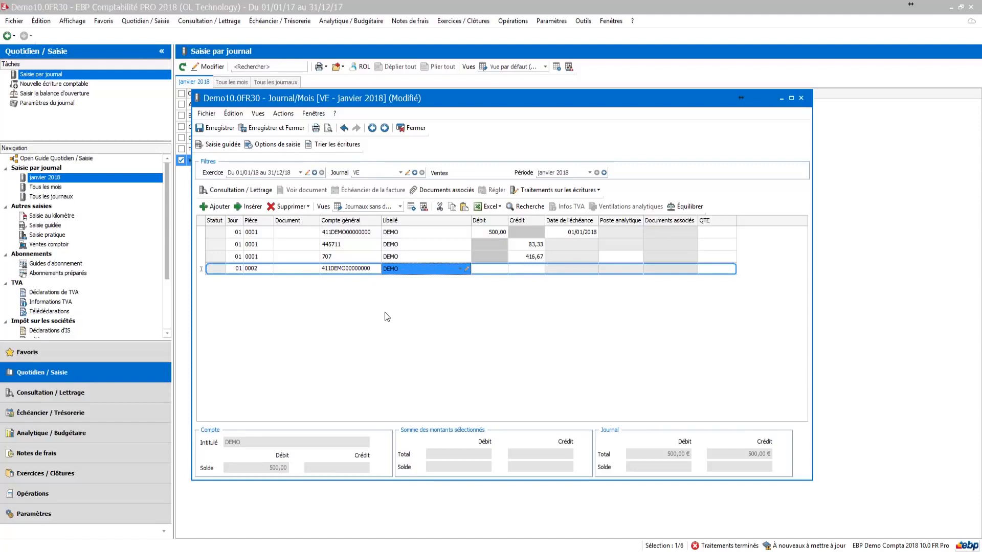
key("Tab")
type("1")
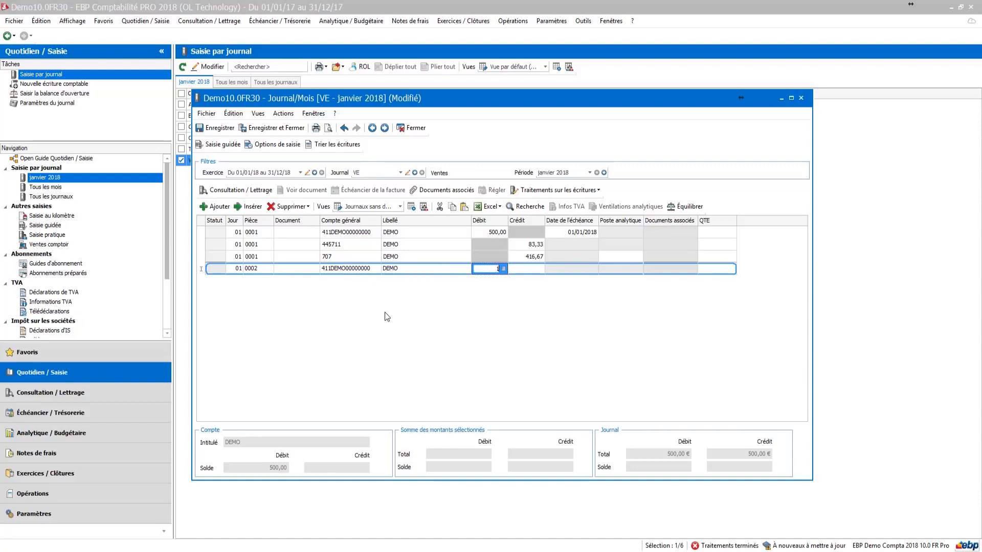
type("000")
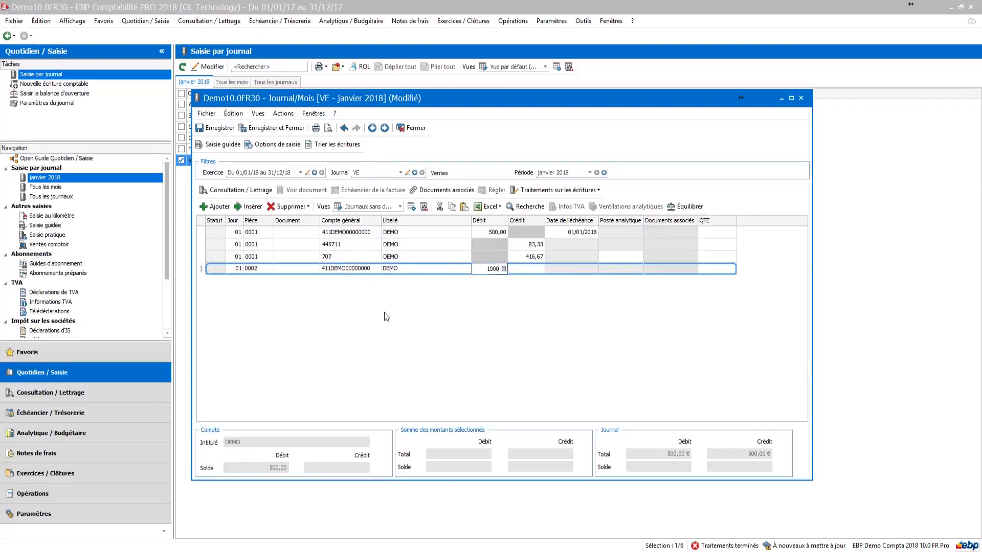
key("Tab")
key("Tab")
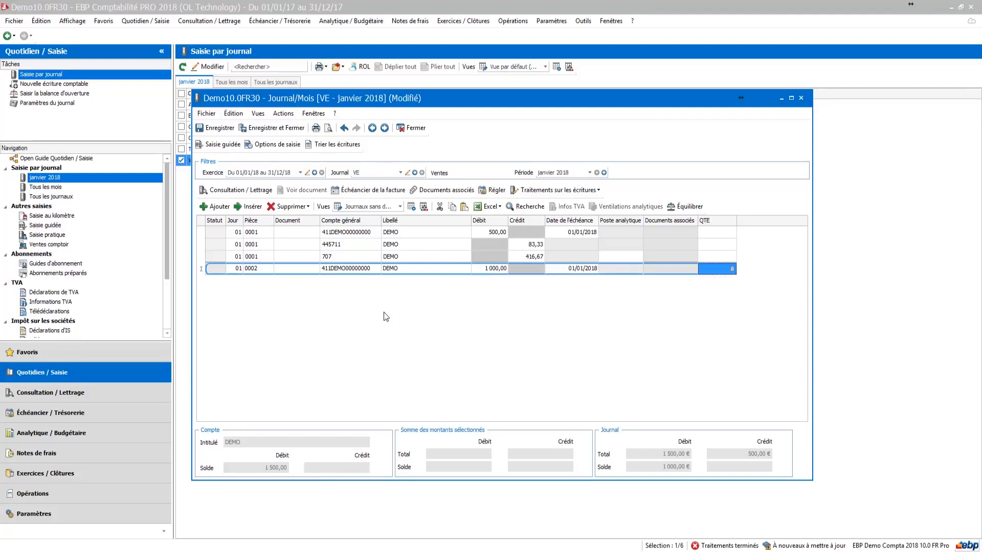
key("Tab")
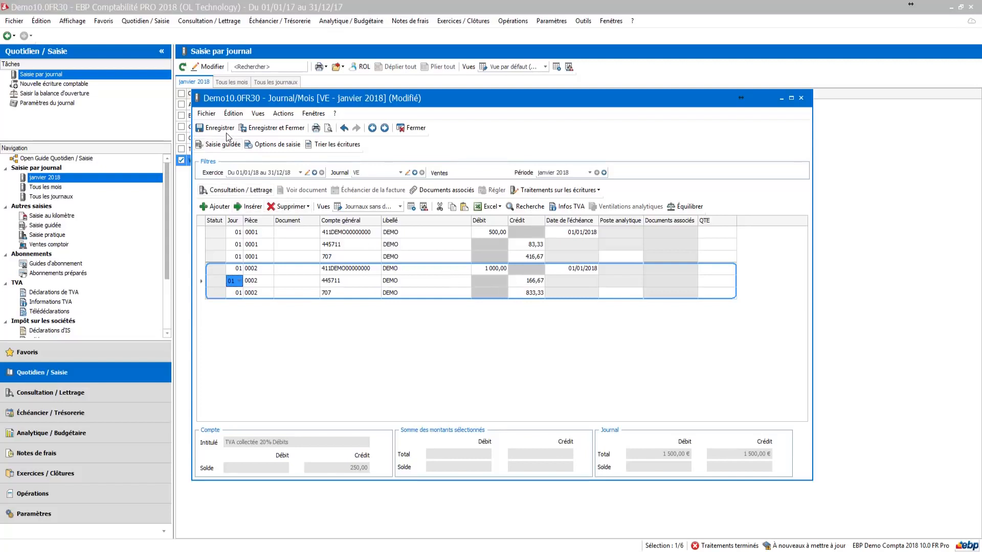
left_click(219, 129)
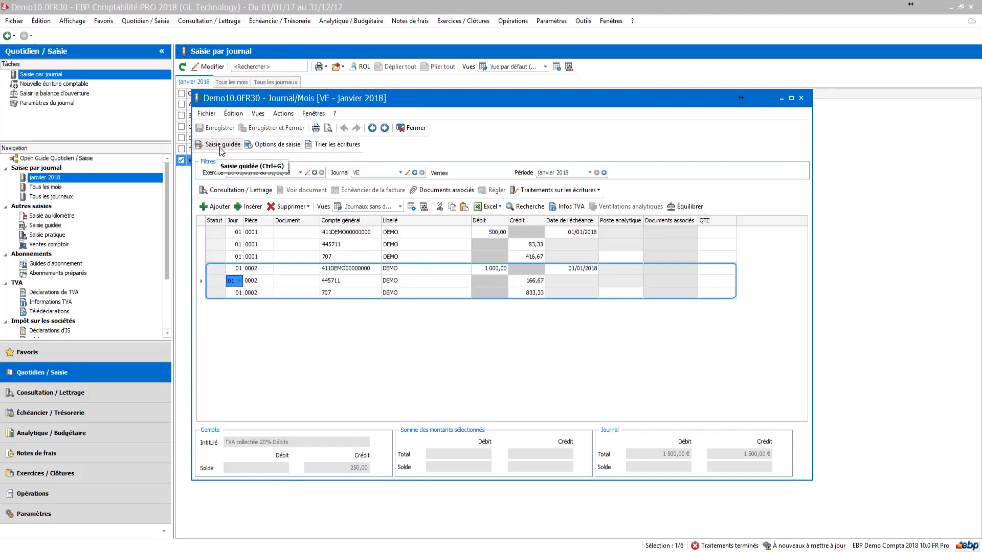
Step: Open a new guided entry for janvier 2018 and move its window over the journal
left_click(222, 146)
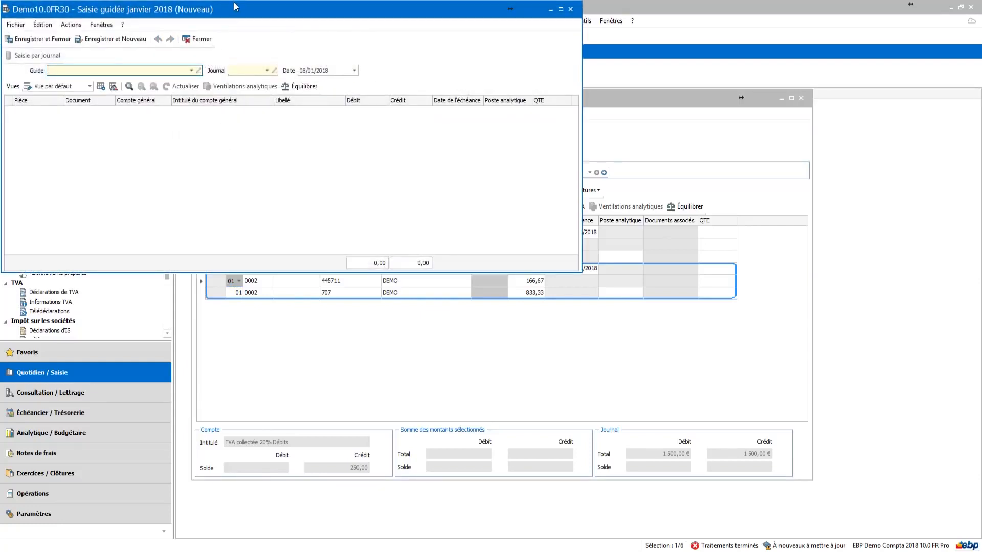
left_click_drag(236, 6, 452, 118)
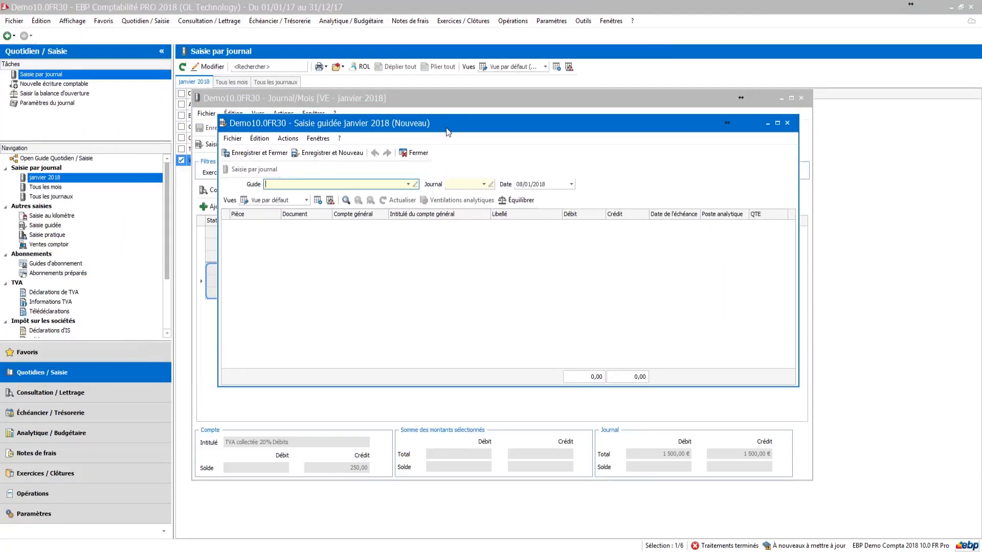
Step: Set the guided entry's guide to Ventes de Marchandises à 5.50 % and its journal to VE
left_click(409, 185)
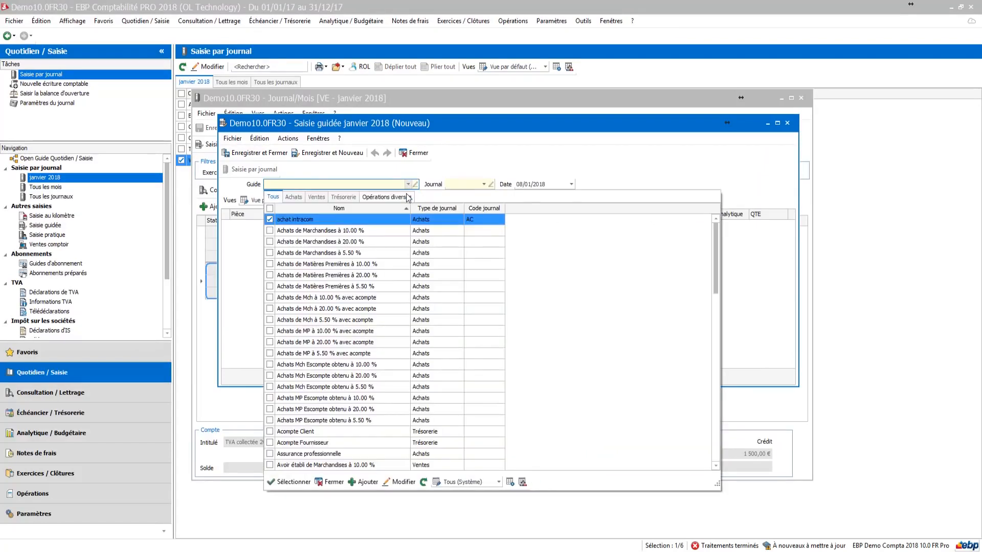
scroll(374, 327, "down", 15)
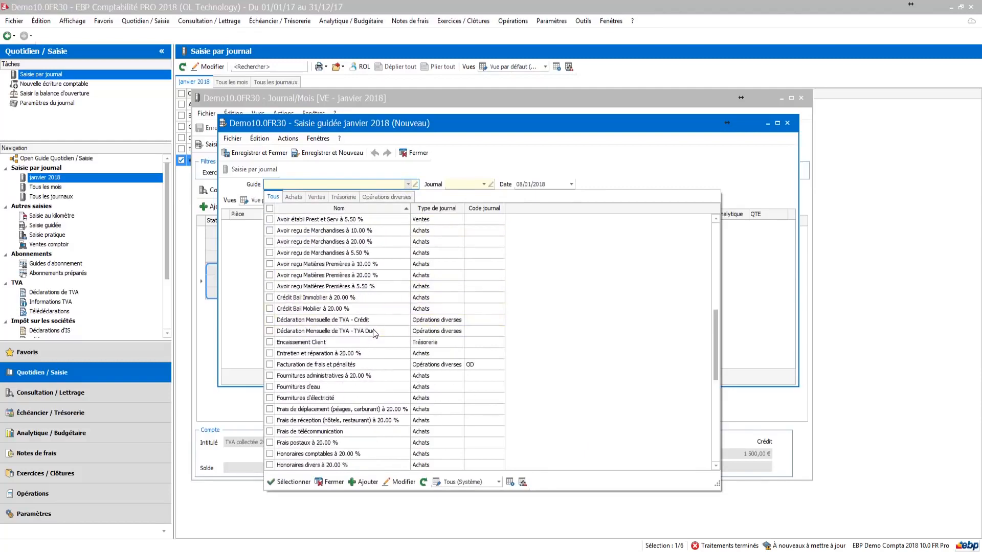
scroll(375, 335, "down", 3)
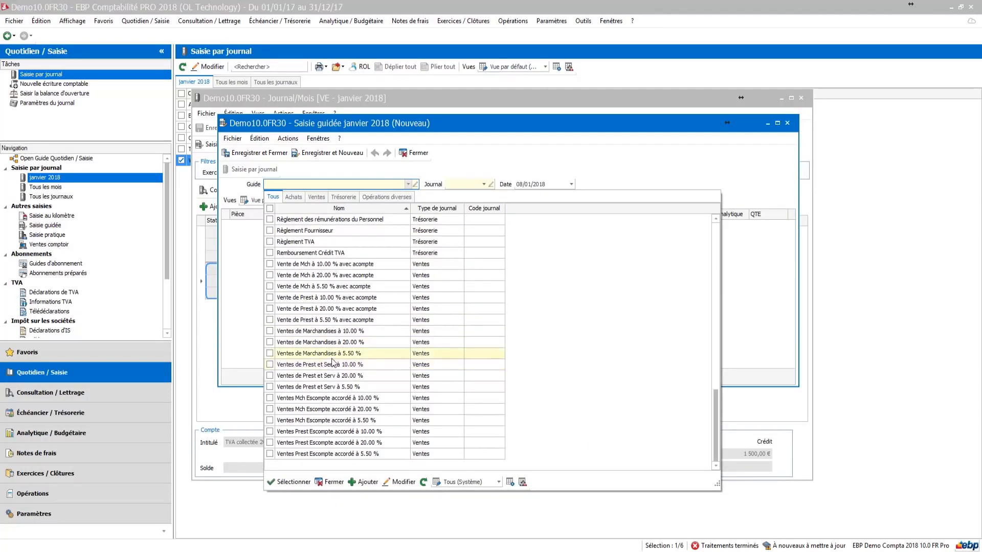
double_click(328, 359)
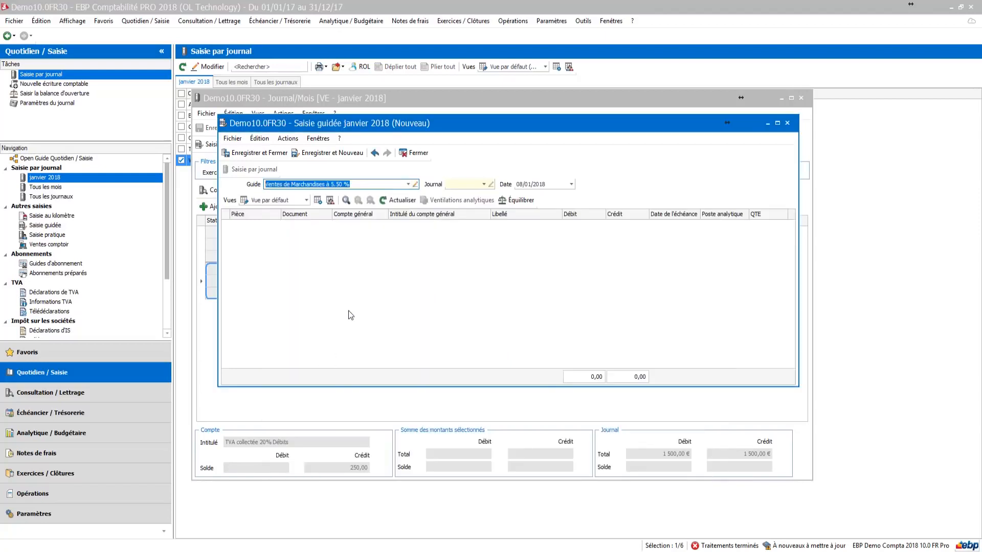
left_click(483, 184)
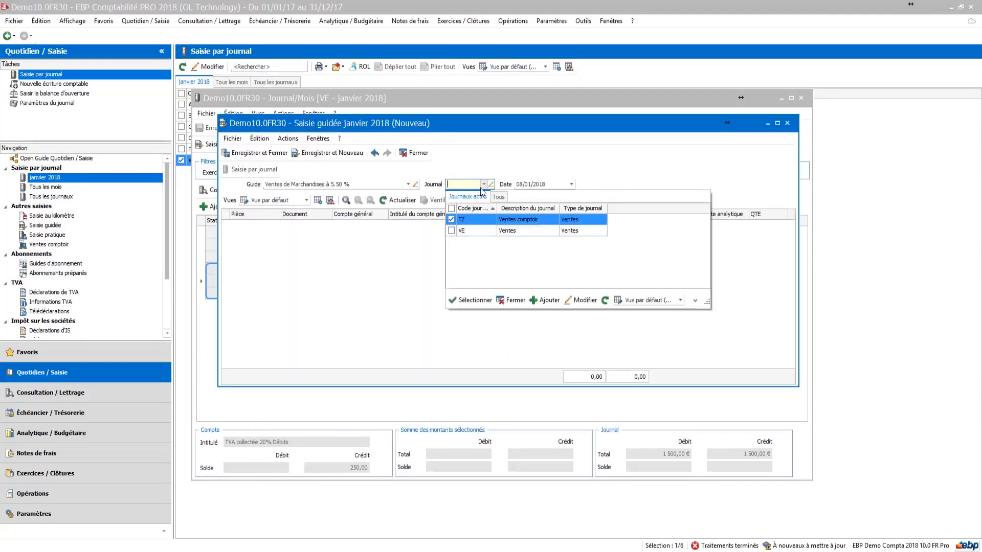
double_click(471, 230)
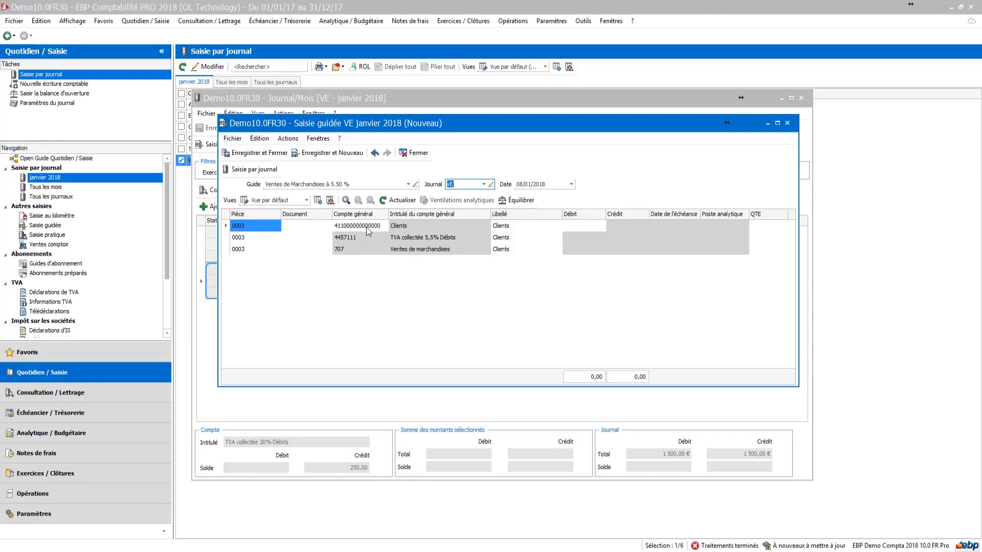
Step: Set the debit of the Clients line to 600, save and close the guided entry, and close the VE journal
left_click(575, 228)
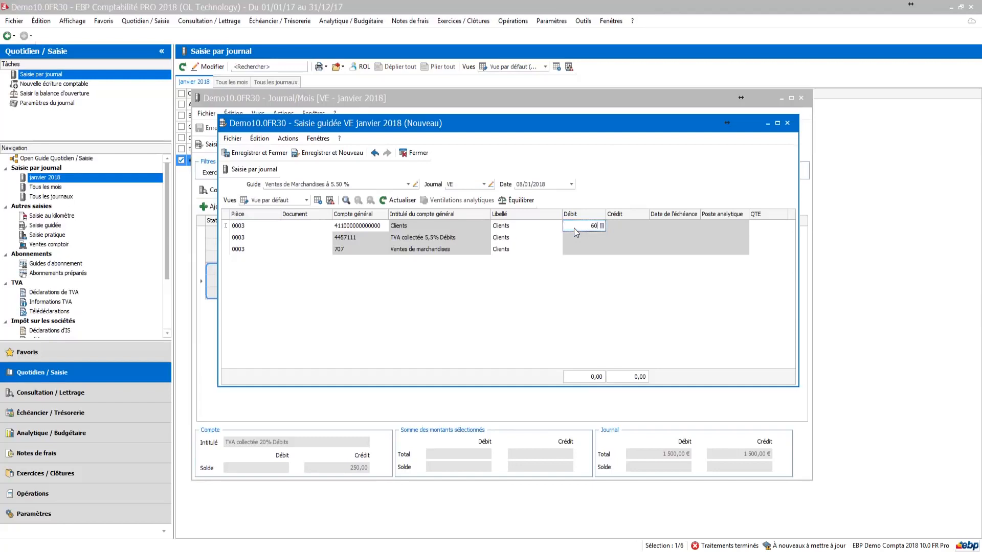
key("Return")
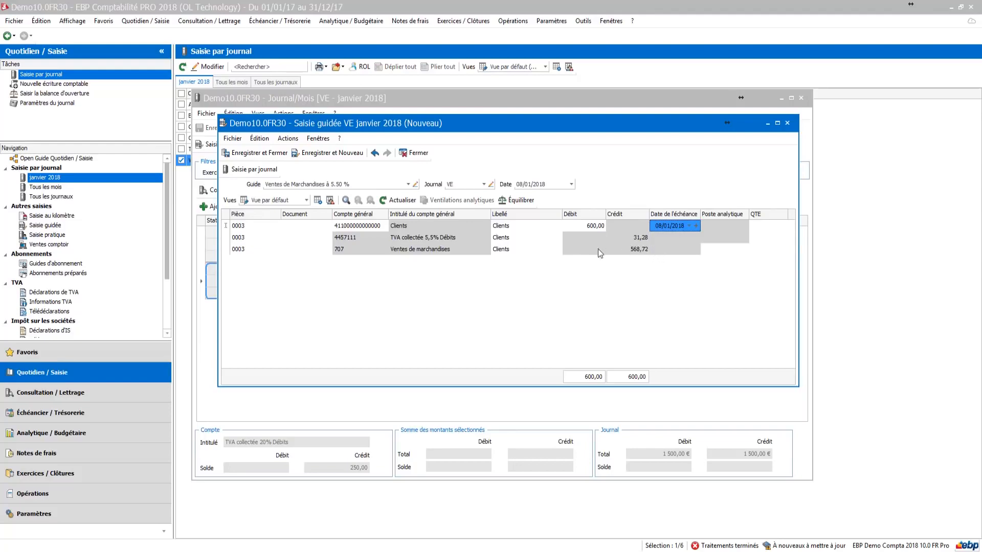
left_click(264, 153)
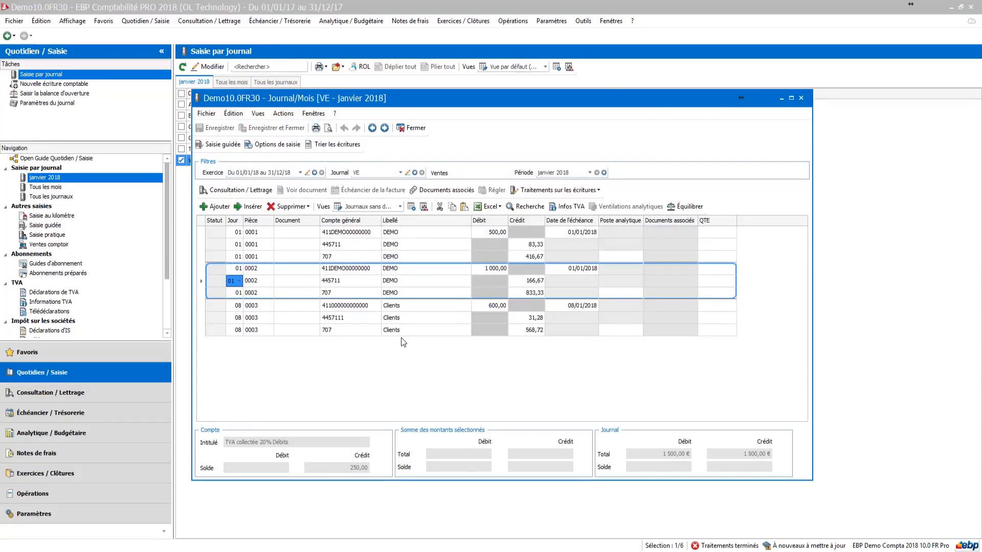
left_click(413, 128)
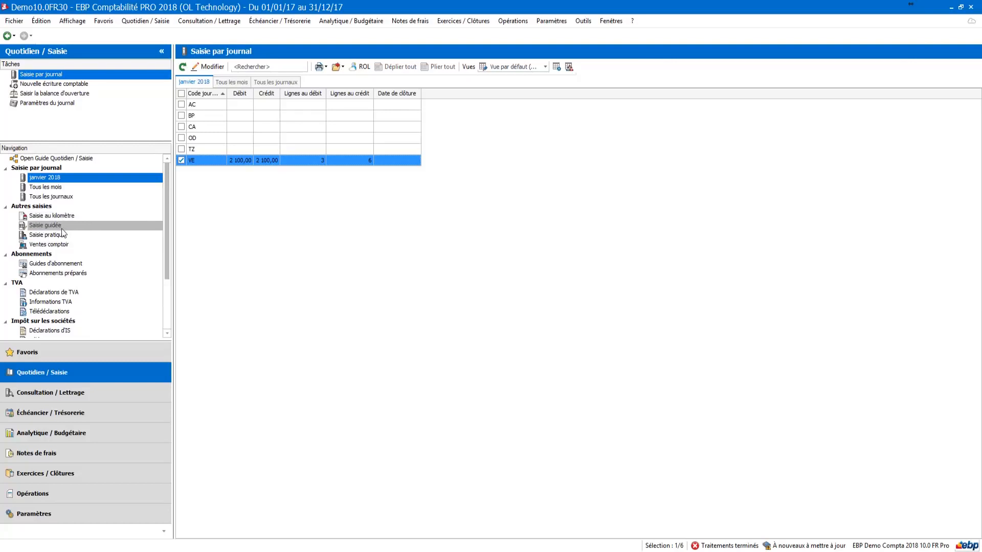
Step: Open the Saisie pratique list and display its treasury entries under Ma trésorerie
left_click(59, 233)
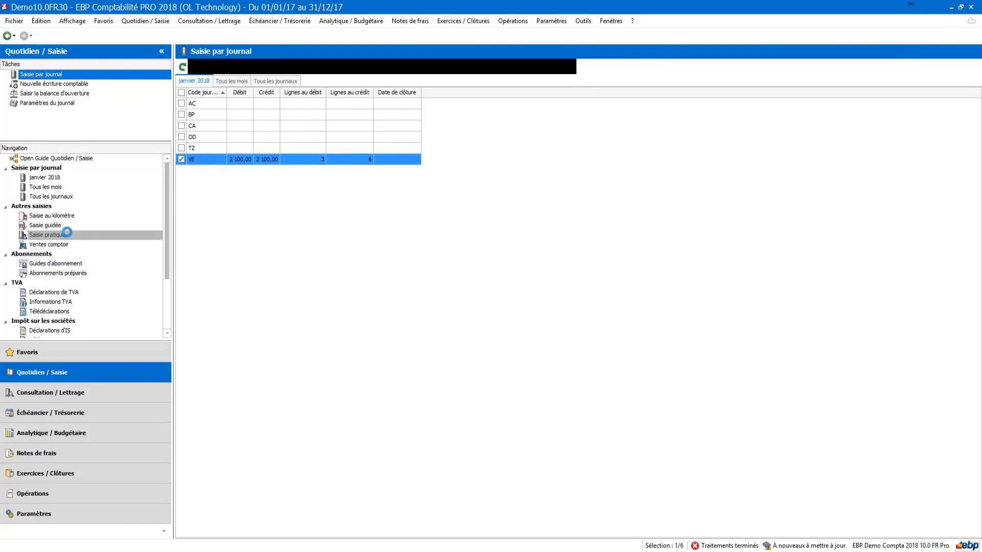
left_click(139, 21)
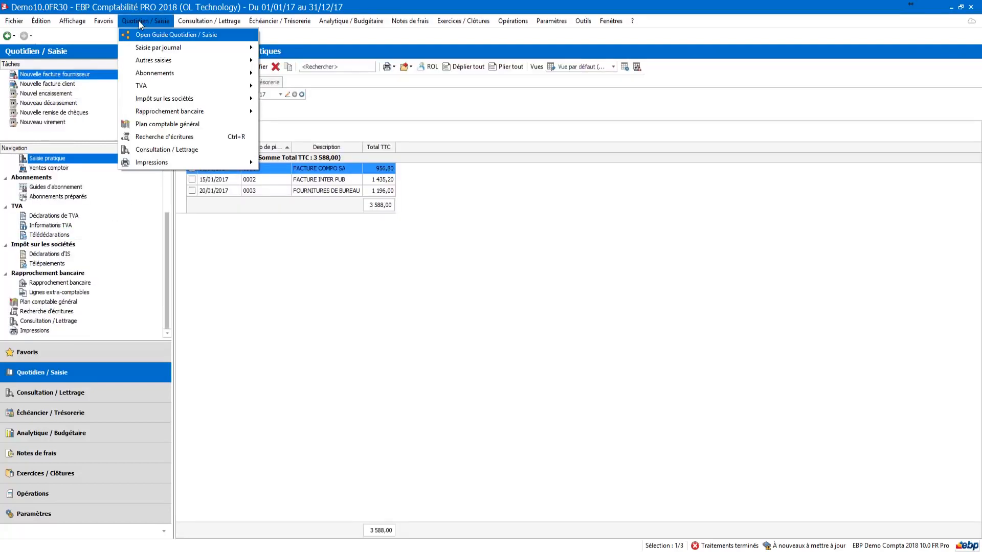
mouse_move(164, 60)
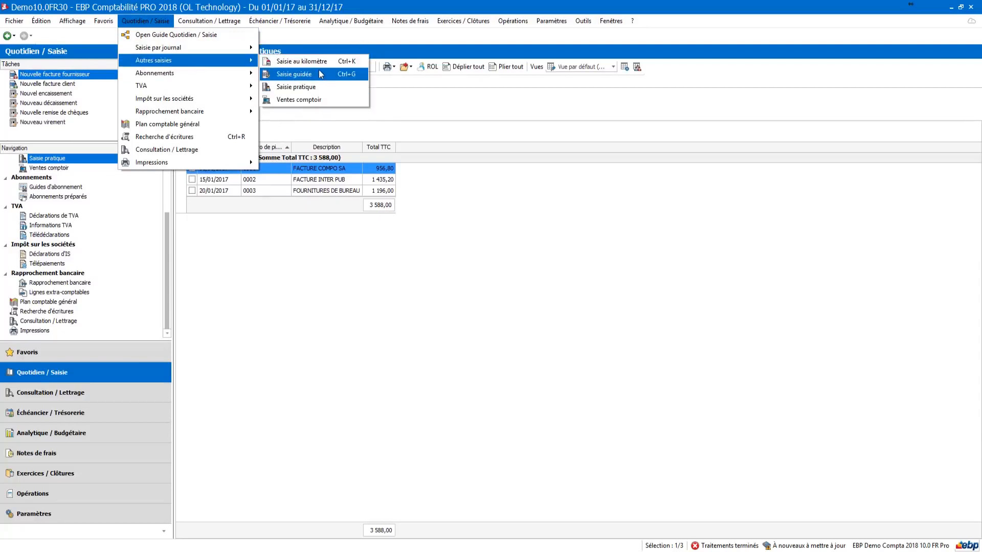
left_click(336, 87)
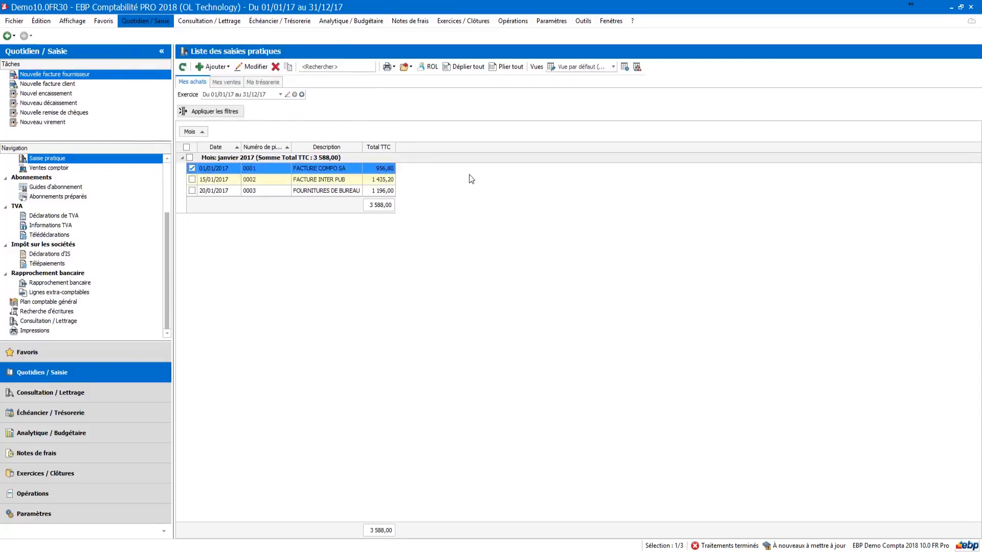
left_click(415, 179)
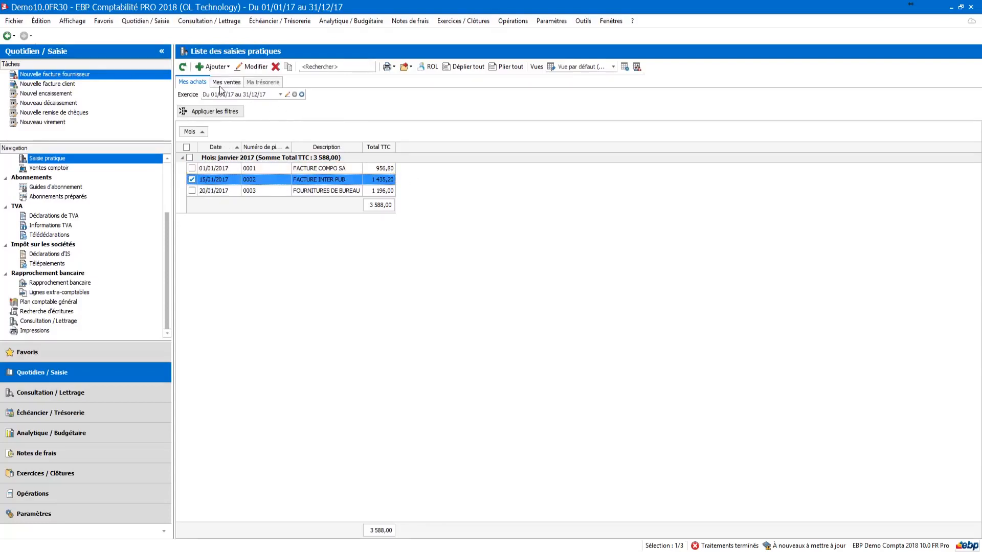
left_click(262, 84)
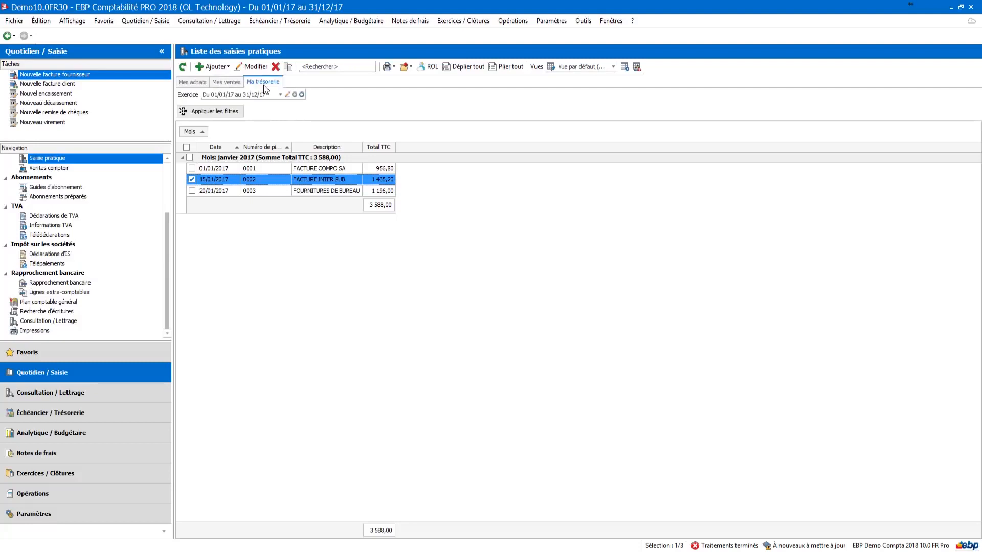
Step: Create a new treasury entry of type Encaissement and place its window over the list
left_click(215, 66)
left_click(239, 106)
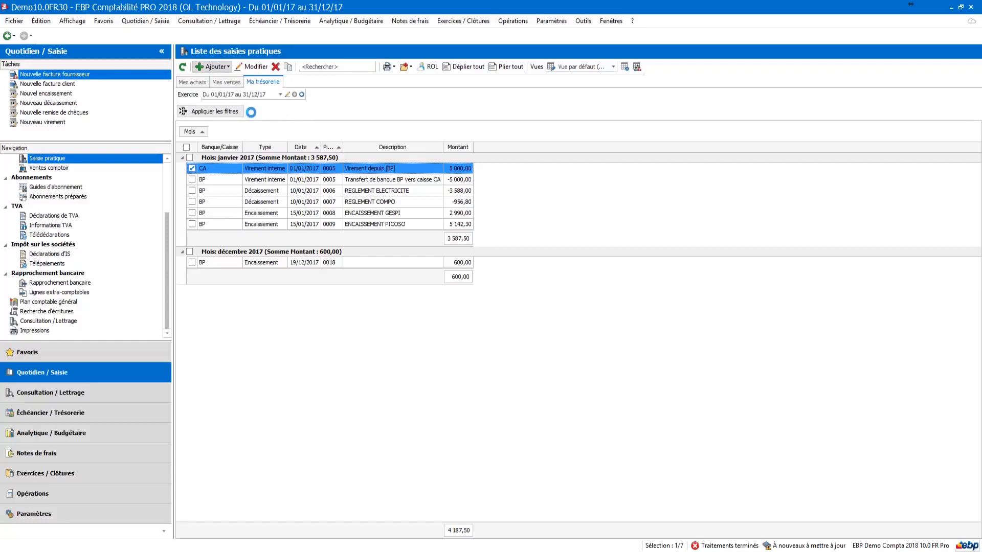
left_click_drag(190, 13, 471, 99)
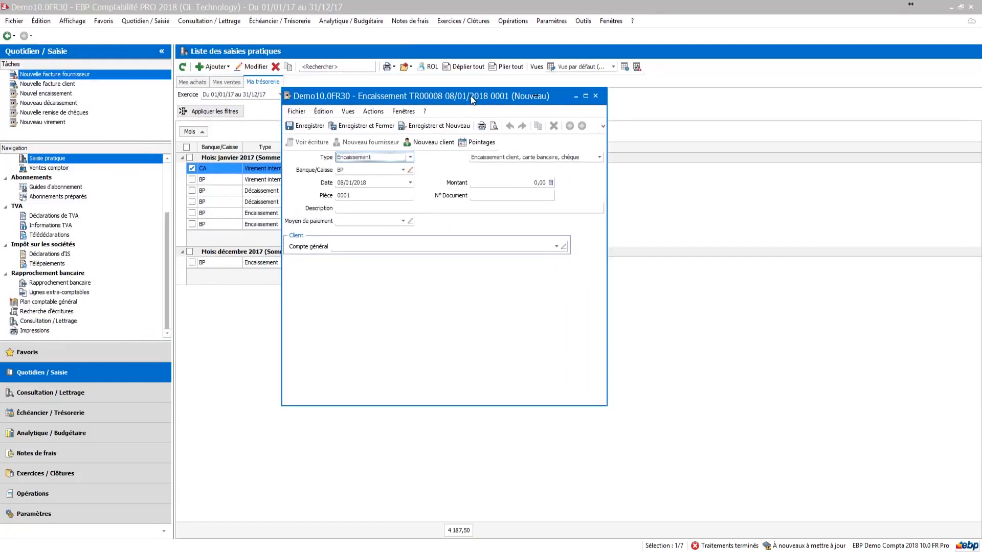
left_click(410, 158)
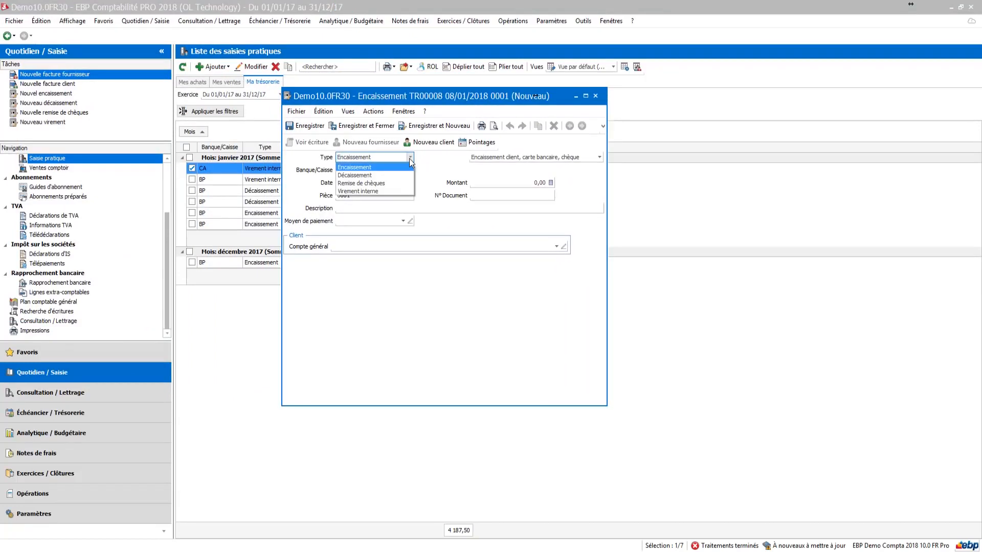
left_click(409, 158)
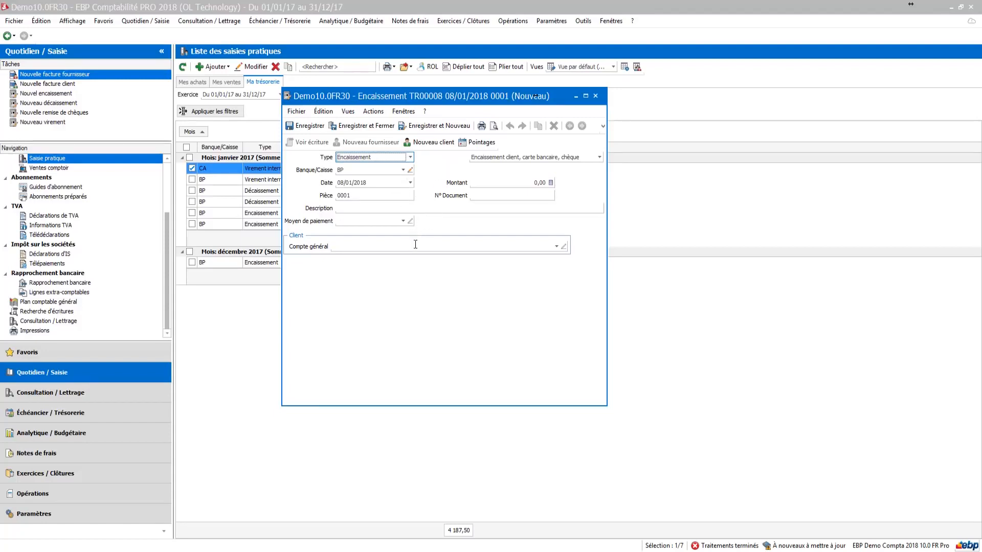
Step: Assign the Clients general account to the receipt, set its amount to 600, and save it
left_click(557, 246)
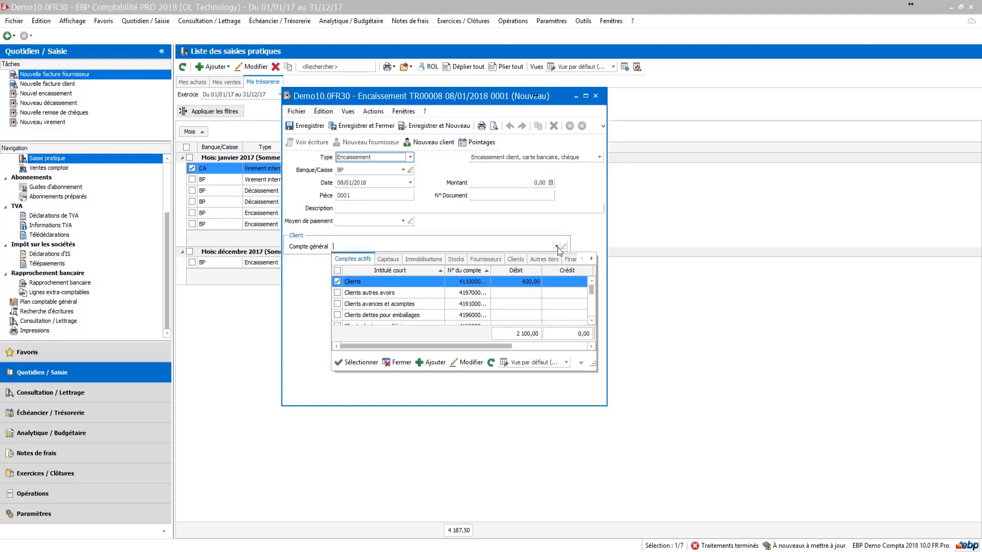
left_click(398, 285)
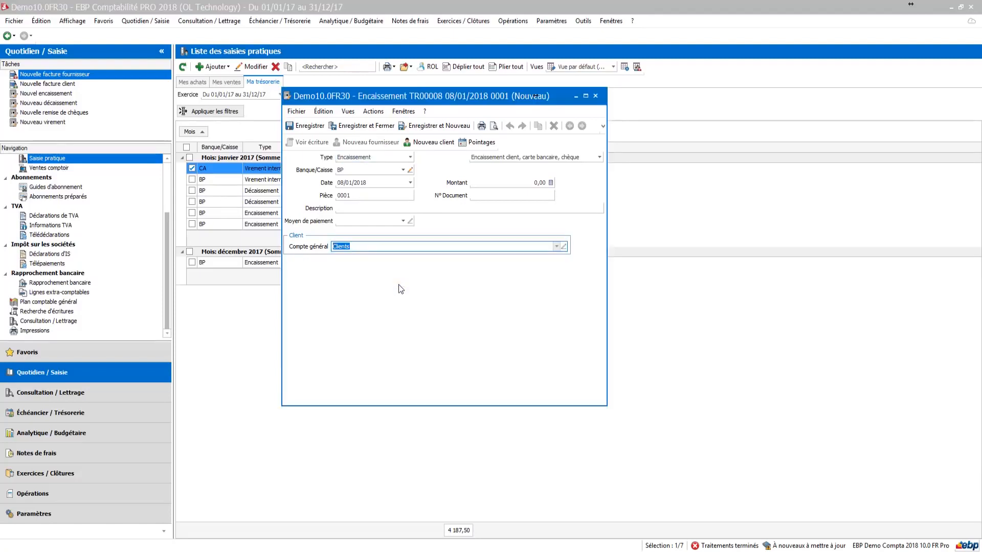
left_click(529, 181)
type("600")
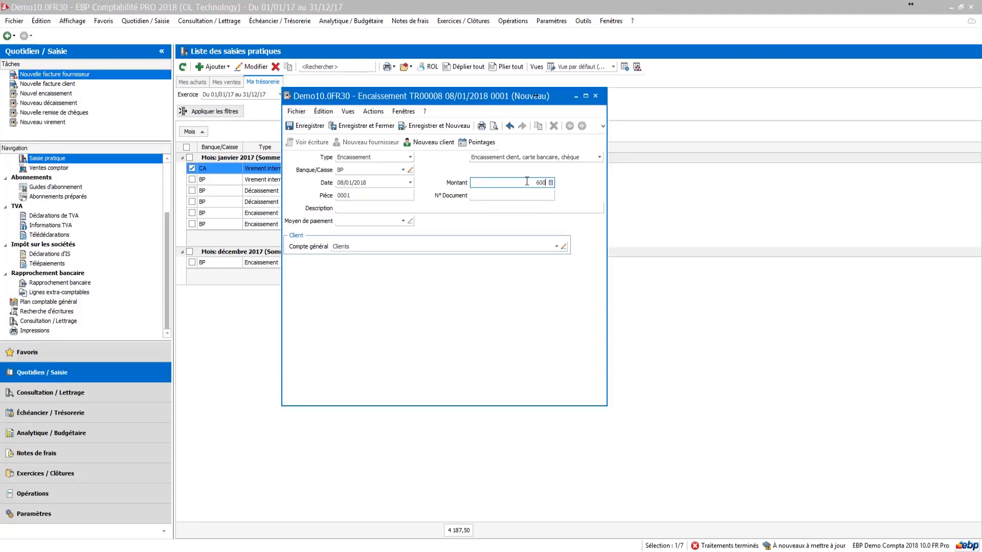
left_click(306, 127)
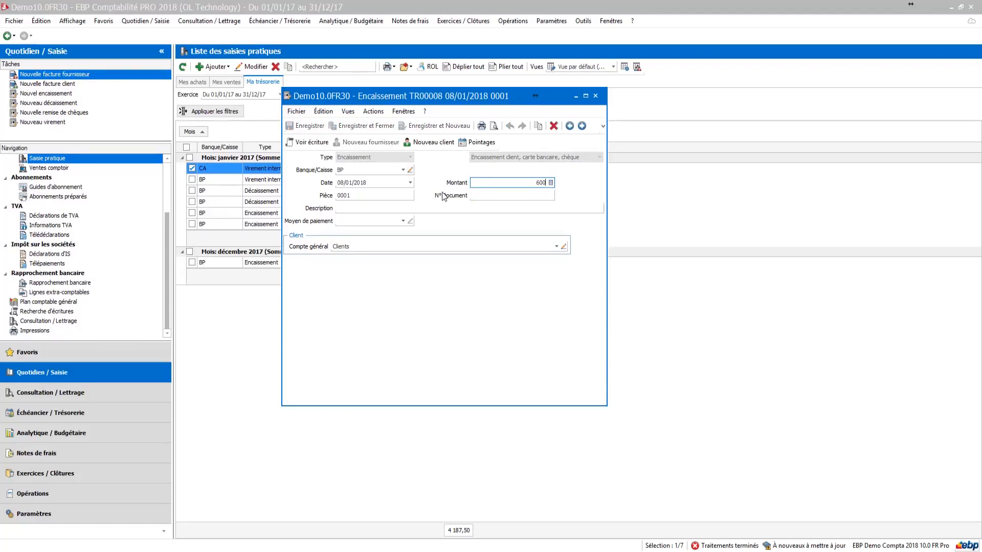
Step: View the accounting entry generated by the receipt, and close both the entry and the receipt
left_click(308, 144)
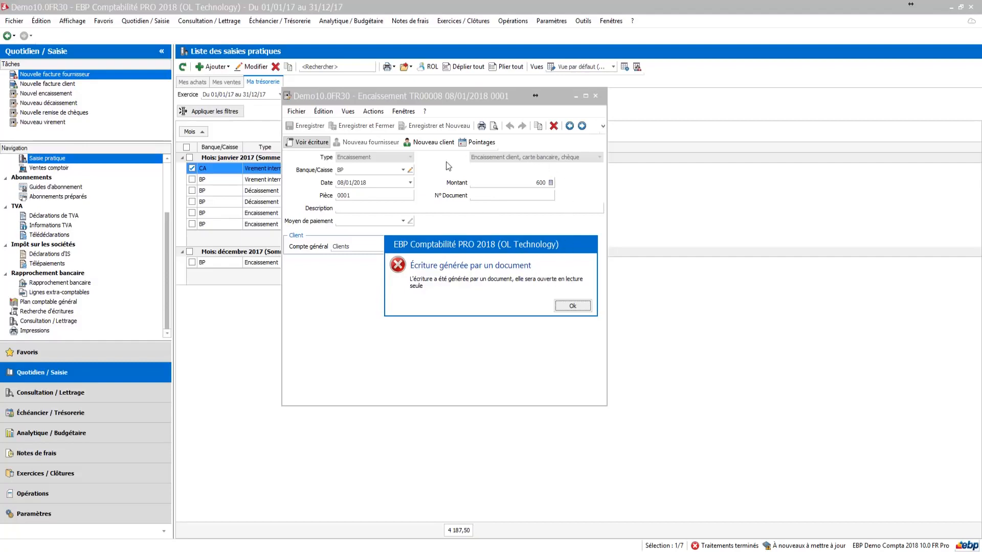
left_click(572, 306)
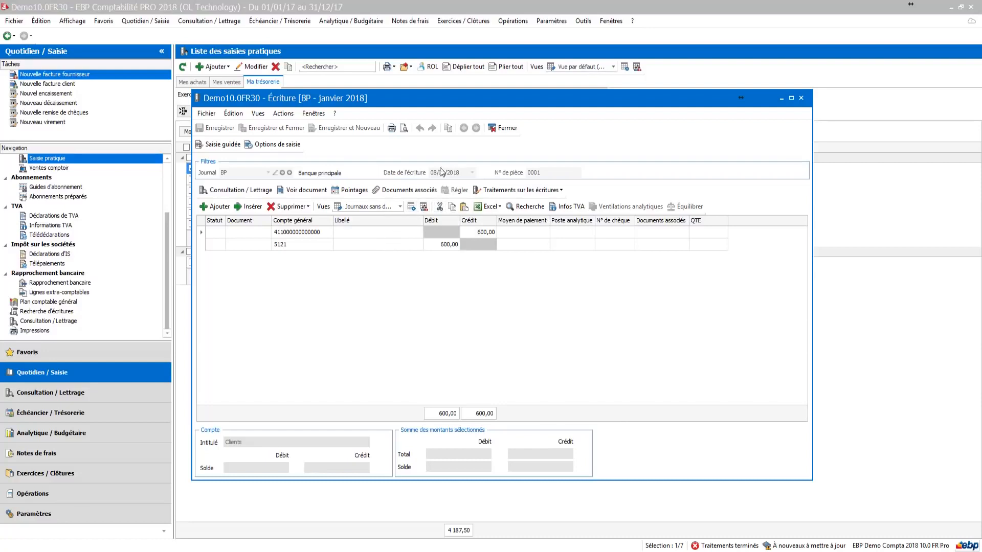
left_click(501, 133)
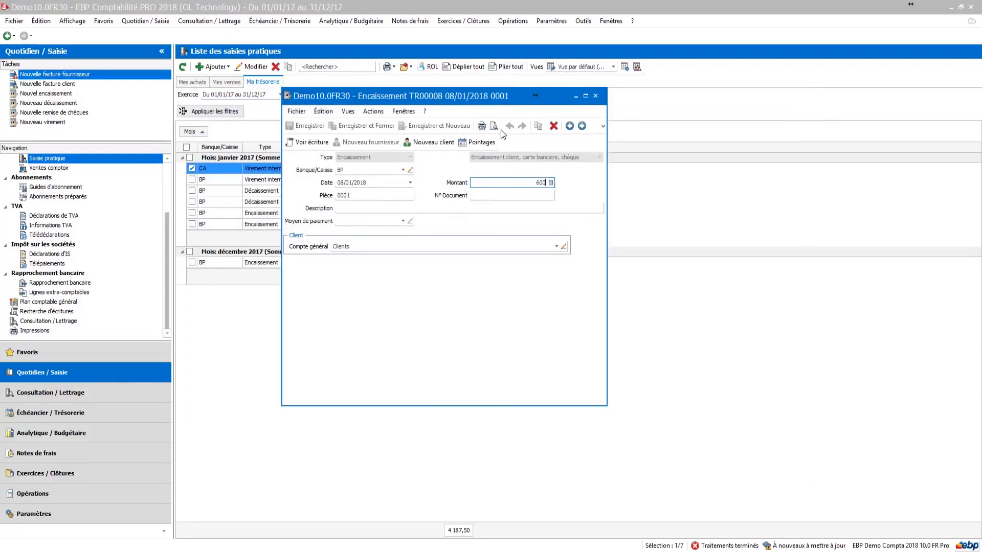
left_click(596, 96)
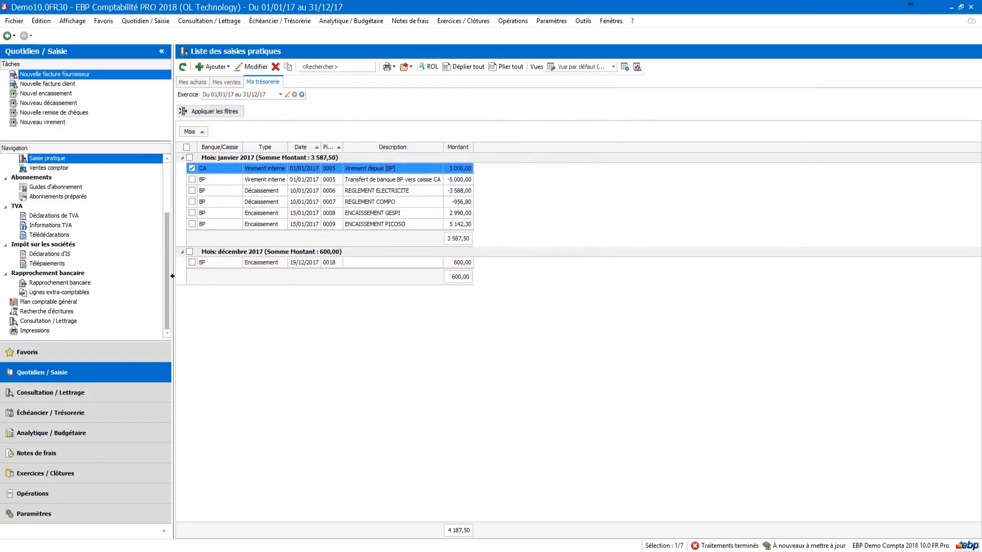
Step: Examine the journals listed for all months and grouped by journal, including the available fiscal years
left_click_drag(169, 264, 169, 214)
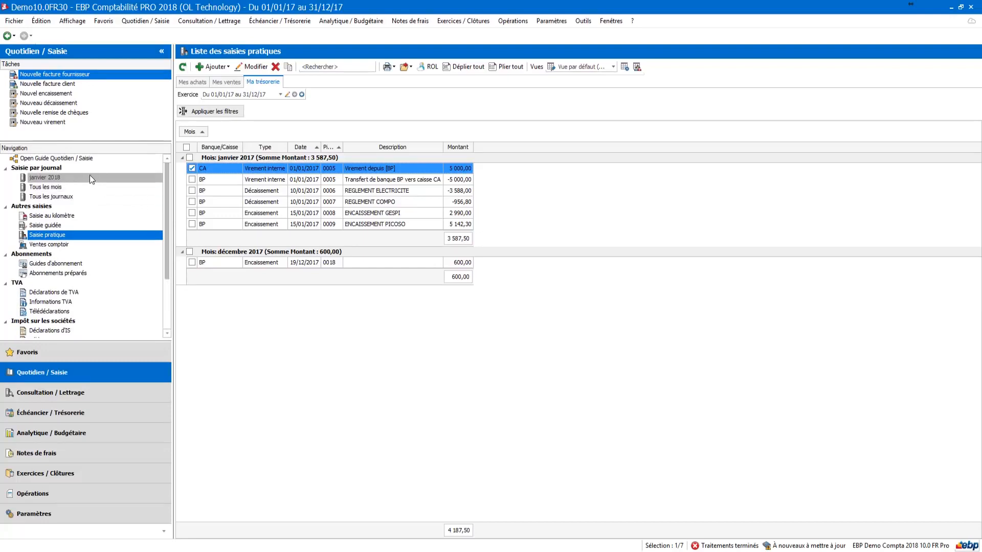
left_click(58, 188)
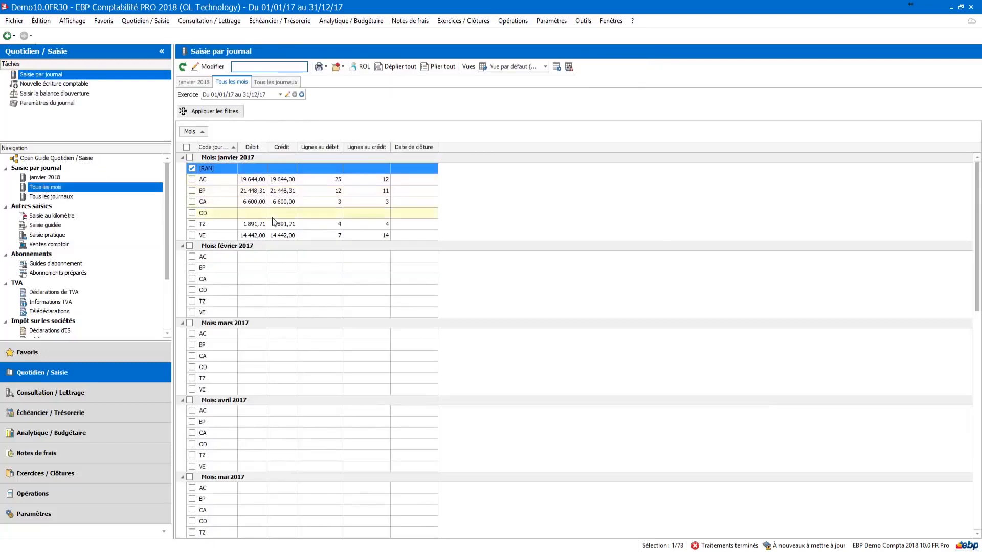
left_click(276, 83)
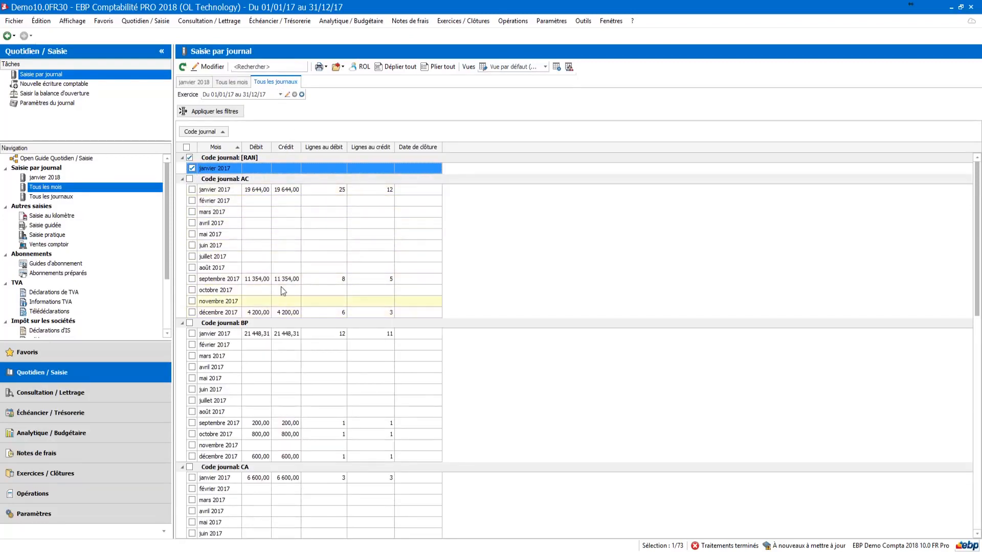
left_click(280, 95)
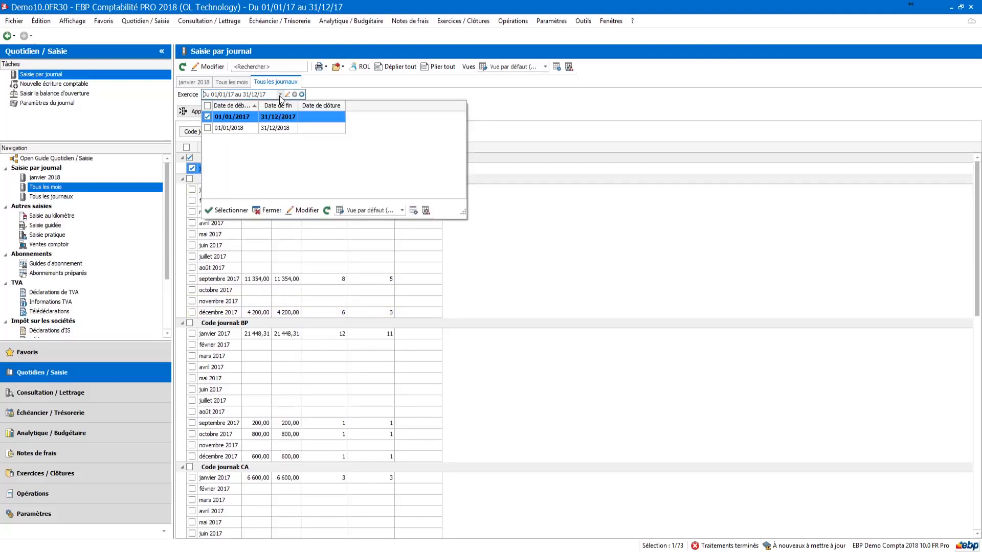
left_click(280, 95)
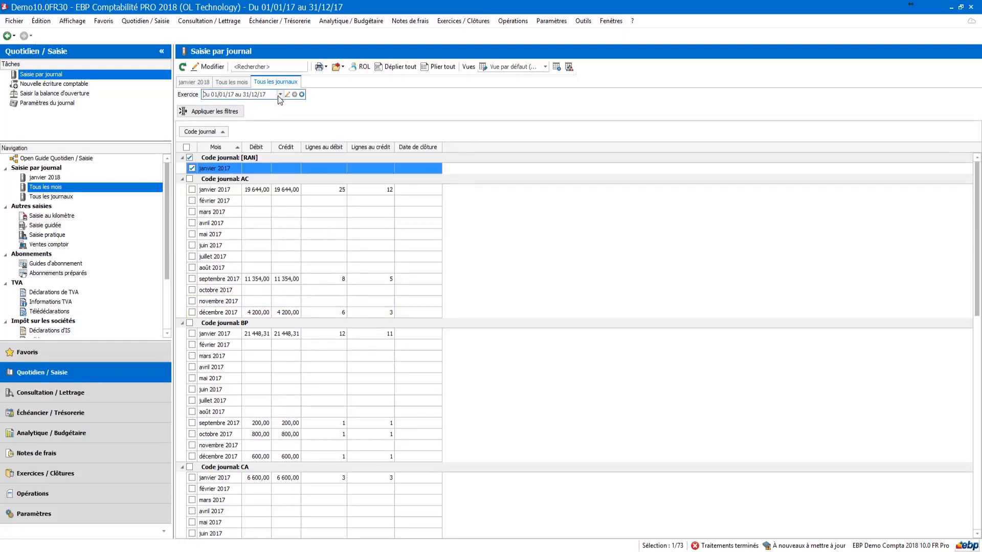
Step: Filter the all-months journal list to the fiscal year from 01/01/18 to 31/12/18
left_click(238, 82)
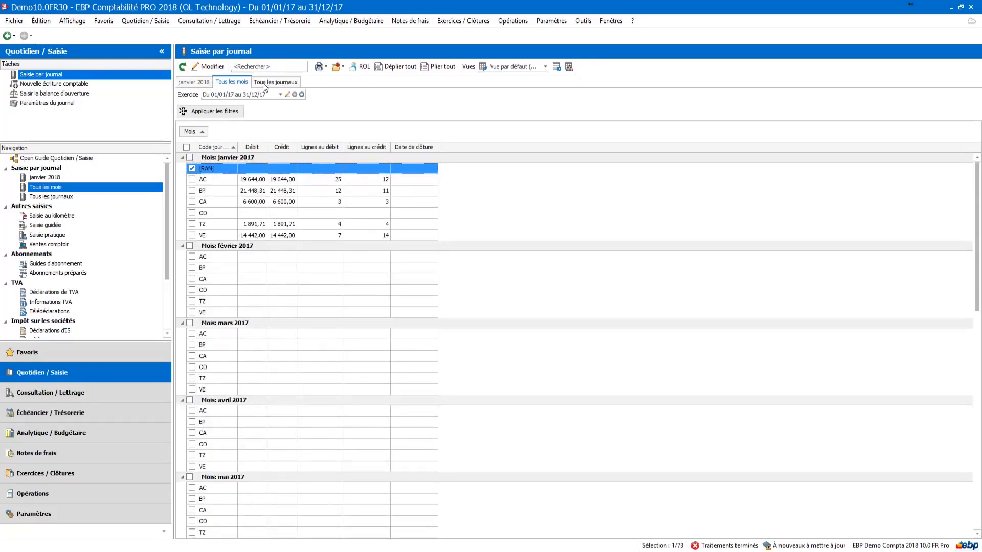
left_click(280, 94)
left_click(235, 117)
left_click(226, 112)
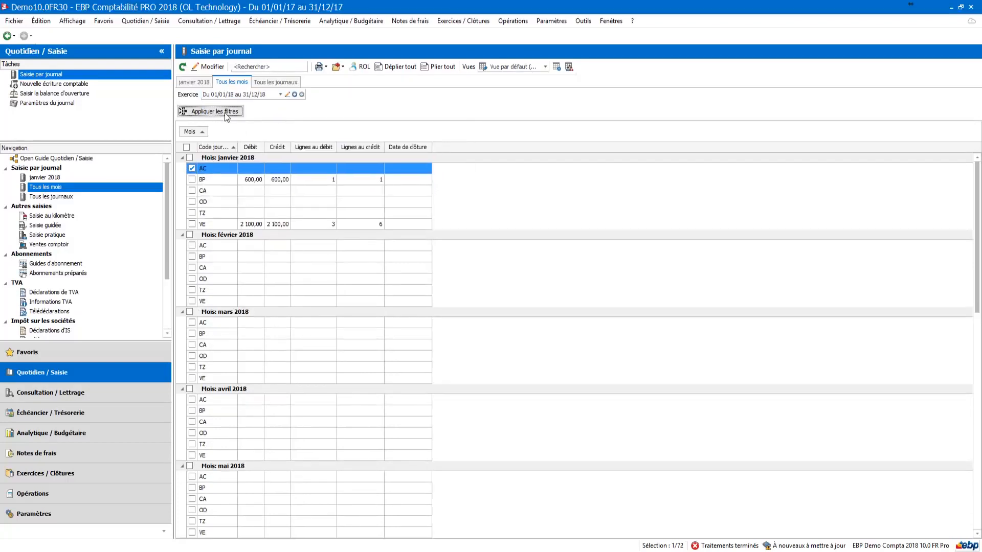
Step: View the January 2018 entries of the VE sales journal and the entry-processing commands available for them
double_click(256, 227)
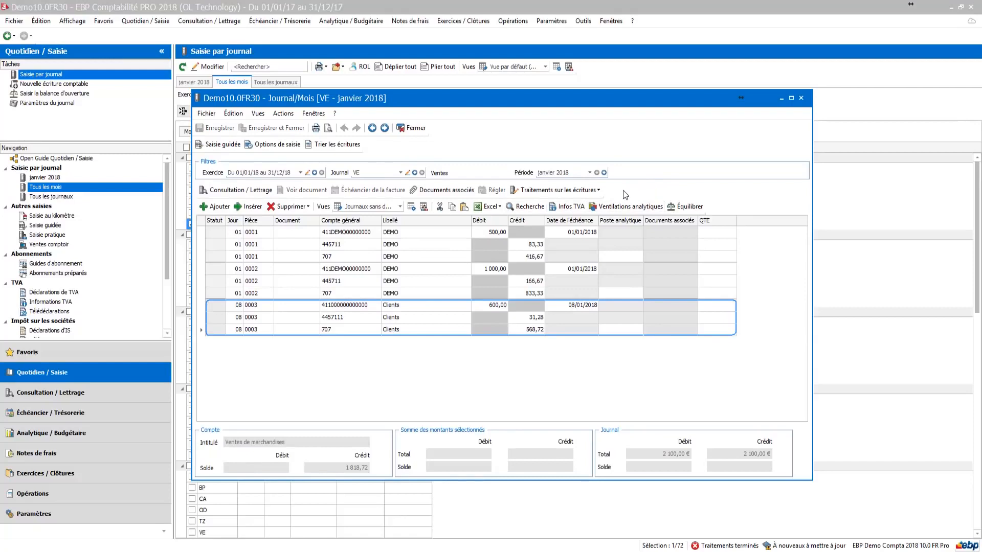
left_click(594, 193)
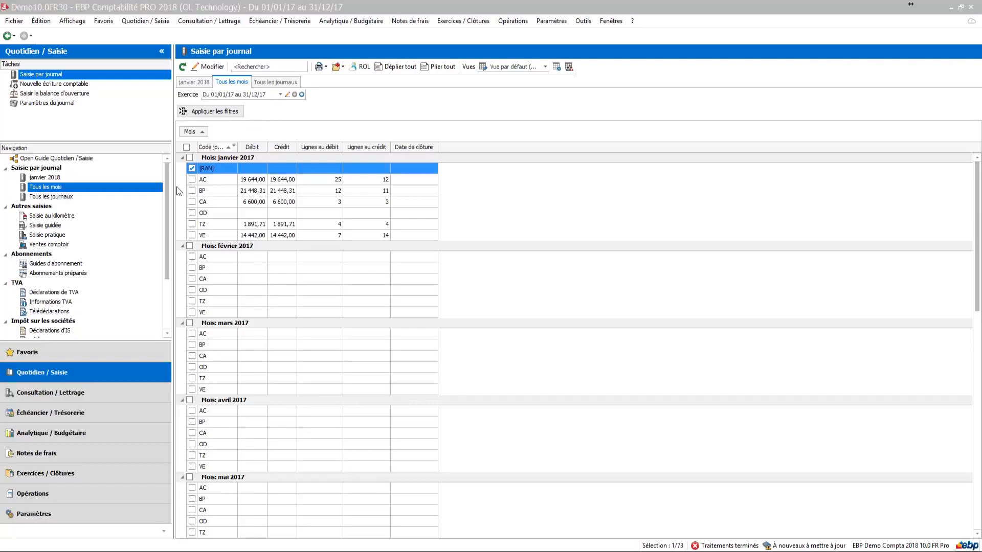
Step: Settle the unpaid client due item 0014 of 19/12/2017 for 100,00 by cheque in journal BP, saving and closing the settlement
left_click(72, 419)
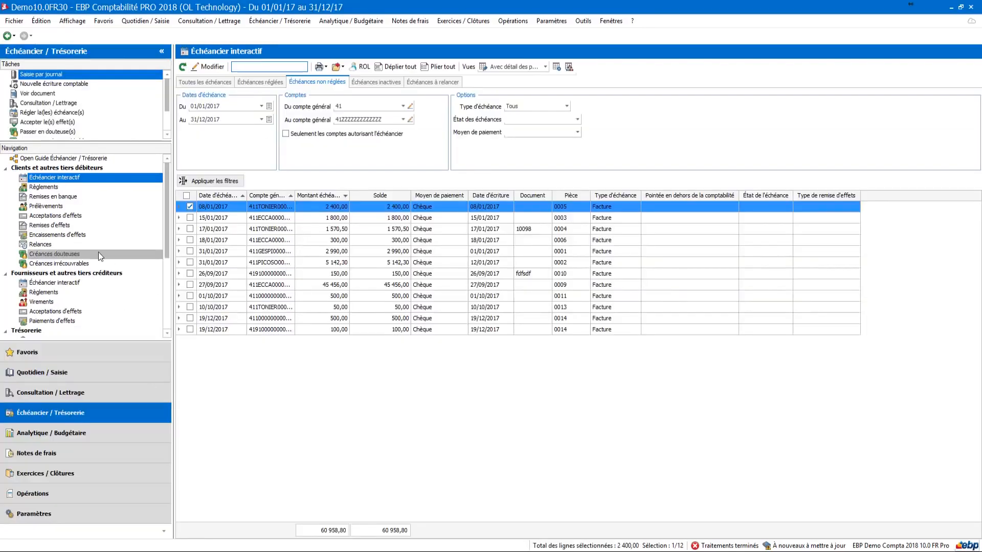
left_click(85, 176)
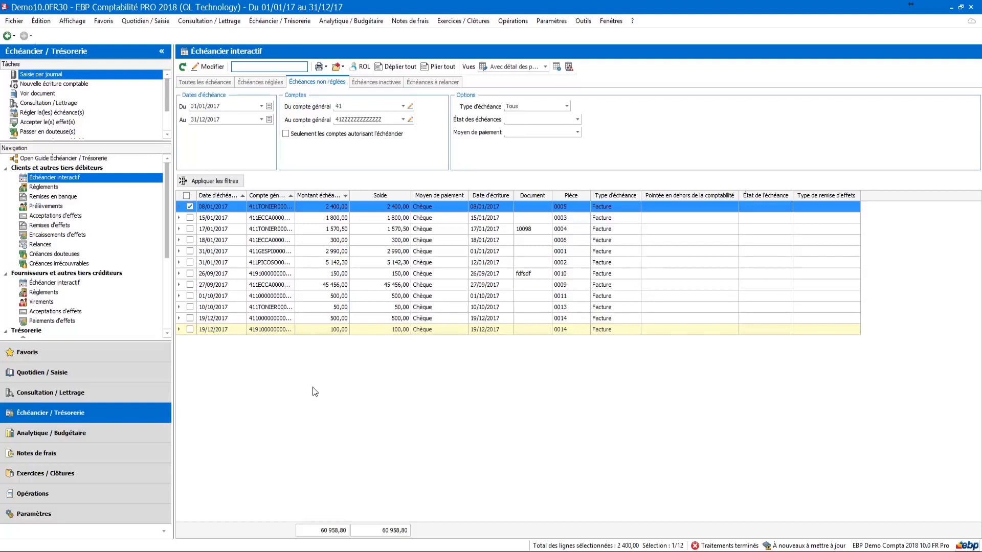
left_click(287, 331)
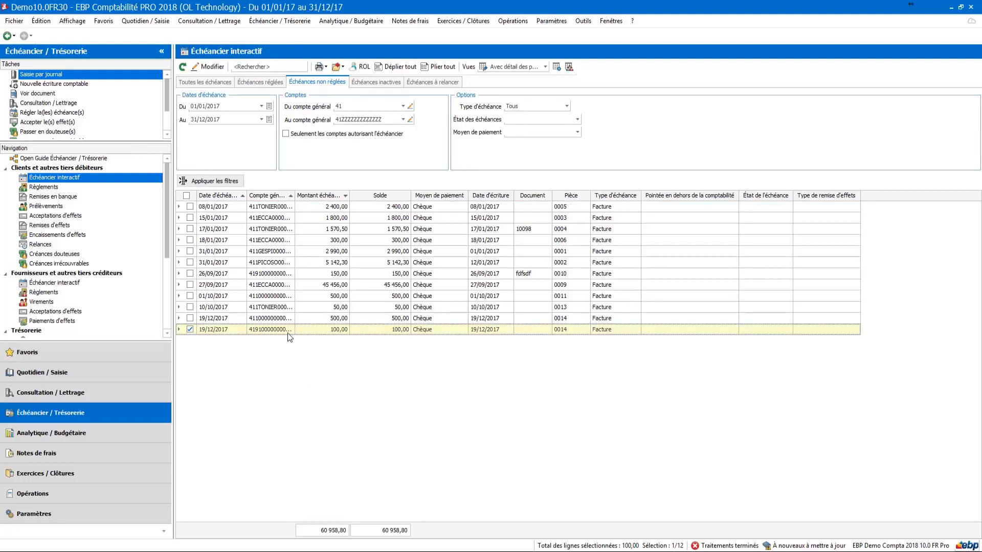
right_click(313, 335)
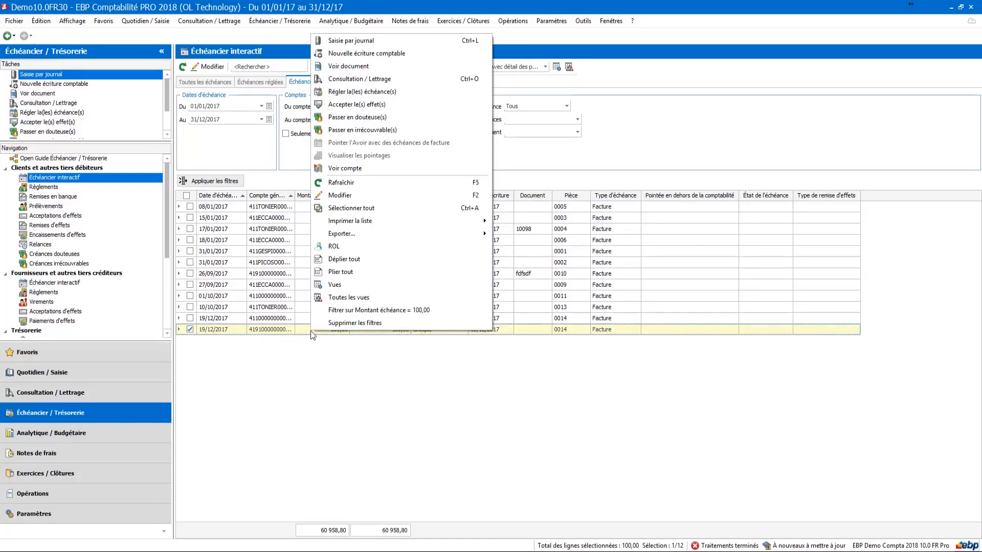
left_click(385, 94)
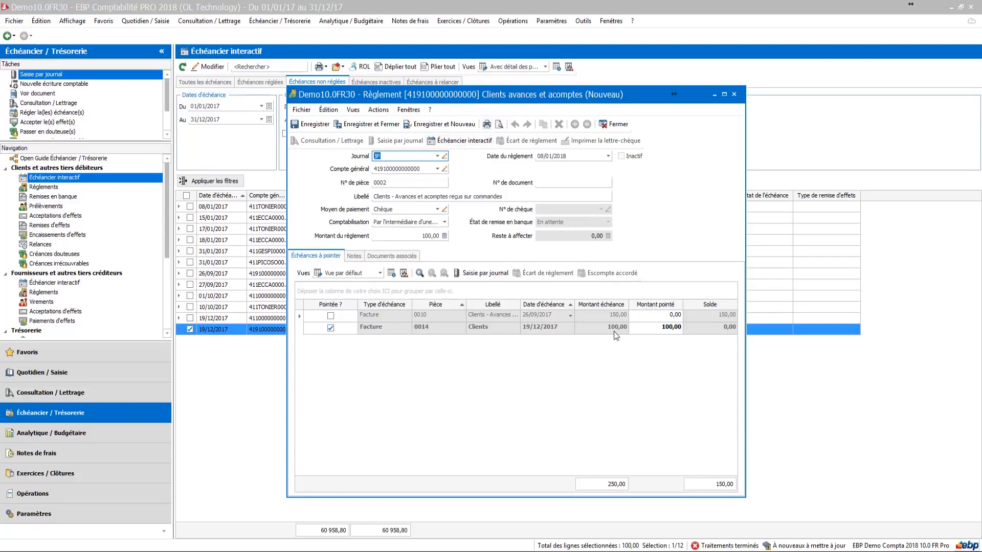
left_click(428, 236)
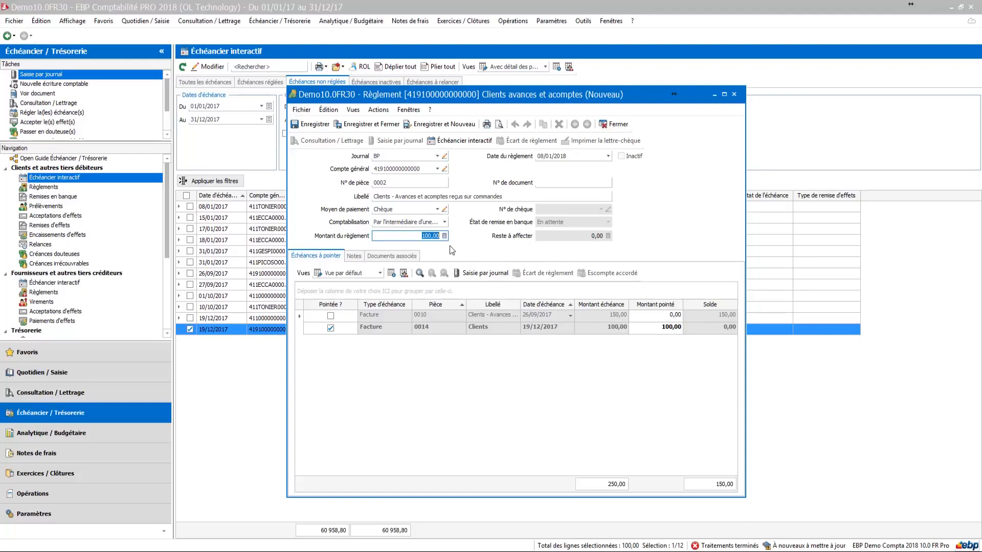
left_click(398, 209)
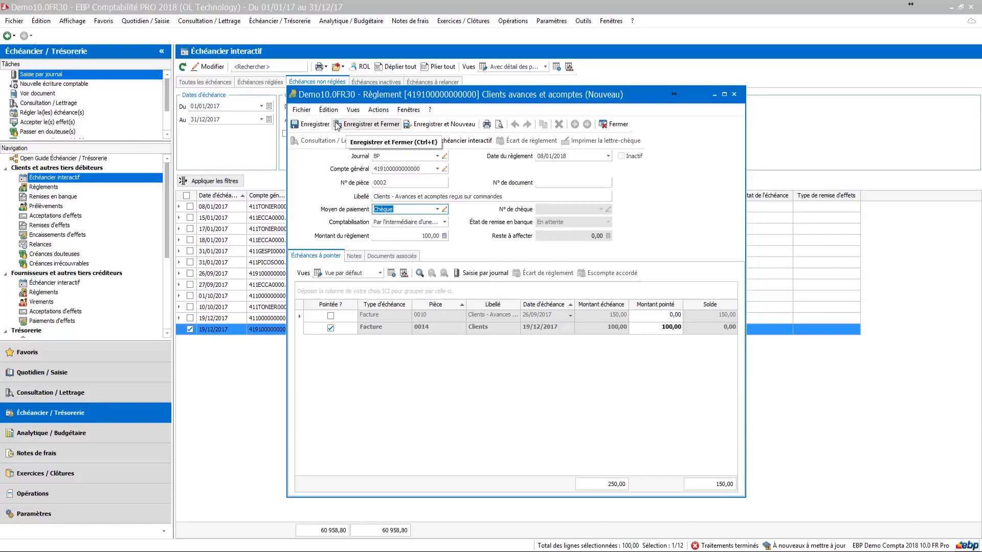
left_click(351, 125)
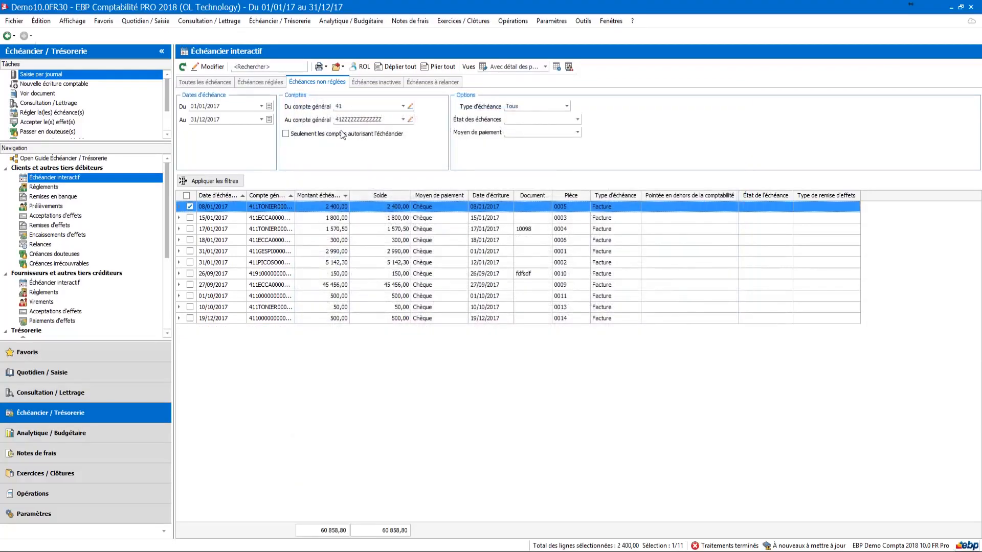
Step: View the settlement's accounting entry in the January 2018 BP bank journal and close the journal
left_click(105, 379)
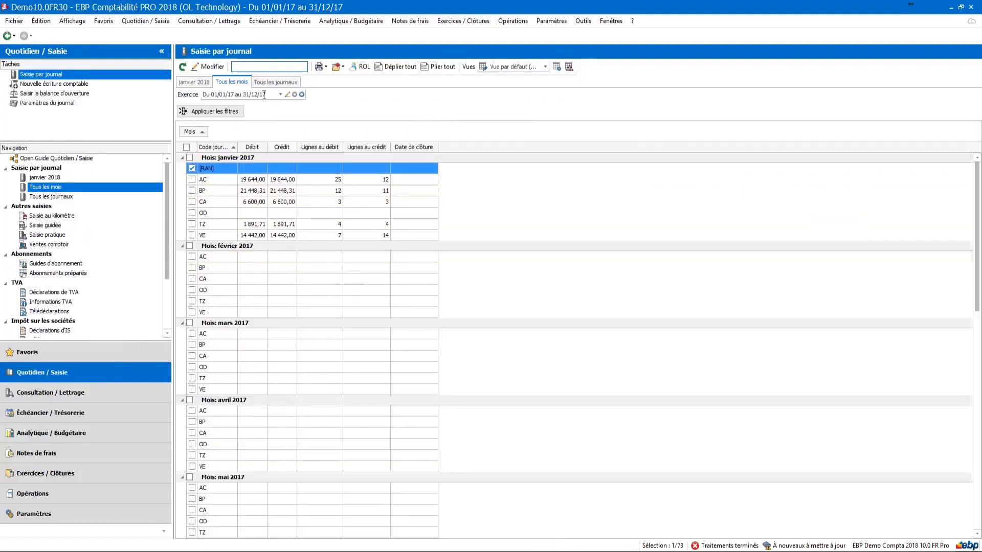
left_click(44, 179)
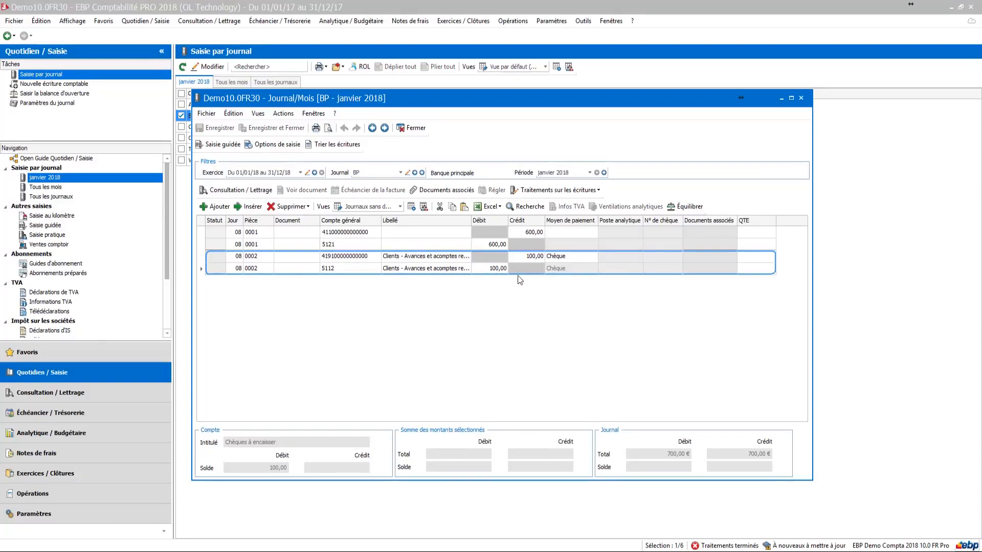
left_click(415, 128)
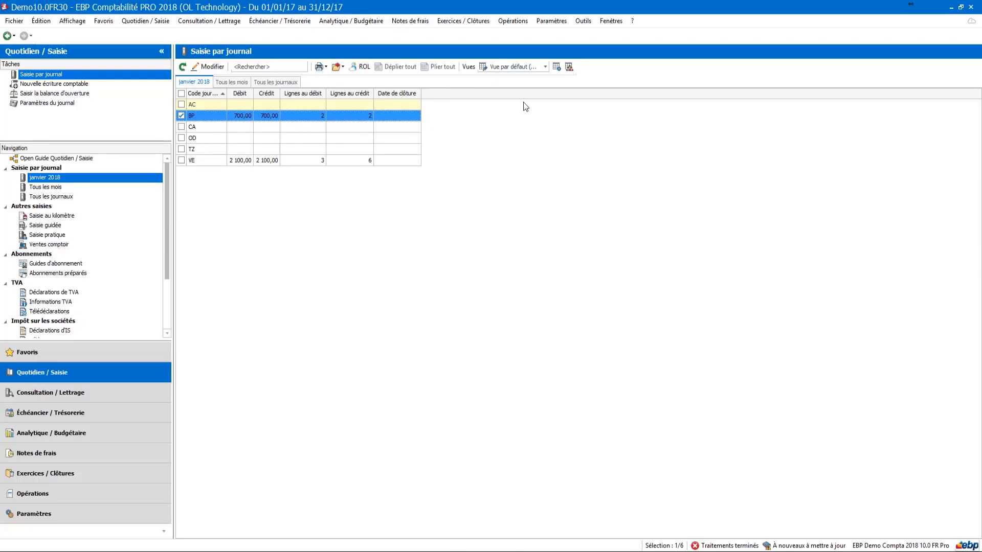
left_click(585, 22)
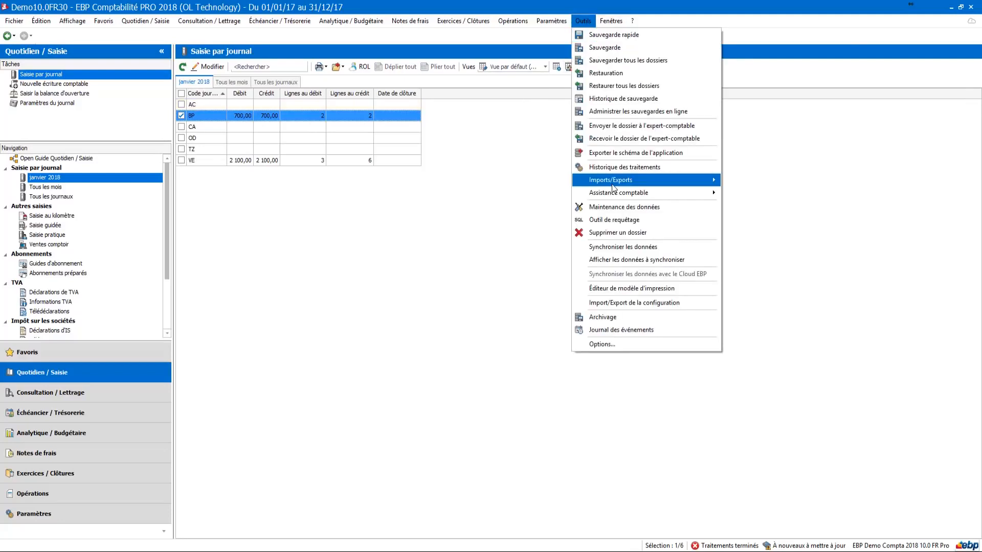
mouse_move(616, 195)
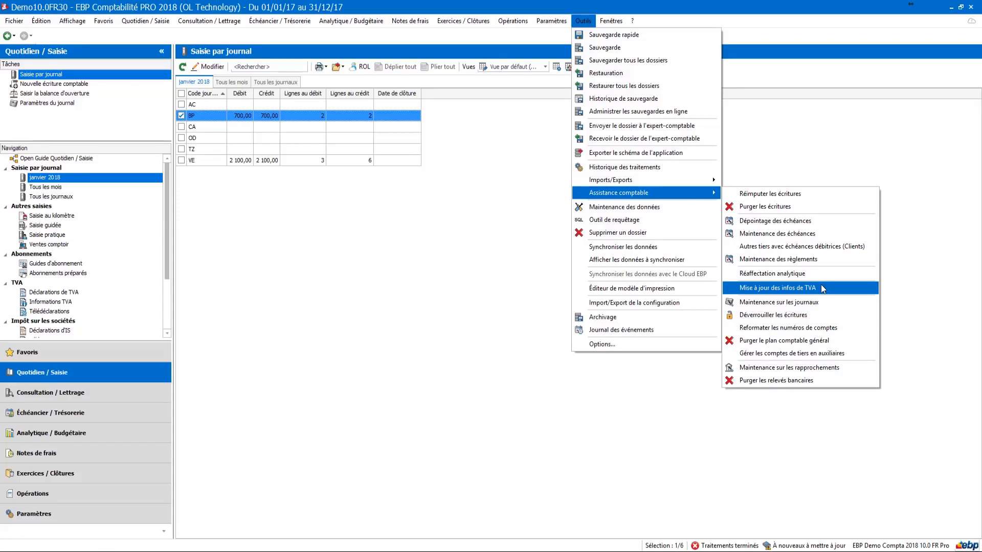
left_click(518, 282)
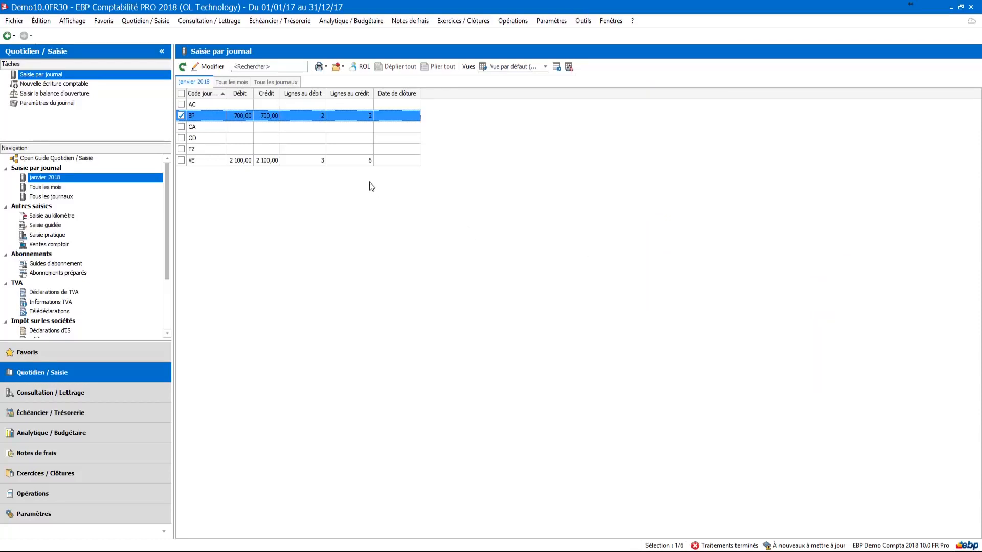
Step: Examine the VAT information attached to the 445711 line of piece 0001 in the January 2018 sales journal, and close the journal
double_click(289, 163)
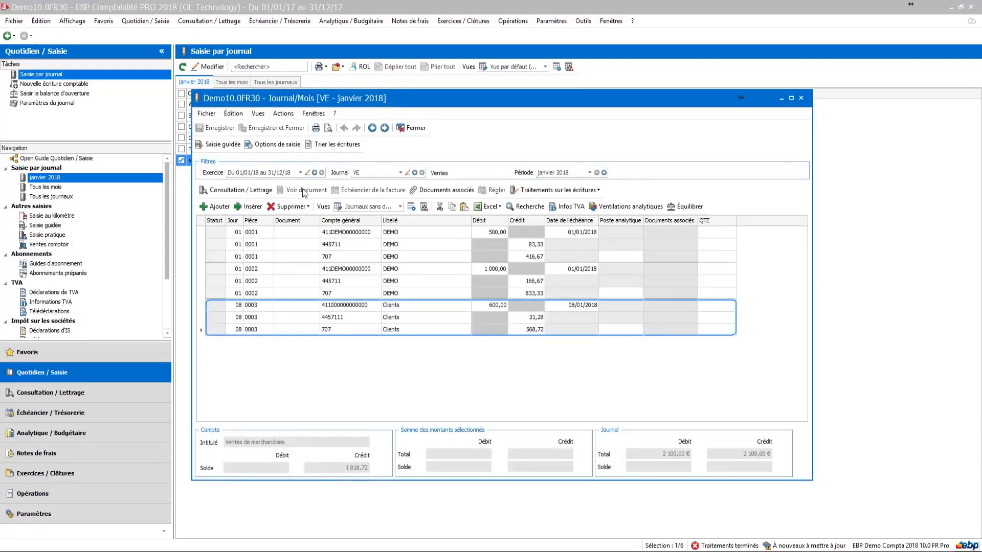
left_click(369, 246)
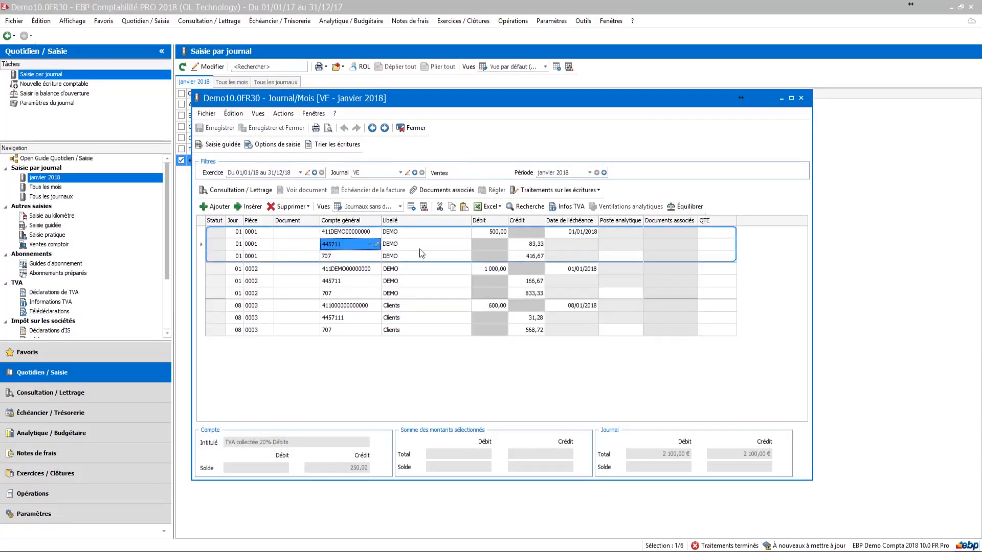
left_click(532, 247)
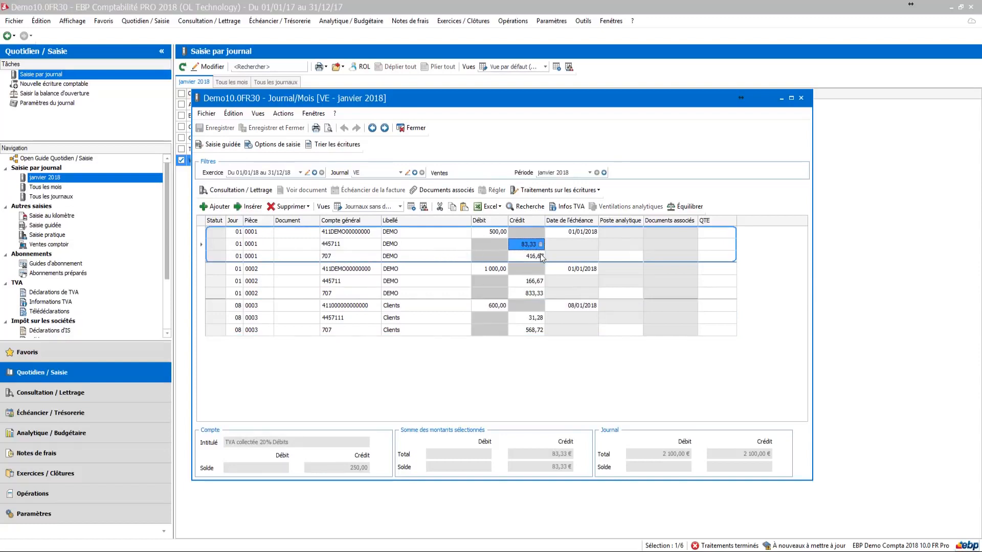
left_click(570, 208)
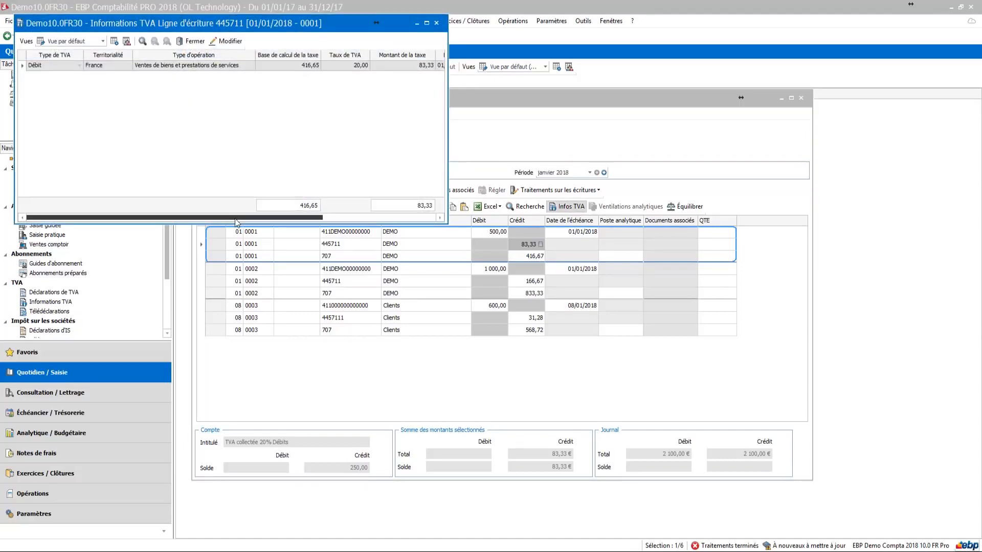
left_click_drag(237, 221, 279, 220)
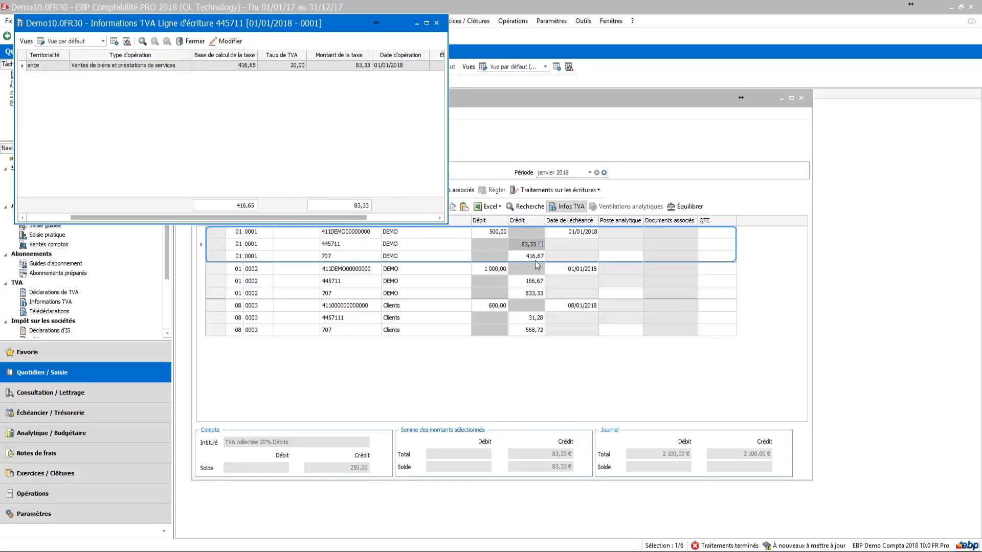
left_click(436, 23)
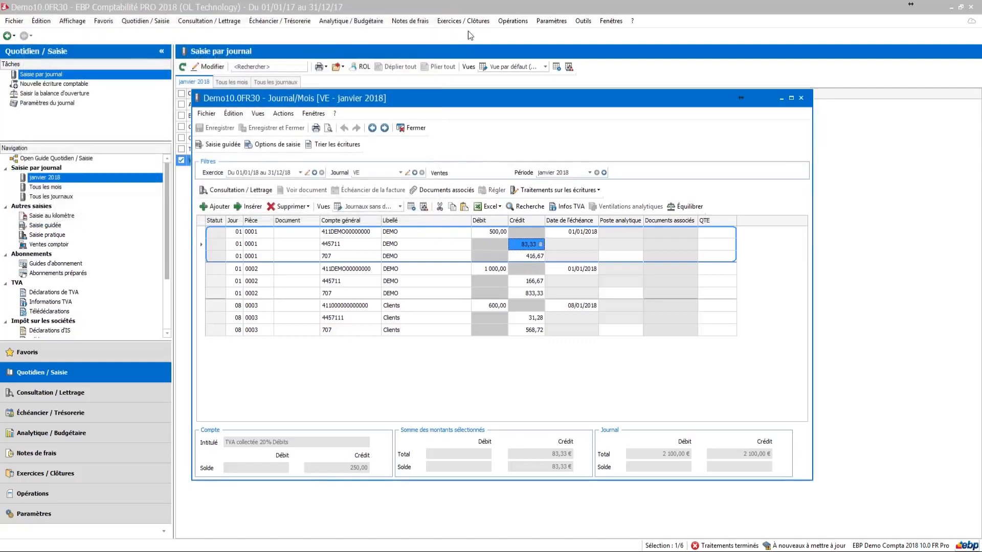
left_click(417, 132)
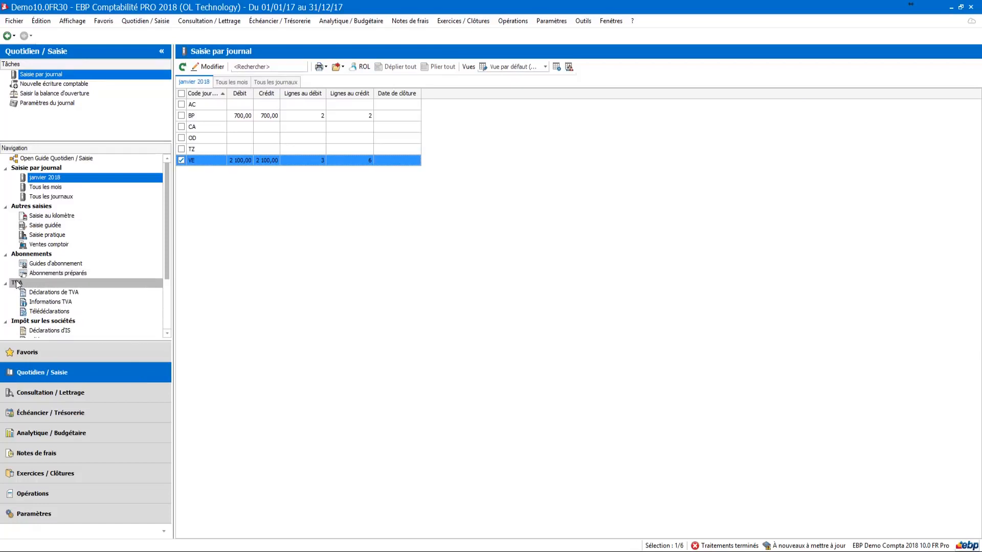
Step: Review the list of VAT information and open the list of VAT declarations
left_click(45, 302)
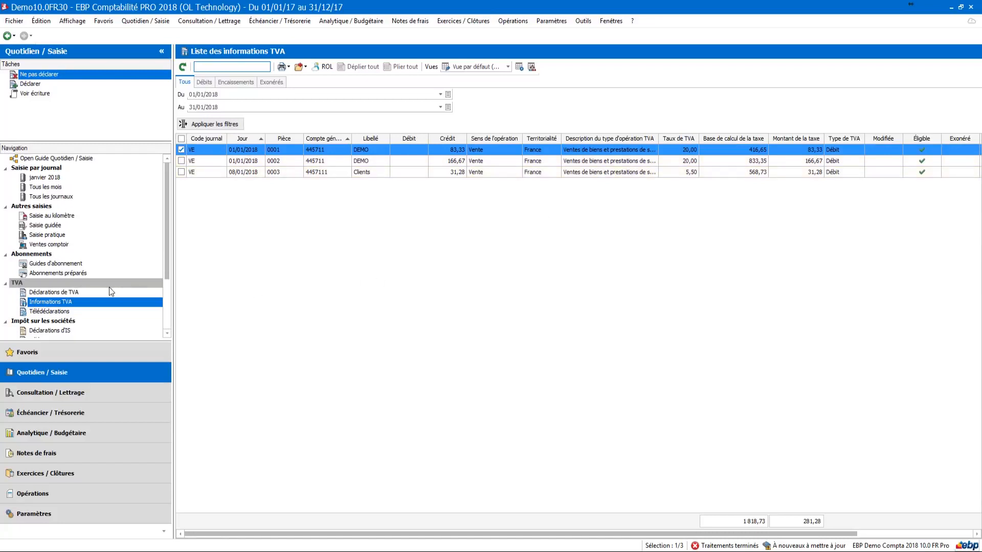
left_click(76, 294)
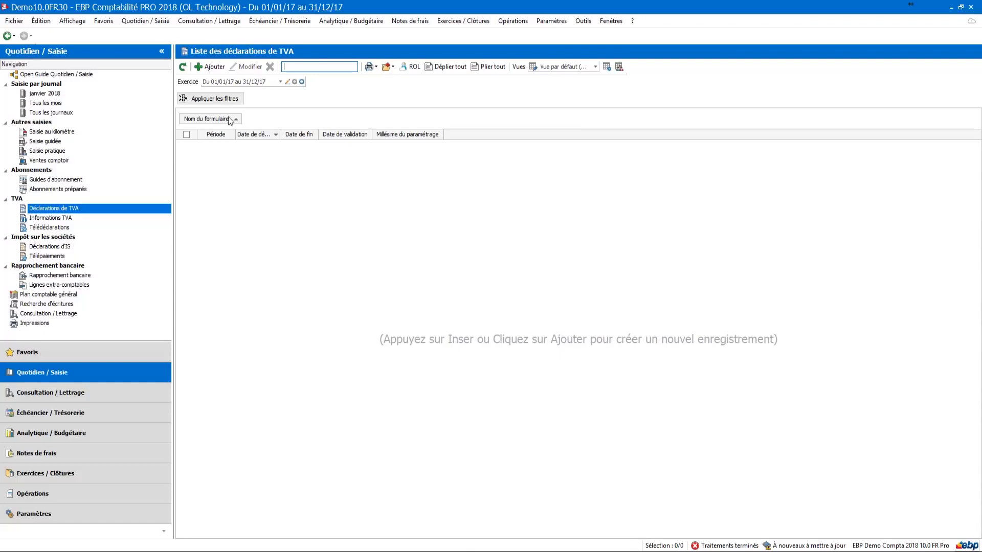
left_click(216, 68)
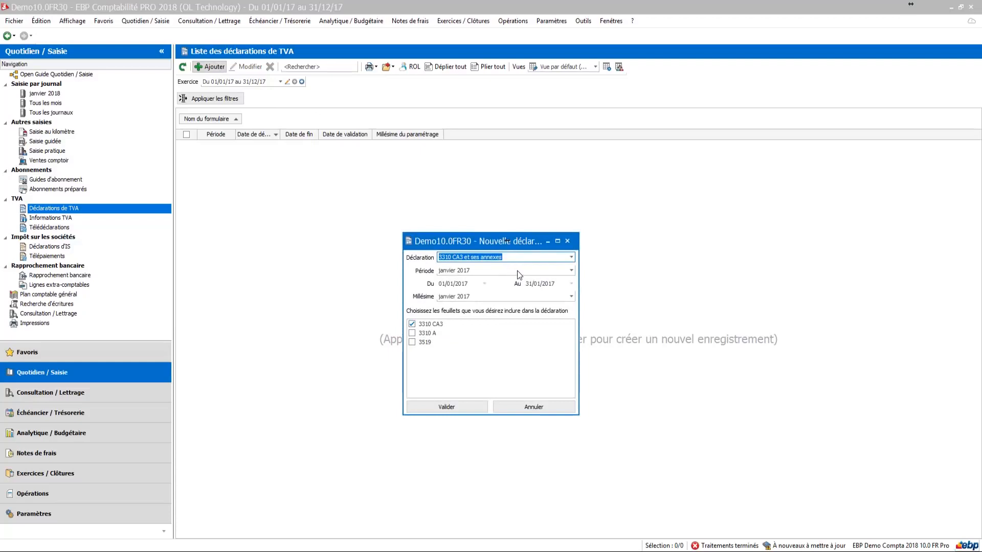
left_click(517, 271)
scroll(491, 307, "down", 3)
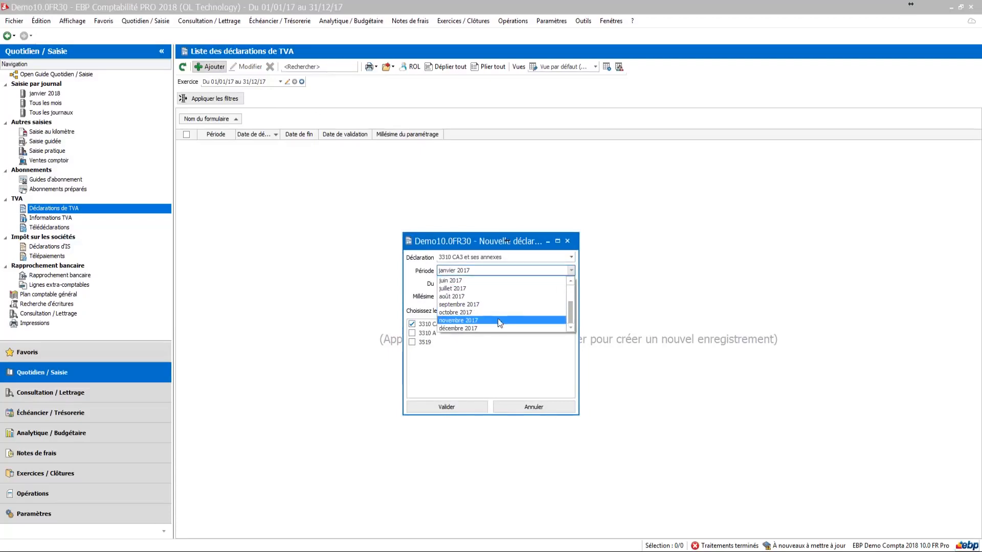
scroll(481, 278, "up", 3)
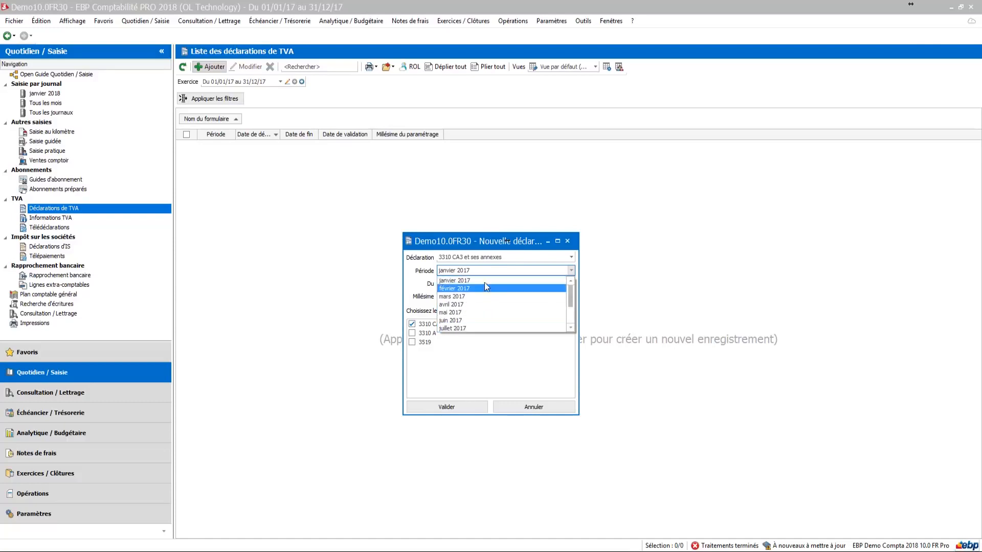
left_click(476, 271)
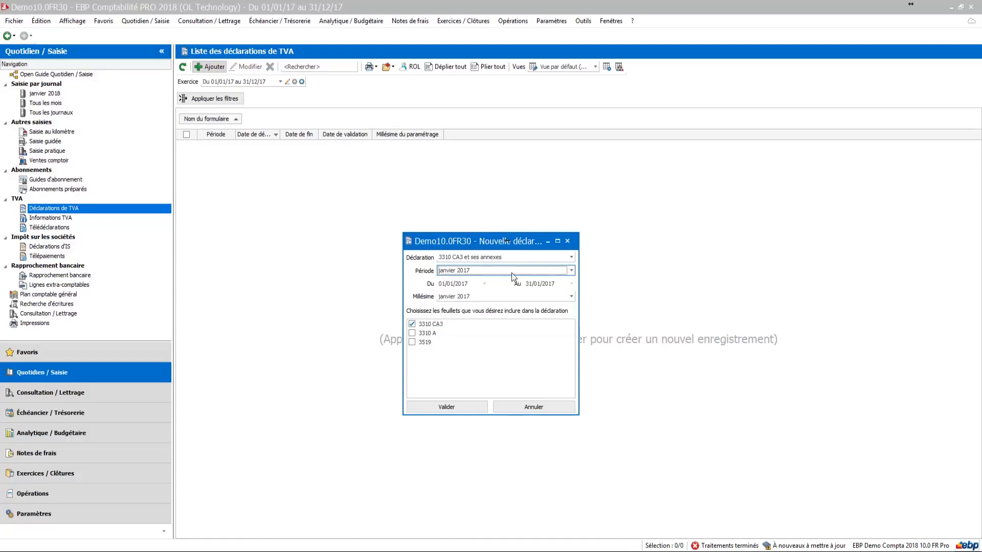
scroll(511, 272, "down", 1)
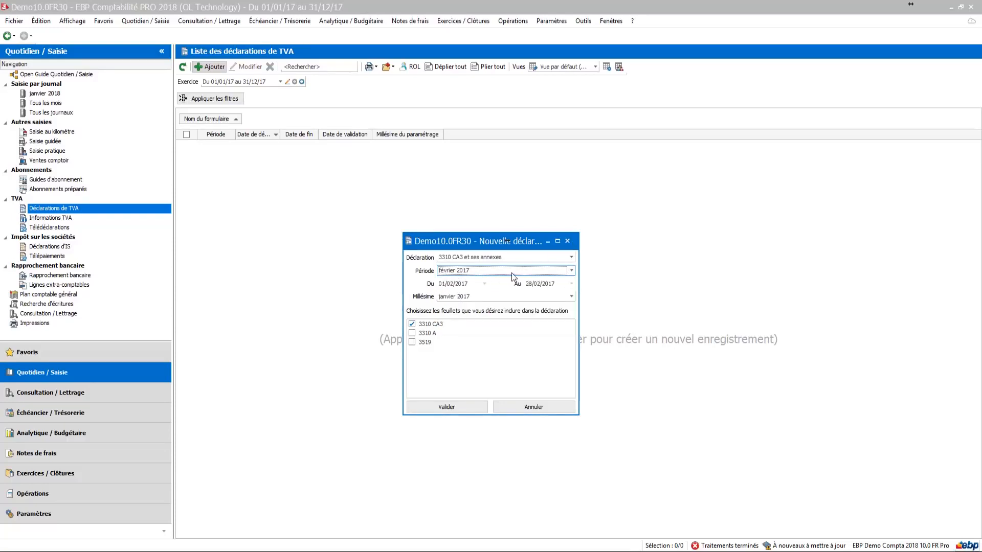
left_click(567, 241)
Step: Filter the VAT declarations to fiscal year 01/01/18 to 31/12/18, generate the January 2018 3310 CA3 declaration, and display its second page
left_click(280, 82)
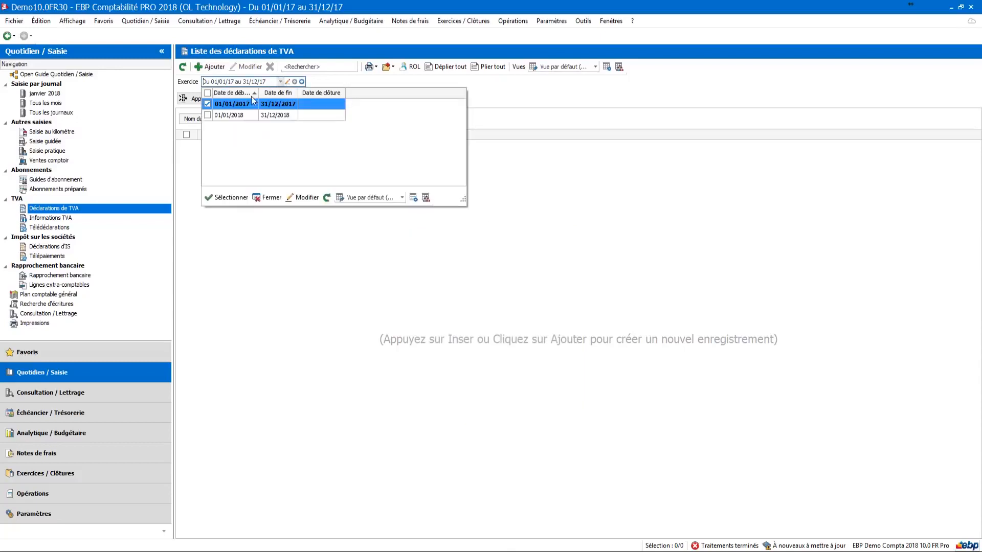
left_click(220, 118)
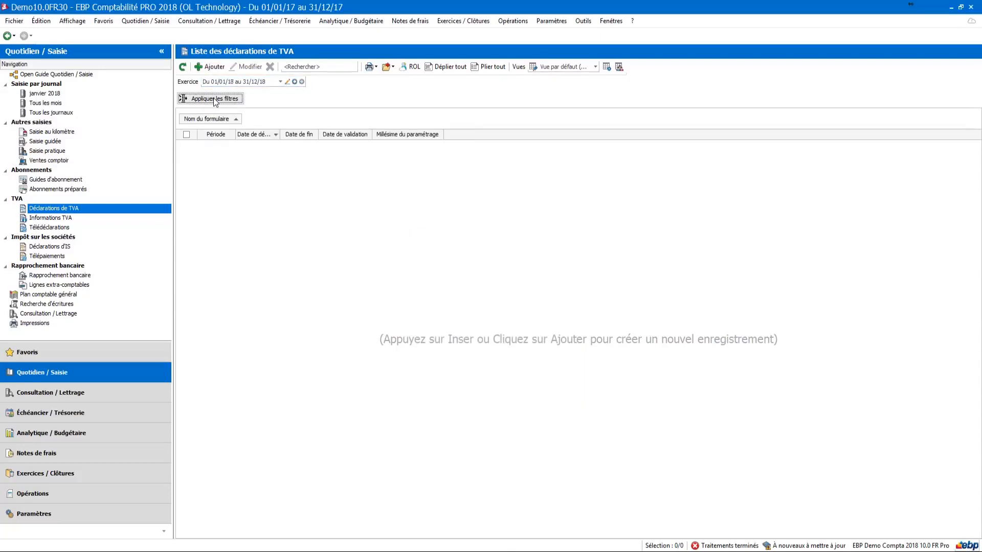
left_click(210, 67)
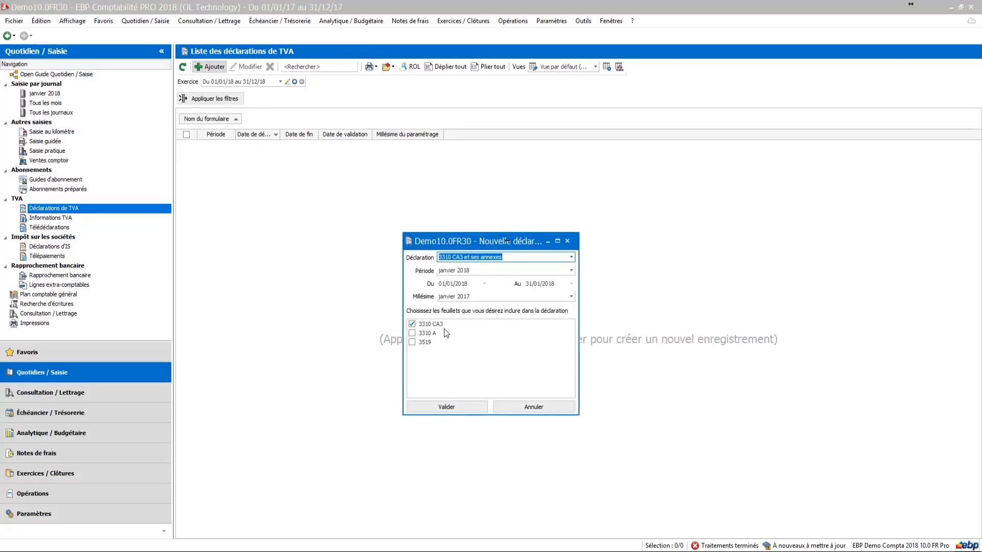
left_click(462, 406)
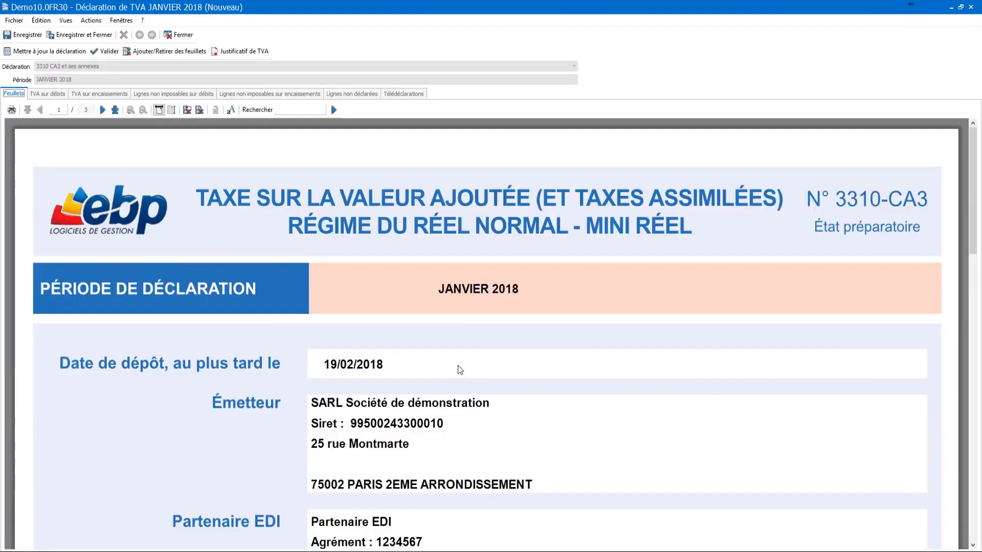
left_click(102, 110)
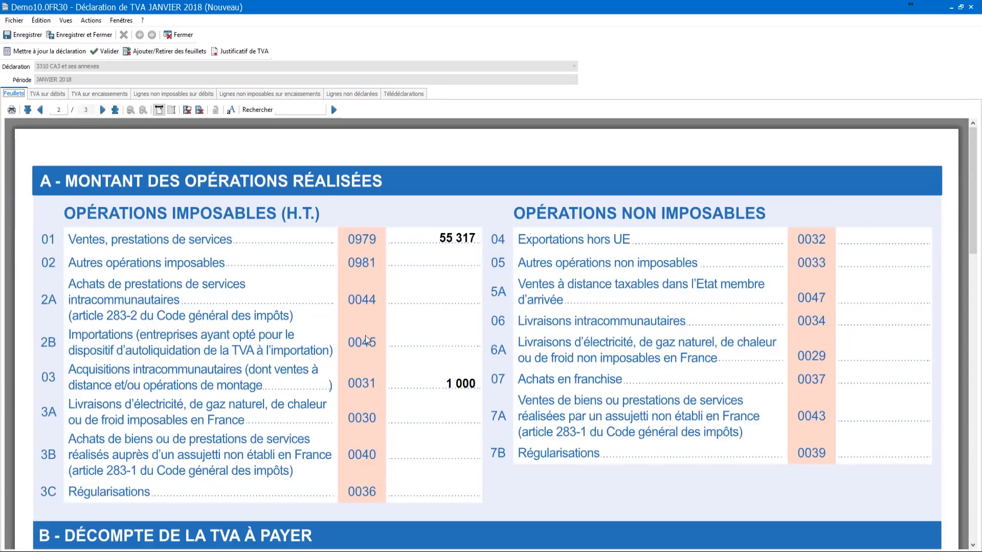
Step: Examine the January 2018 declaration's VAT lines on debits and on receipts, and return to its form pages
left_click(447, 257)
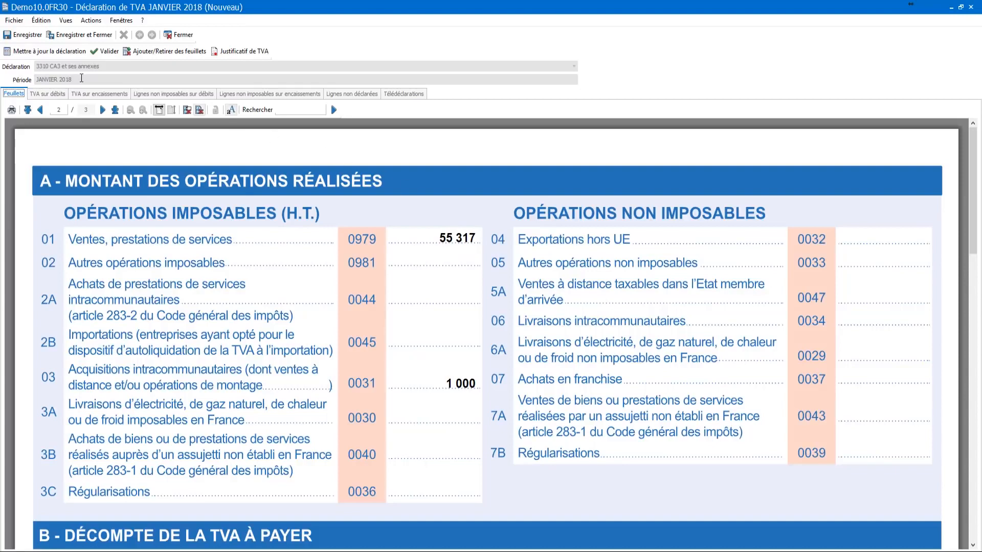
left_click(56, 95)
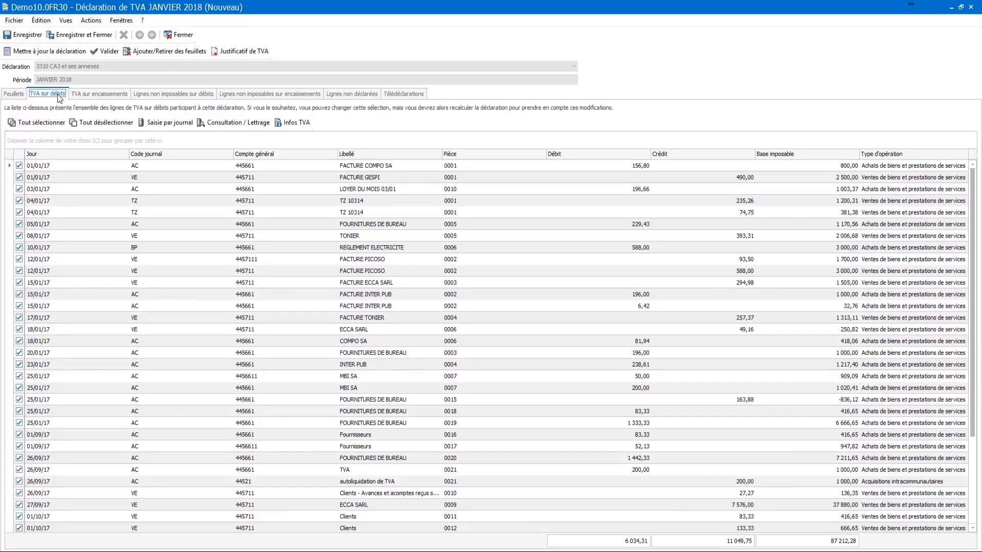
left_click(81, 95)
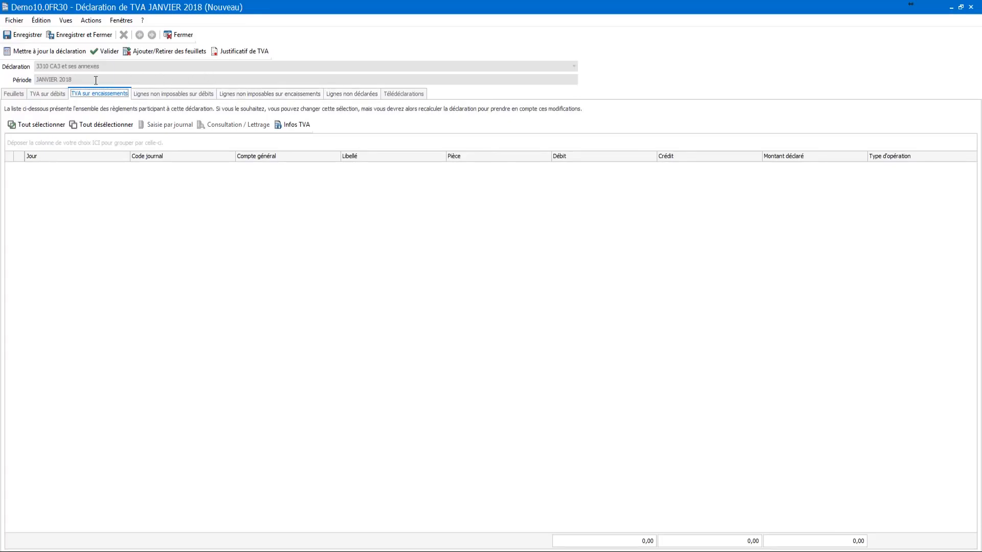
left_click(13, 94)
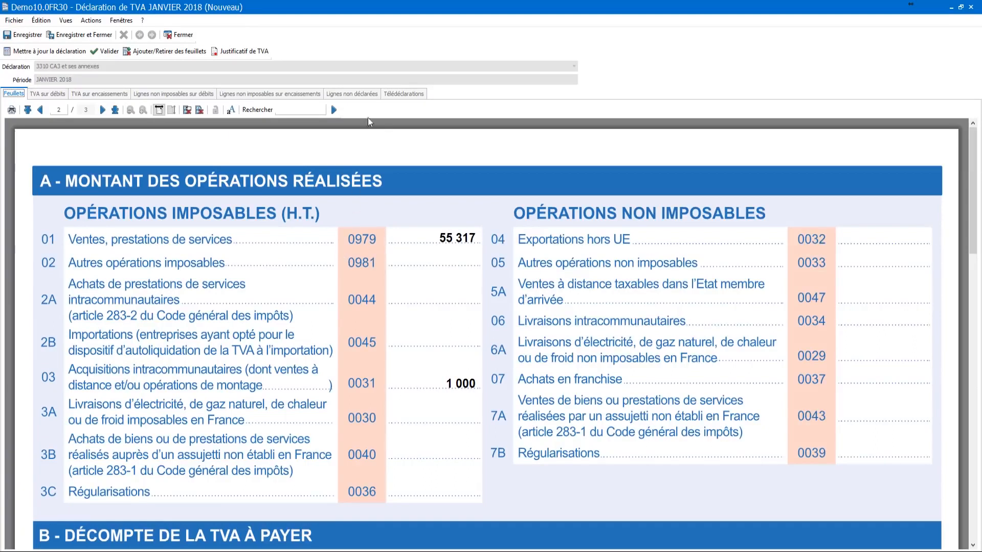
Step: Try to add an electronic filing for the January 2018 declaration, cancel the EDI generation, and close the declaration without saving
left_click(408, 95)
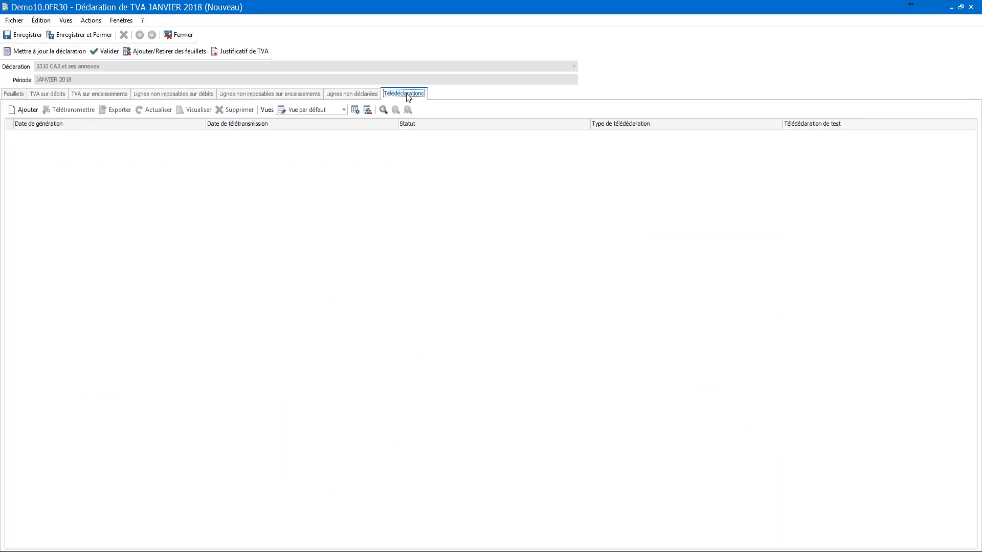
left_click(28, 110)
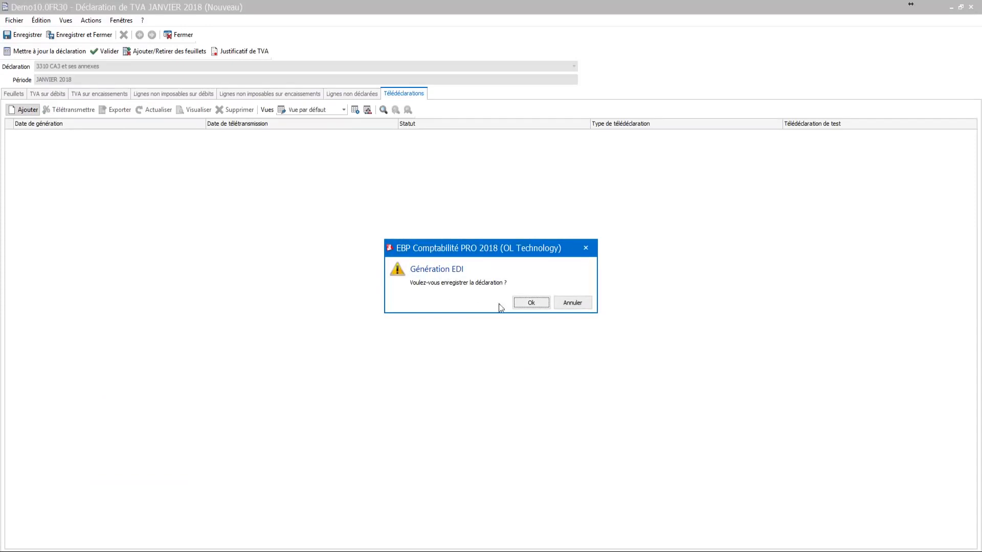
left_click(574, 304)
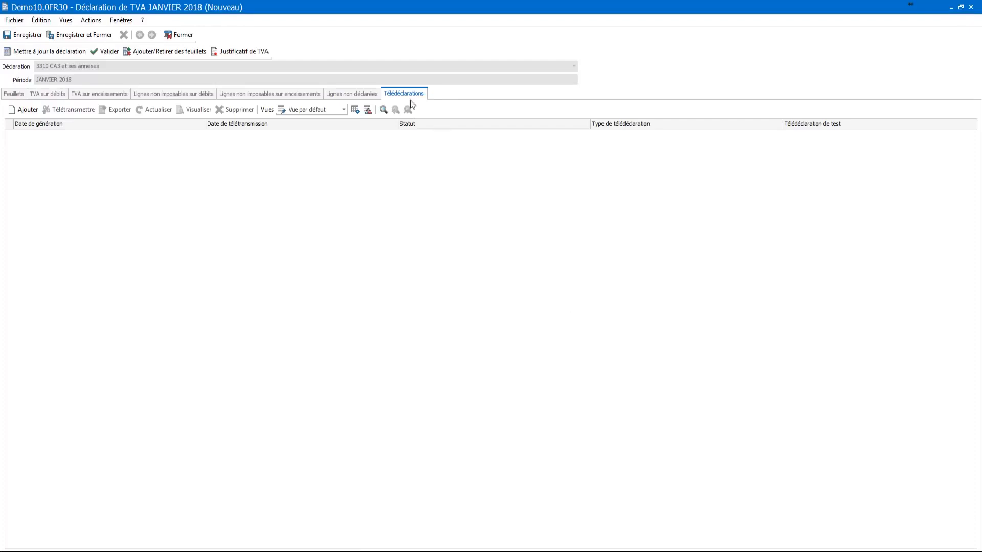
left_click(184, 36)
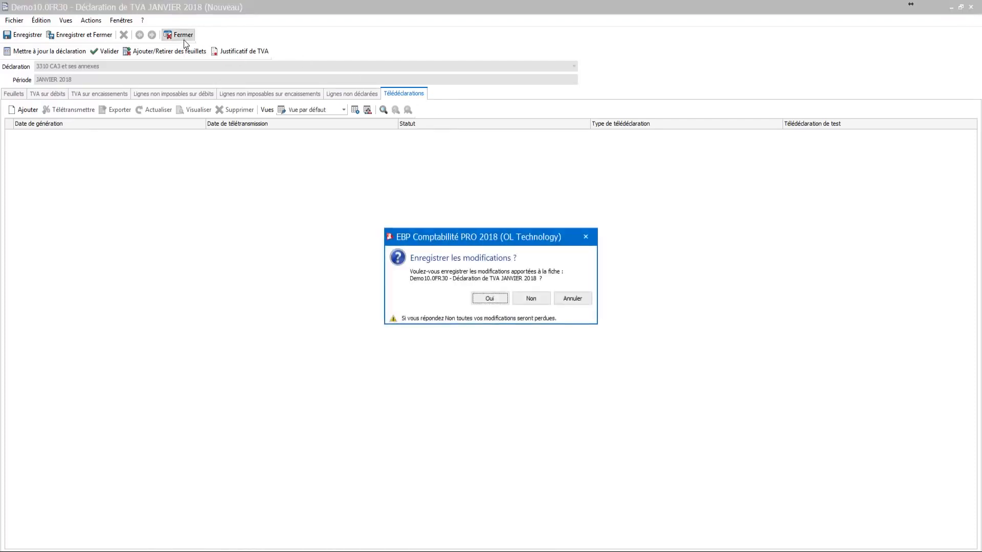
left_click(527, 300)
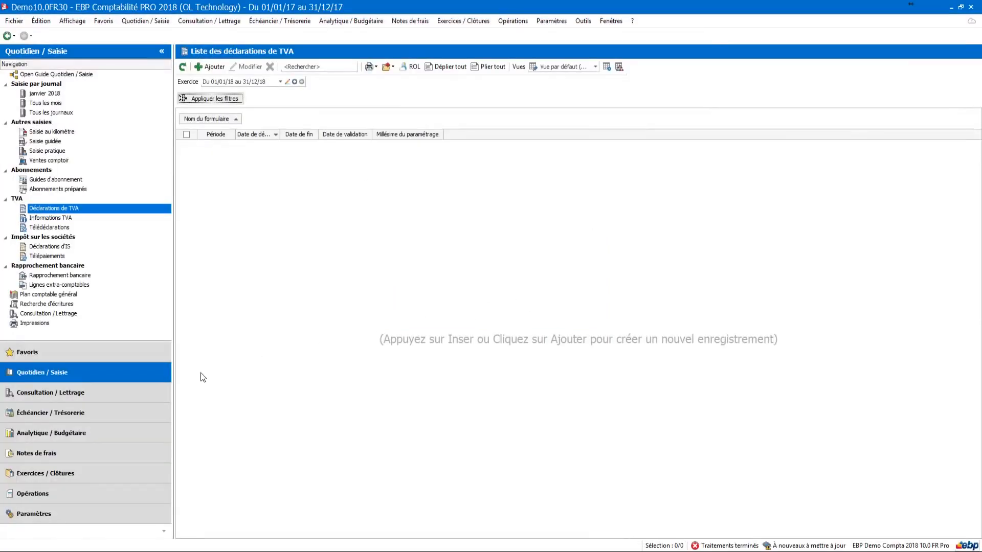
Step: Open the account consultation and lettering window and look through the list of active general accounts
left_click(109, 392)
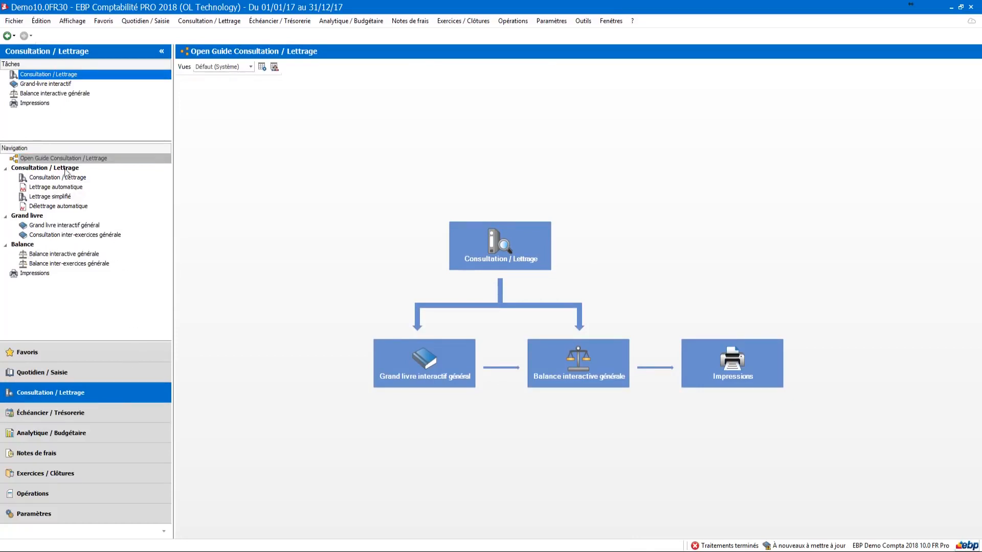
left_click(65, 178)
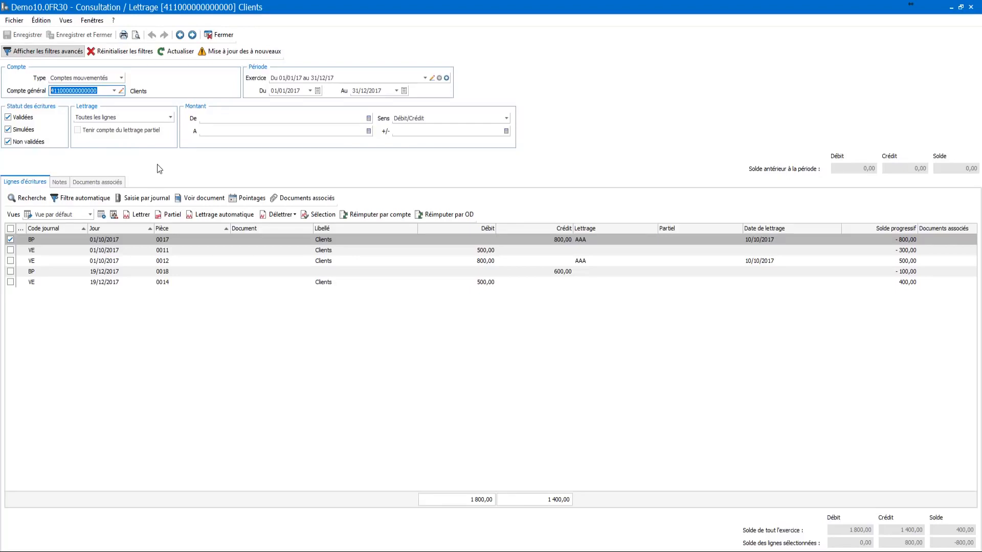
left_click(114, 91)
scroll(156, 137, "down", 1)
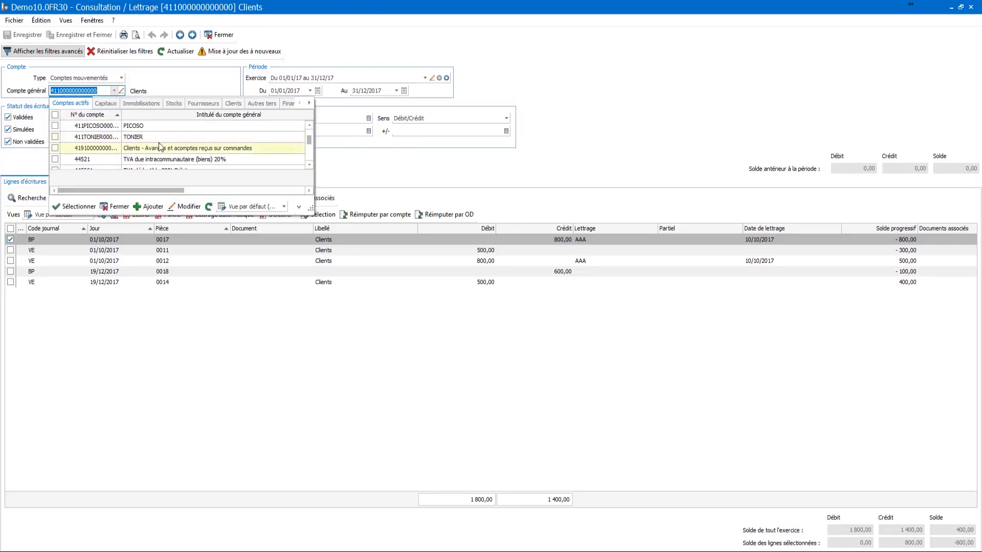
scroll(157, 137, "down", 1)
scroll(157, 136, "up", 4)
scroll(156, 136, "down", 1)
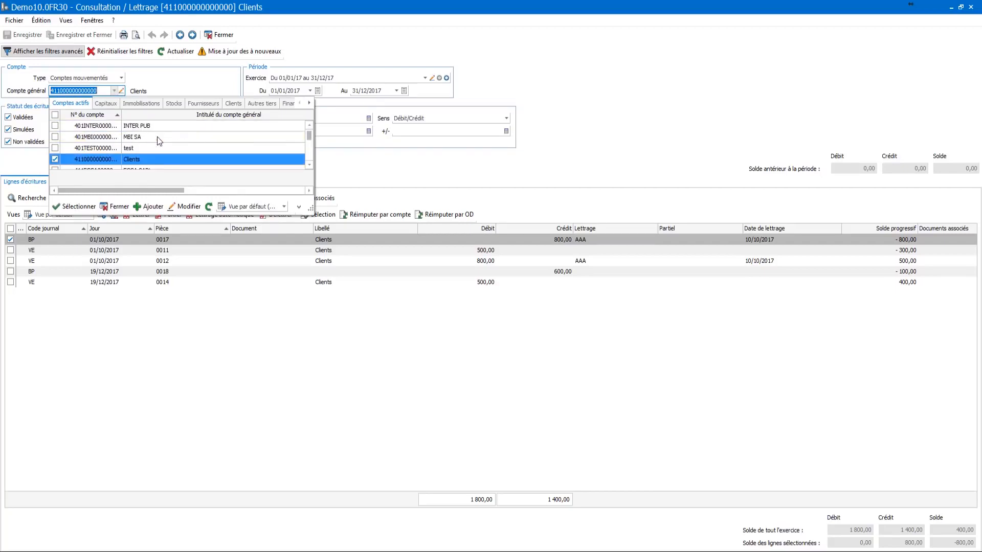
Step: Display the entries of customer account 411DEMO00000000 for fiscal year 01/01/18 to 31/12/18
left_click(84, 91)
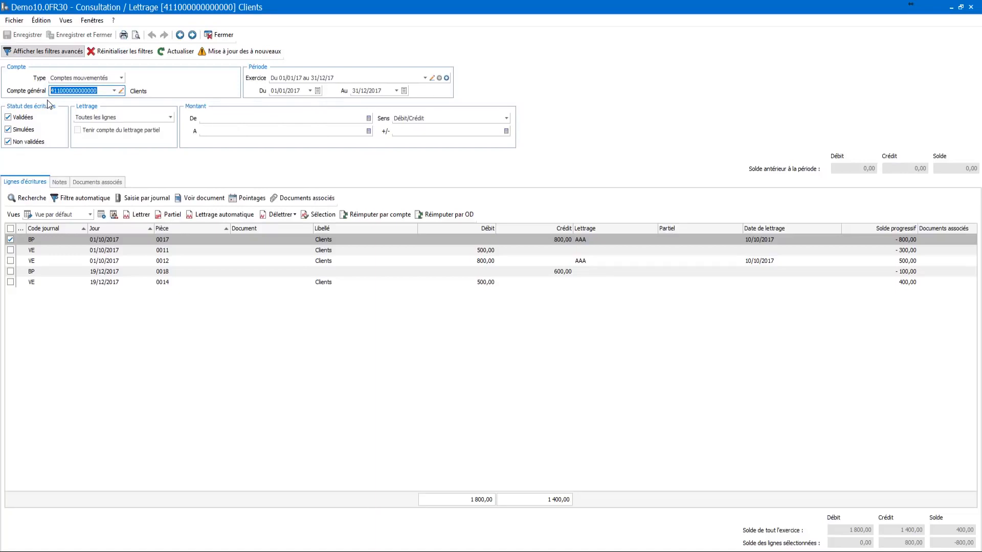
type("demo")
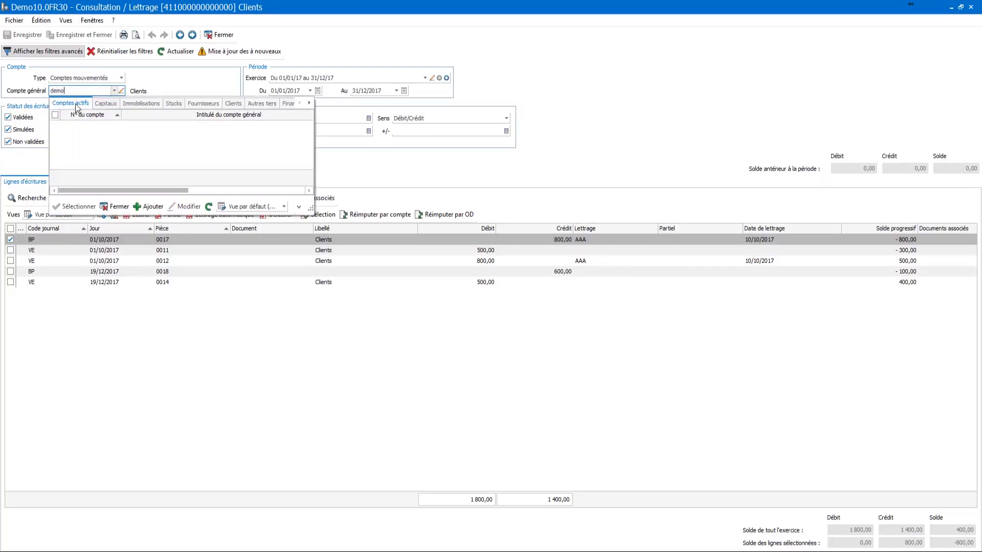
left_click(233, 103)
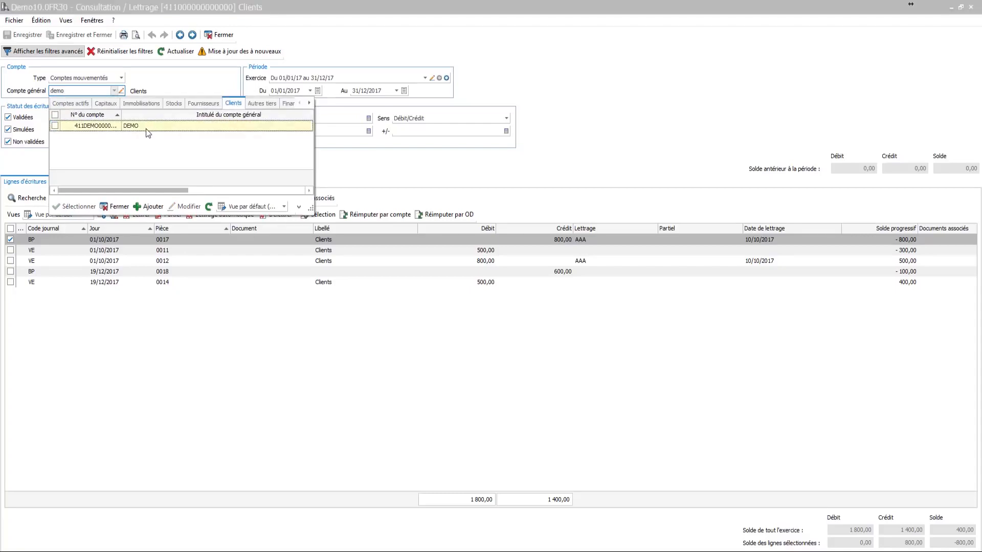
left_click(146, 127)
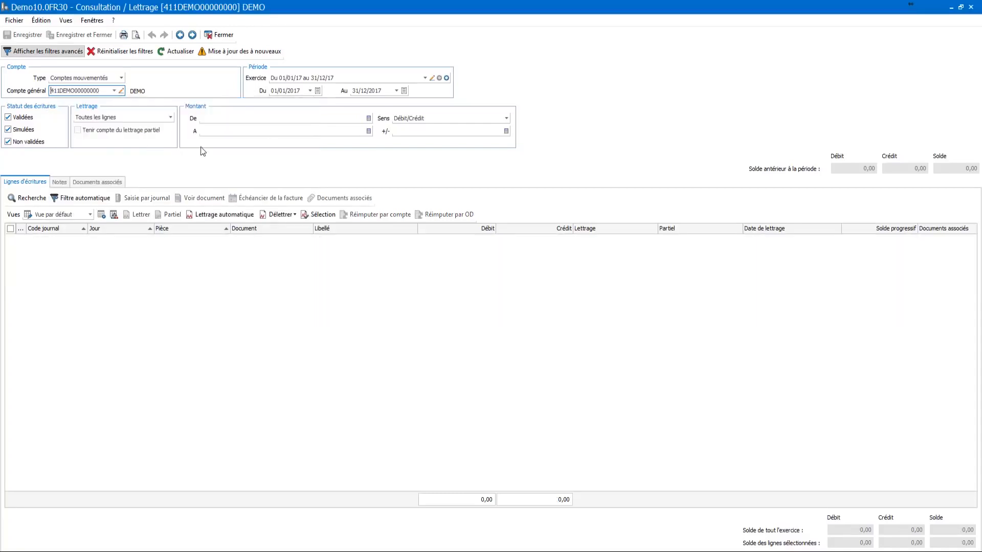
left_click(425, 78)
left_click(326, 111)
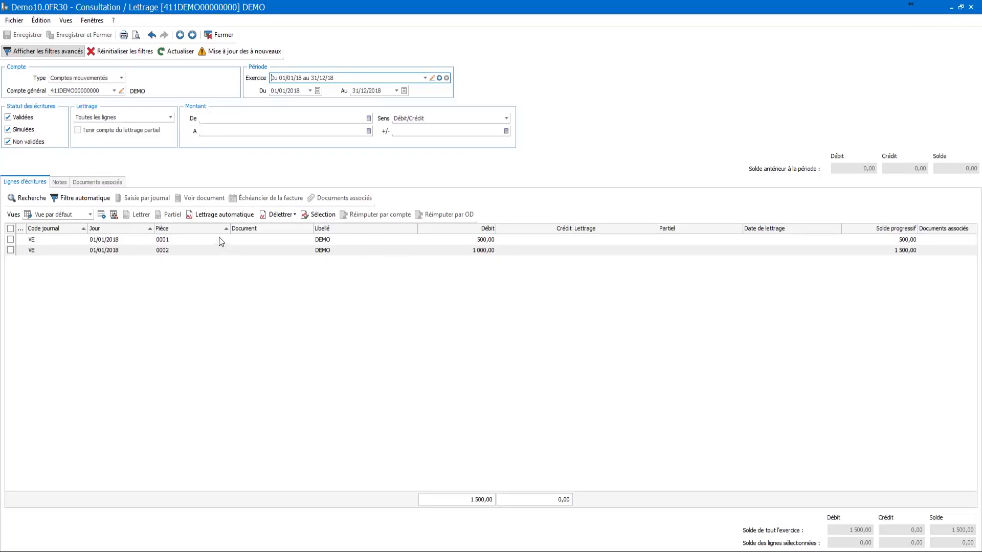
Step: Examine the next full and partial lettering codes in the DEMO account's settings, and close the account record
left_click(121, 92)
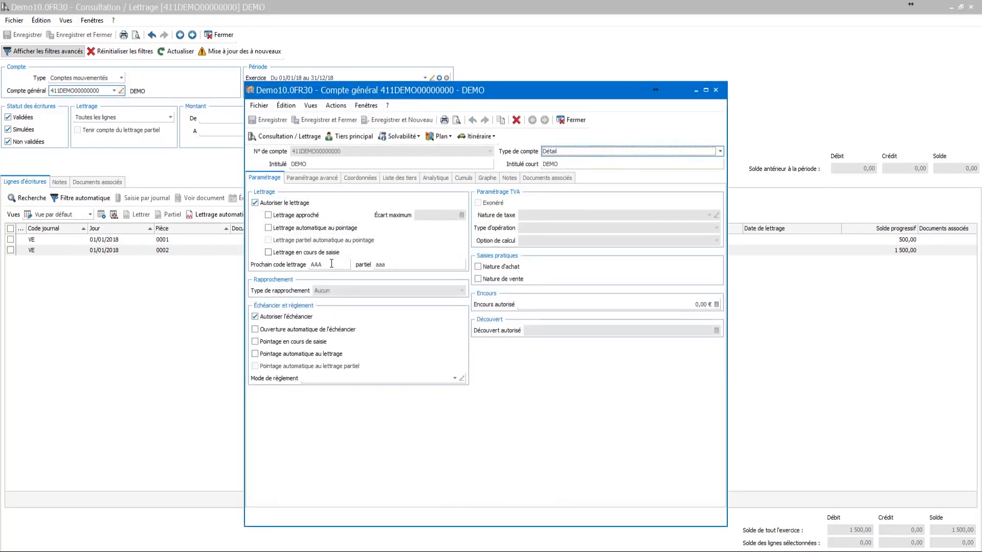
left_click(312, 264)
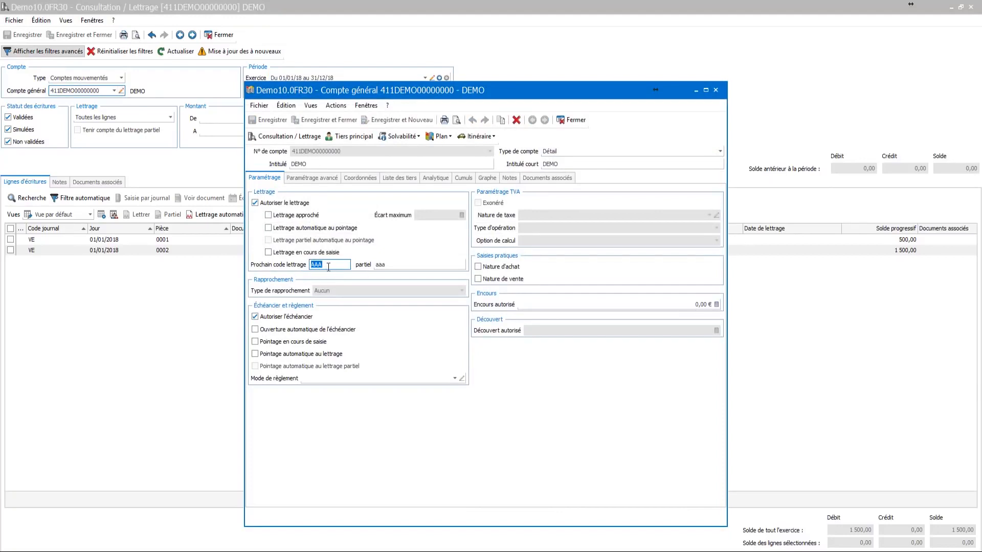
left_click(329, 267)
left_click_drag(397, 267, 368, 267)
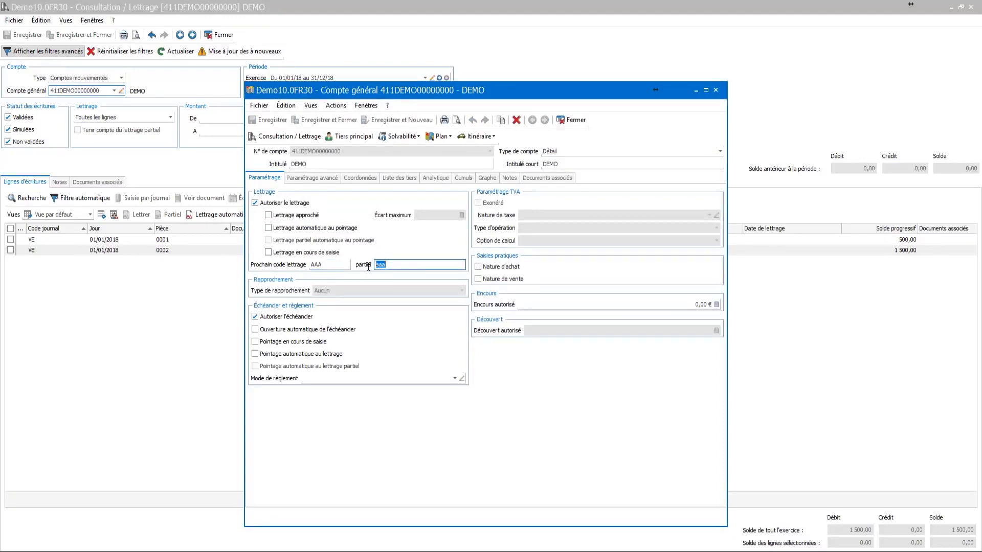
left_click(572, 121)
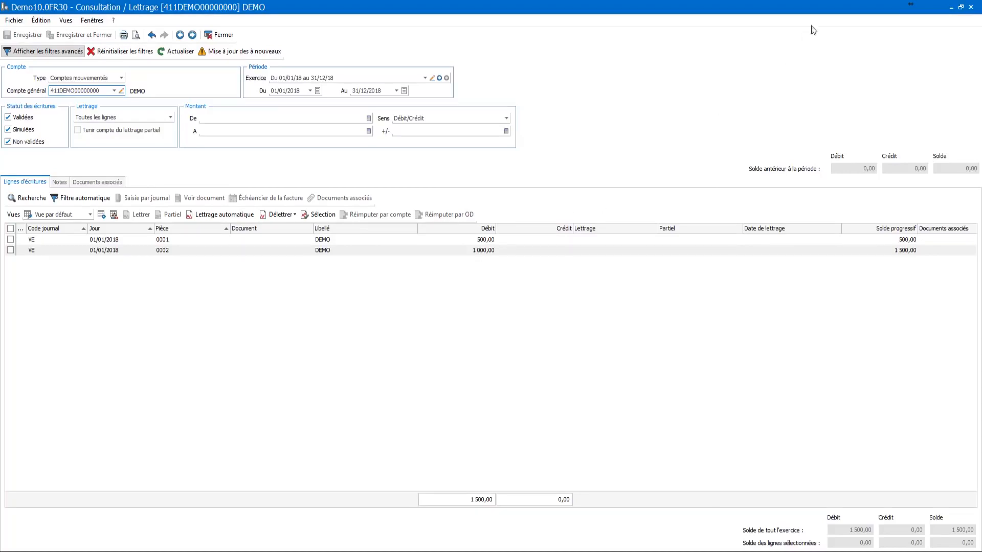
Step: Minimise the consultation window and filter the customers' unsettled due items in the interactive schedule up to 31/12/2018
left_click(949, 8)
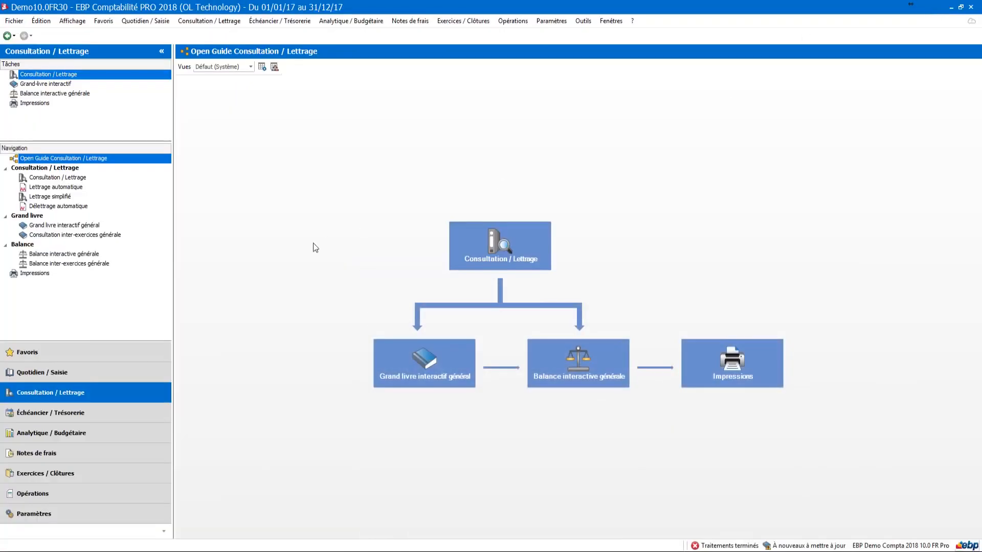
left_click(70, 418)
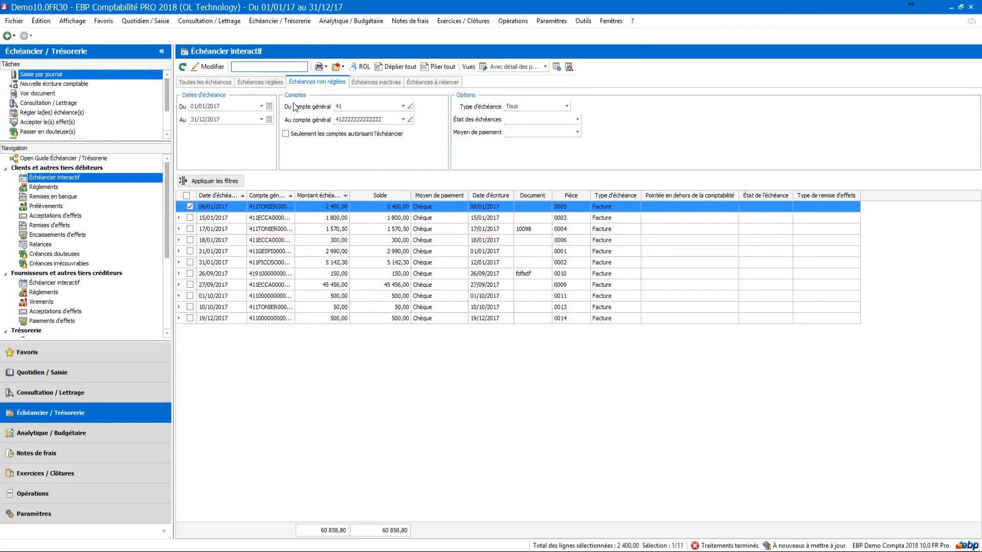
left_click(265, 106)
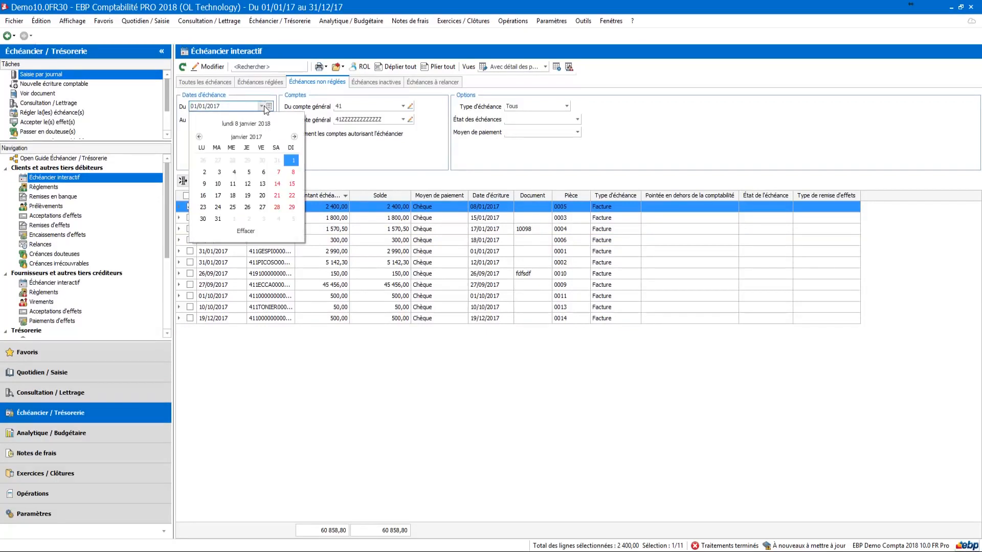
left_click(264, 107)
left_click(244, 116)
key("BackSpace")
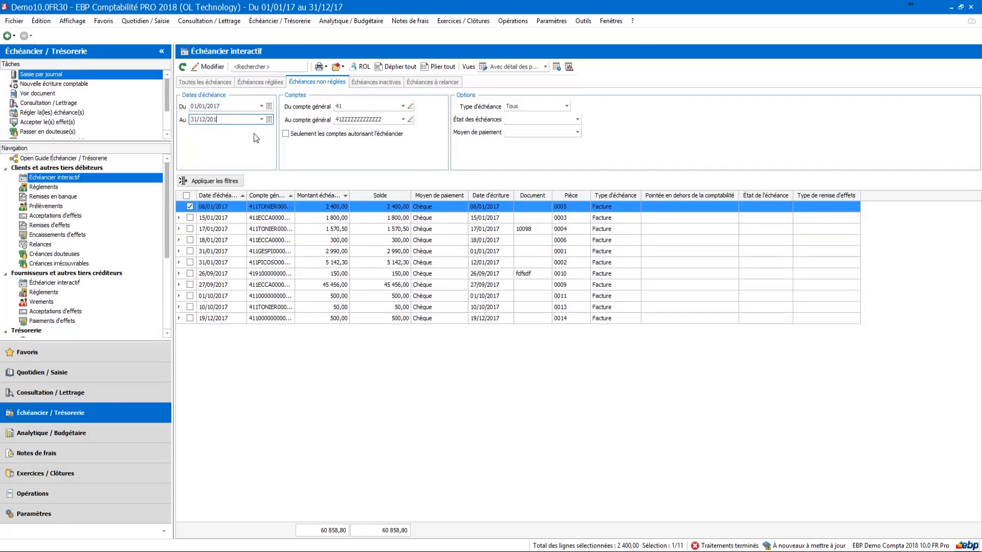
type("8")
key("Tab")
left_click(220, 181)
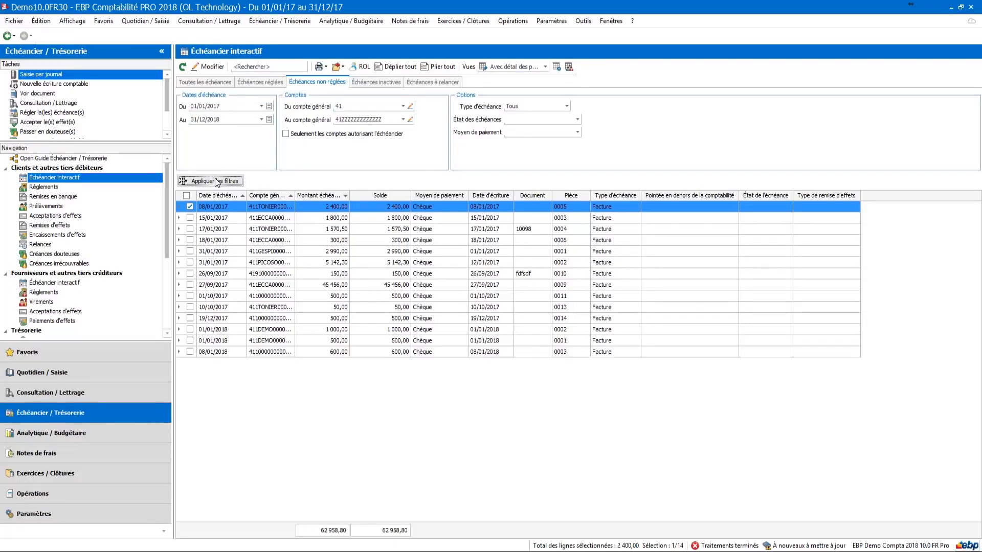
Step: Settle the DEMO account's due item for piece 0002 with a 1 000,00 cheque payment in journal BP, and save and close the settlement
left_click(282, 330)
right_click(282, 332)
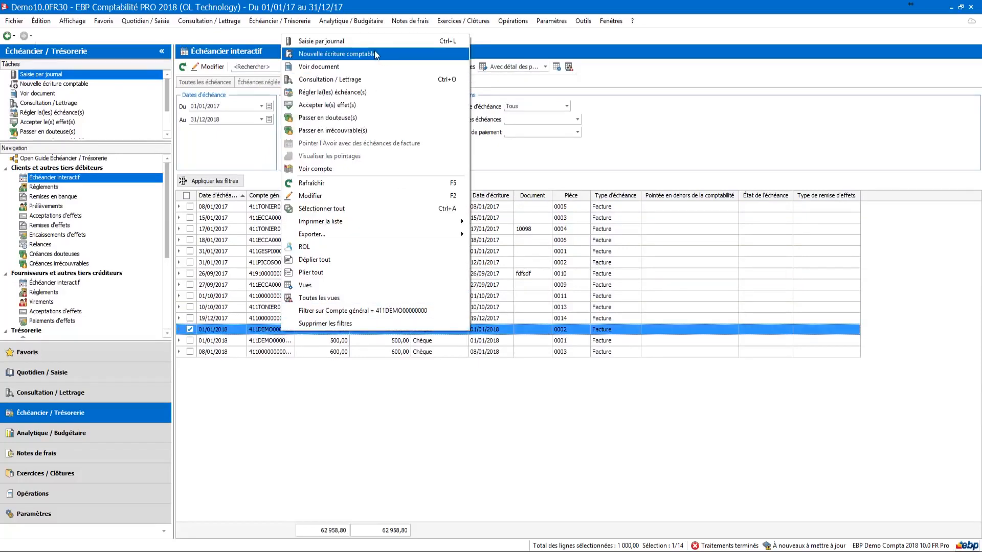
left_click(366, 91)
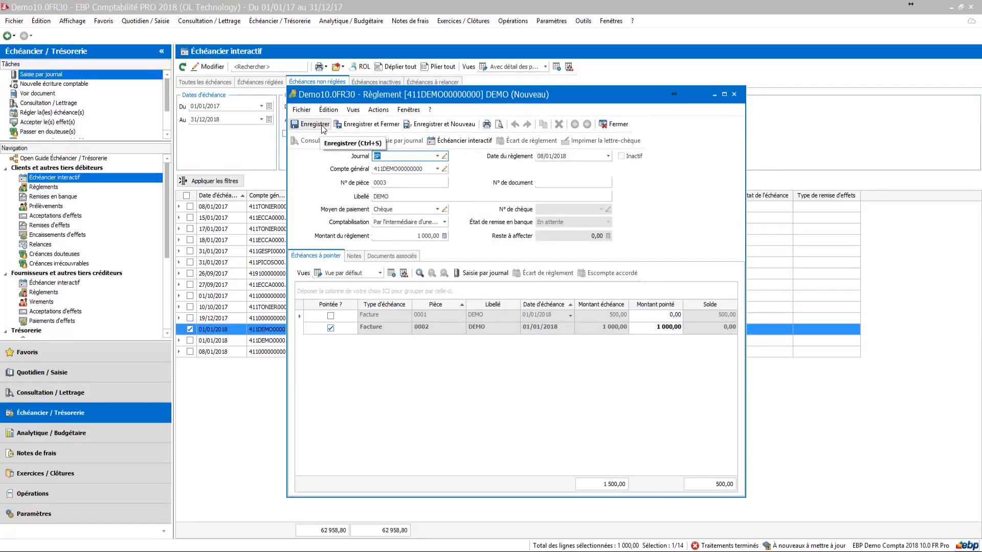
left_click(321, 125)
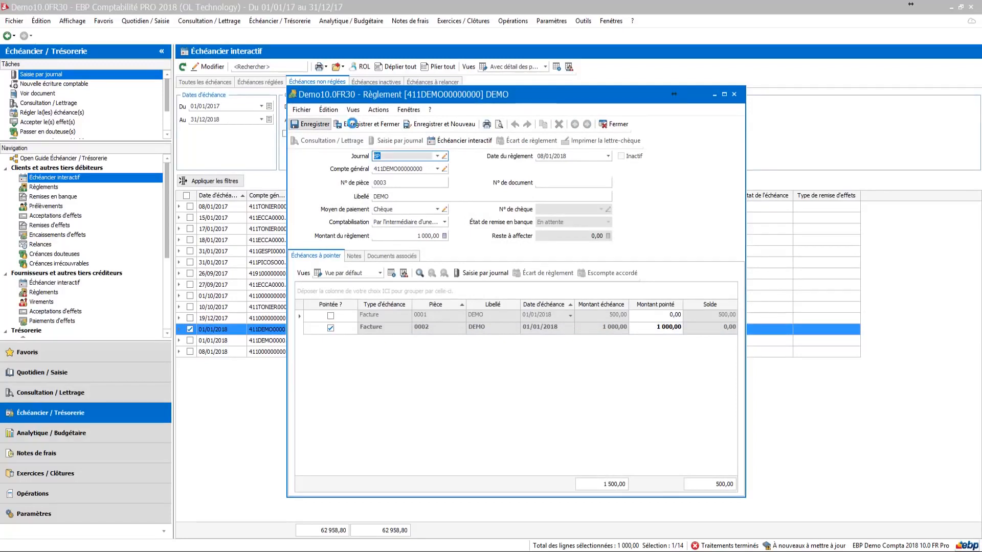
left_click(615, 124)
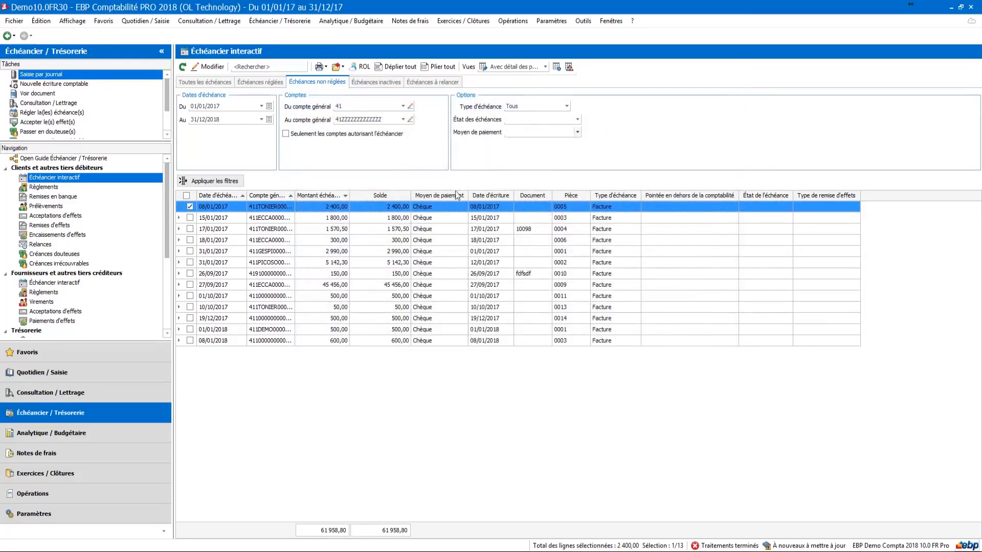
Step: Return to the DEMO account consultation, letter pieces 0002 and 0003 with code AAA dated 08/01/2018, and save the changes
mouse_move(726, 546)
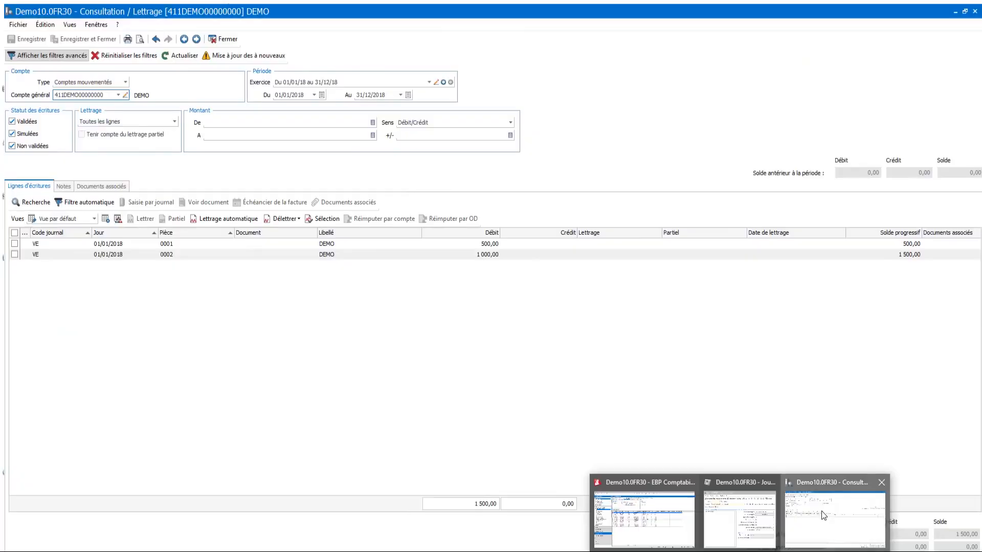
left_click(822, 511)
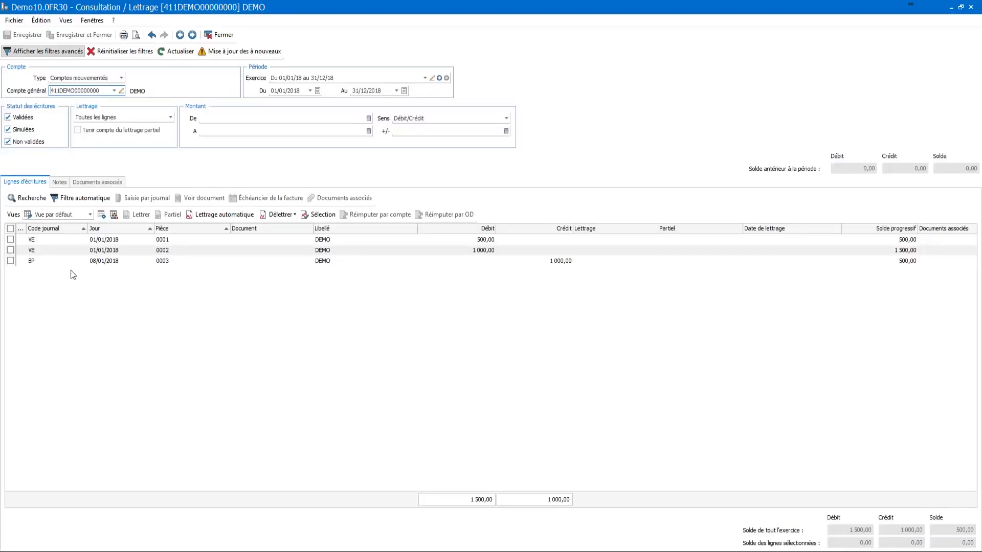
left_click(11, 260)
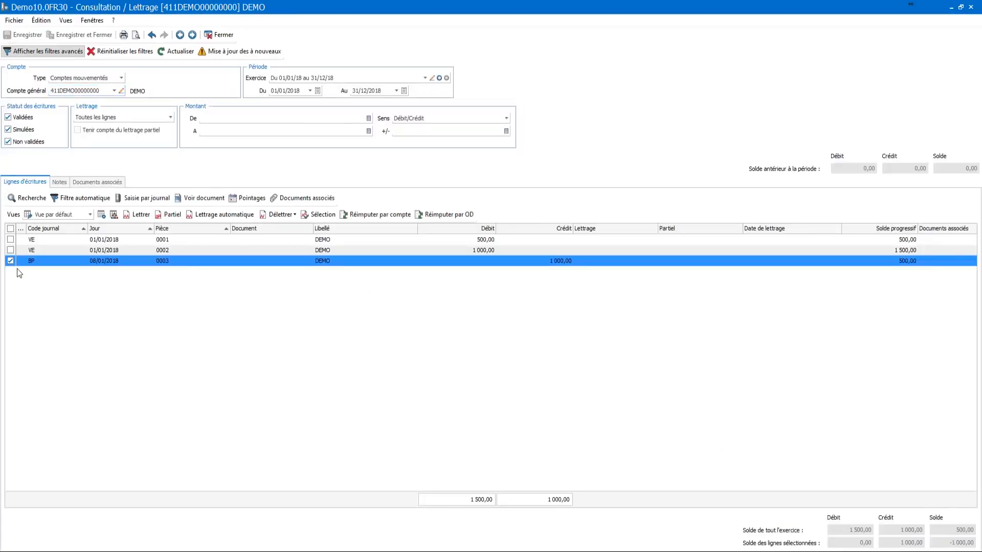
left_click(10, 250)
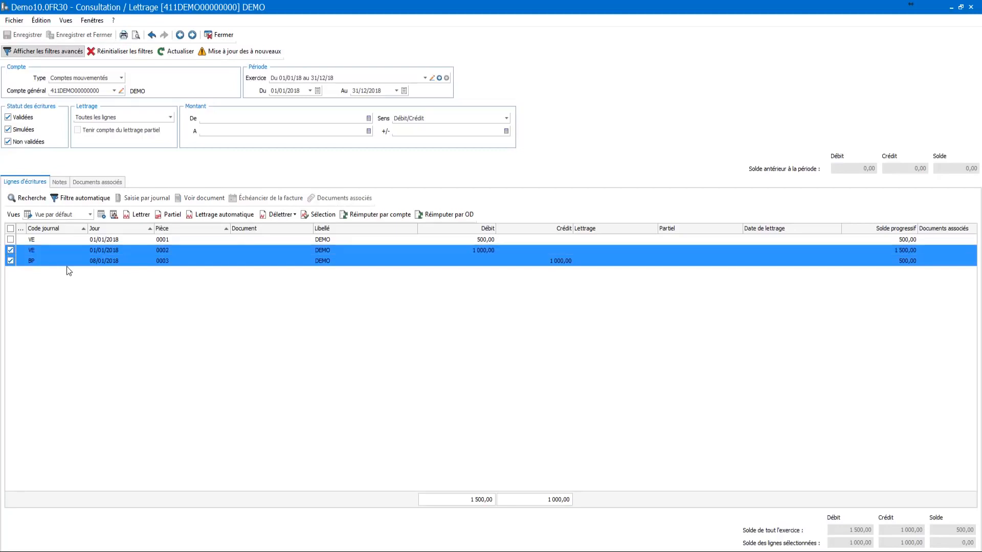
left_click(142, 216)
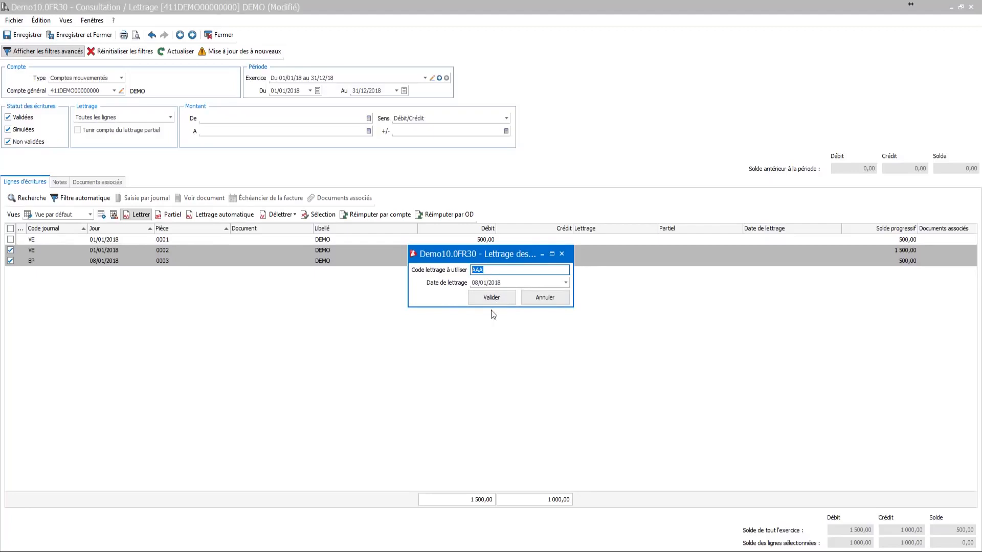
left_click(499, 299)
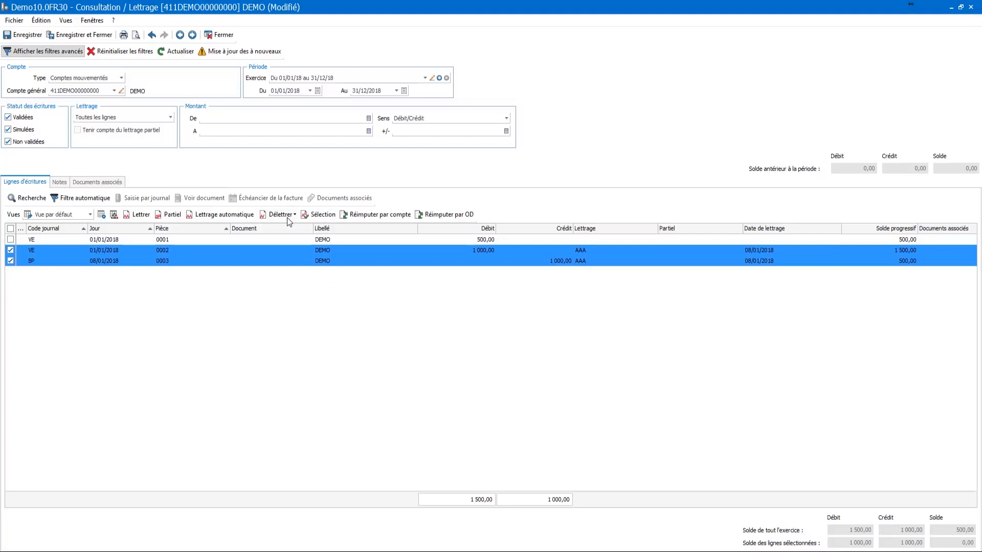
left_click(238, 218)
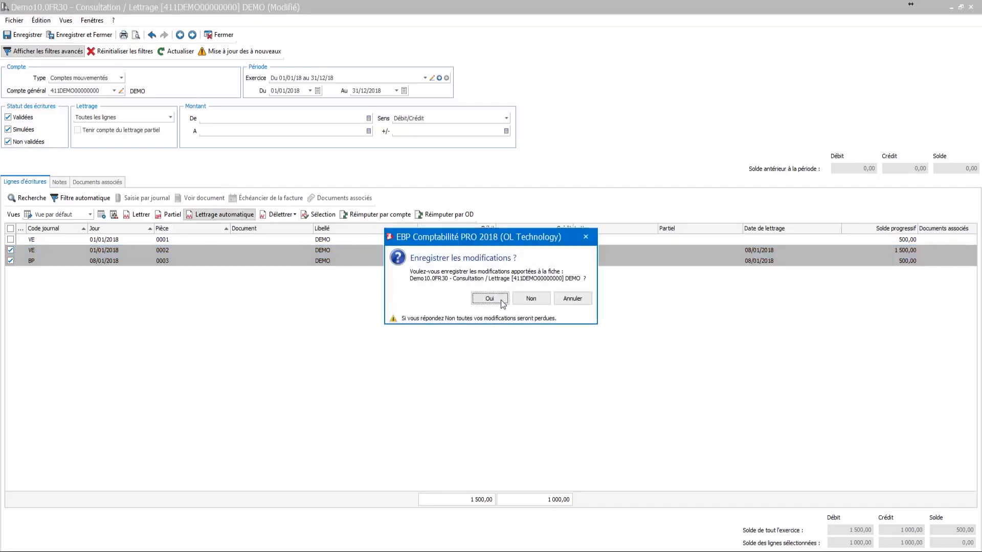
left_click(502, 302)
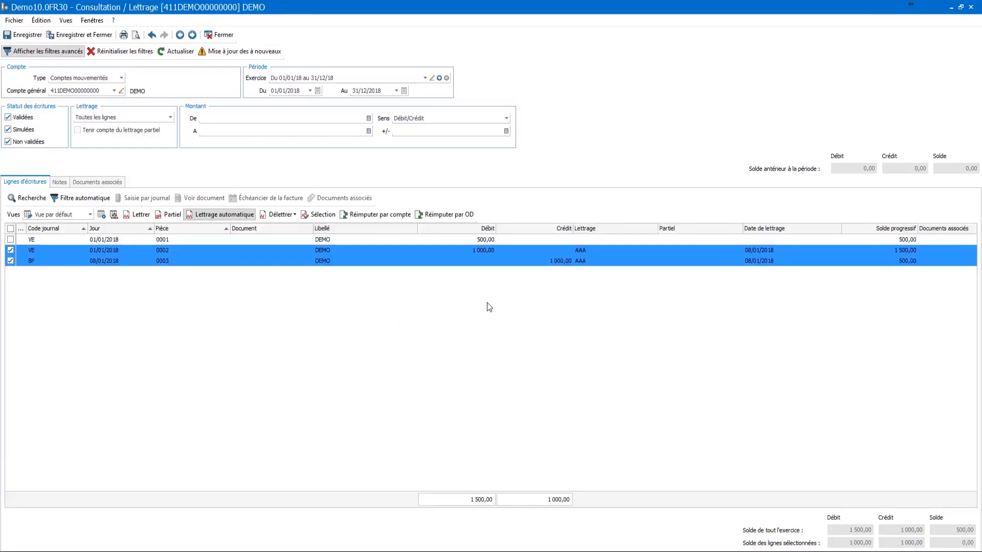
Step: Examine the available methods for automatic lettering, close the dialog without starting it, and close the account consultation
left_click(253, 210)
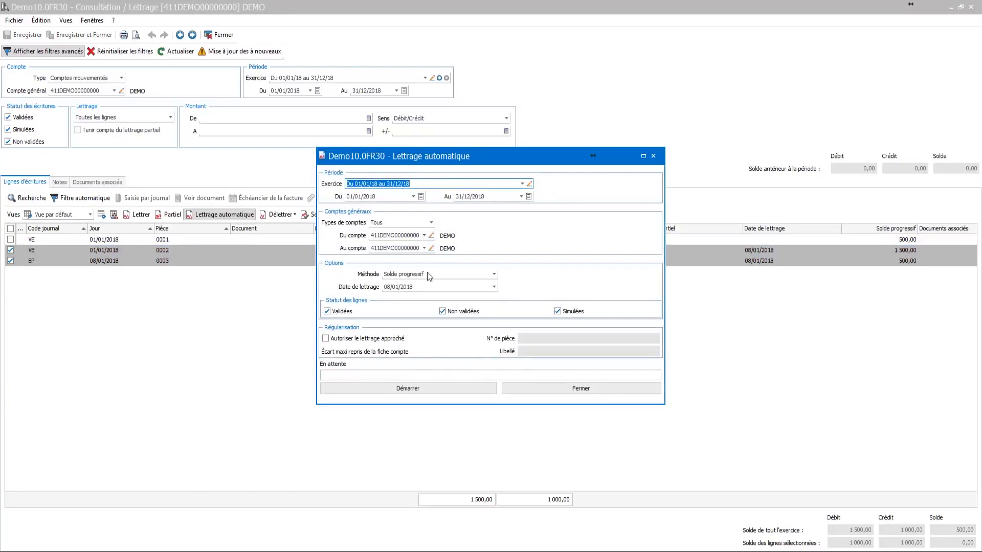
left_click(440, 275)
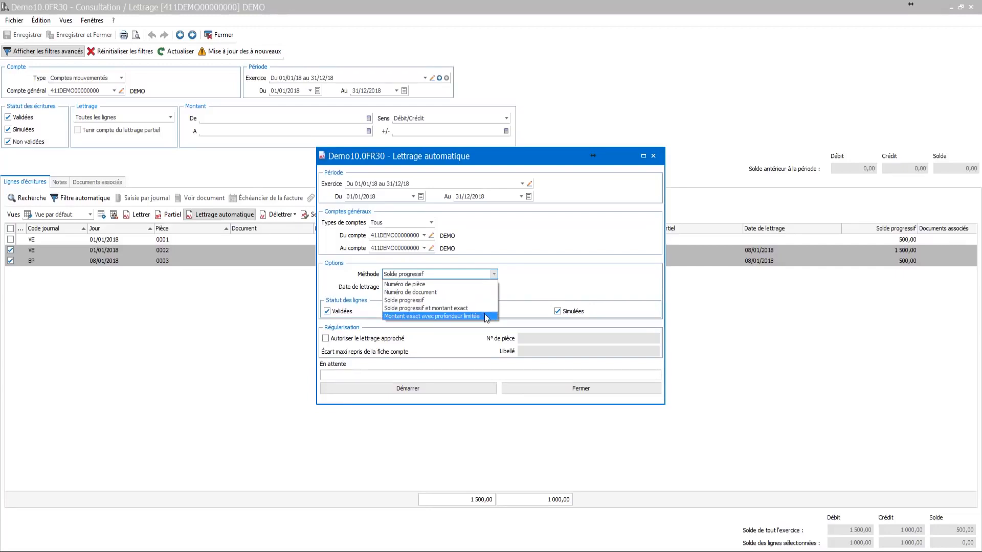
left_click(535, 289)
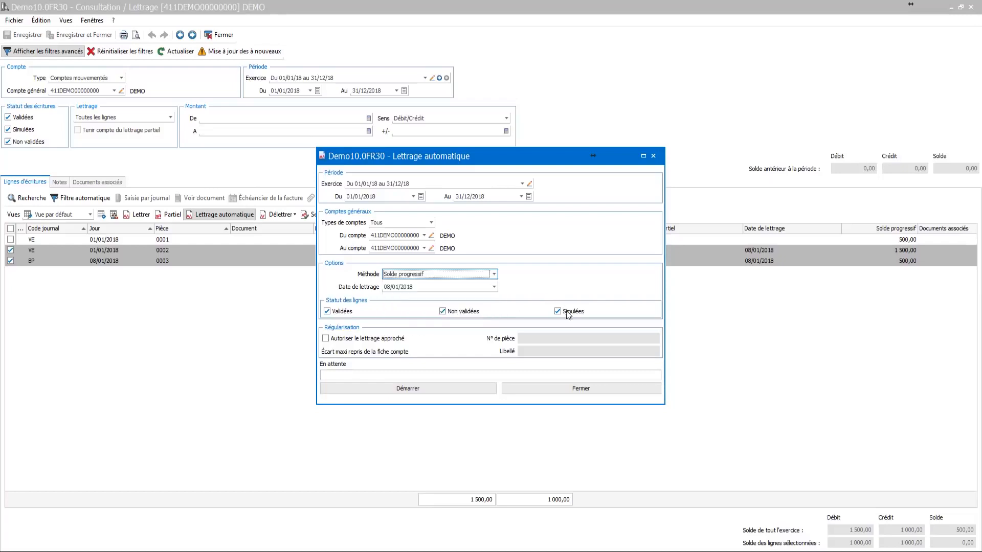
left_click(577, 389)
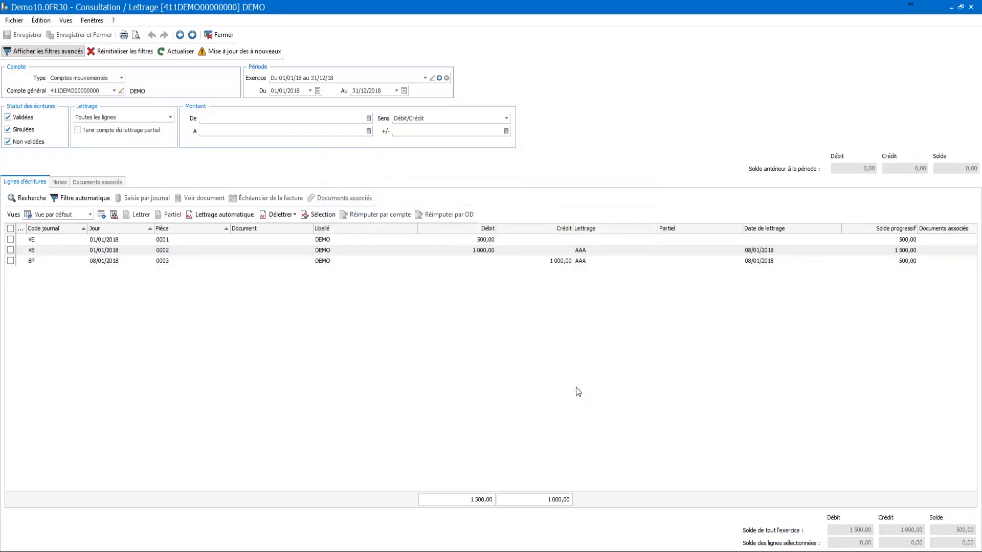
left_click(215, 35)
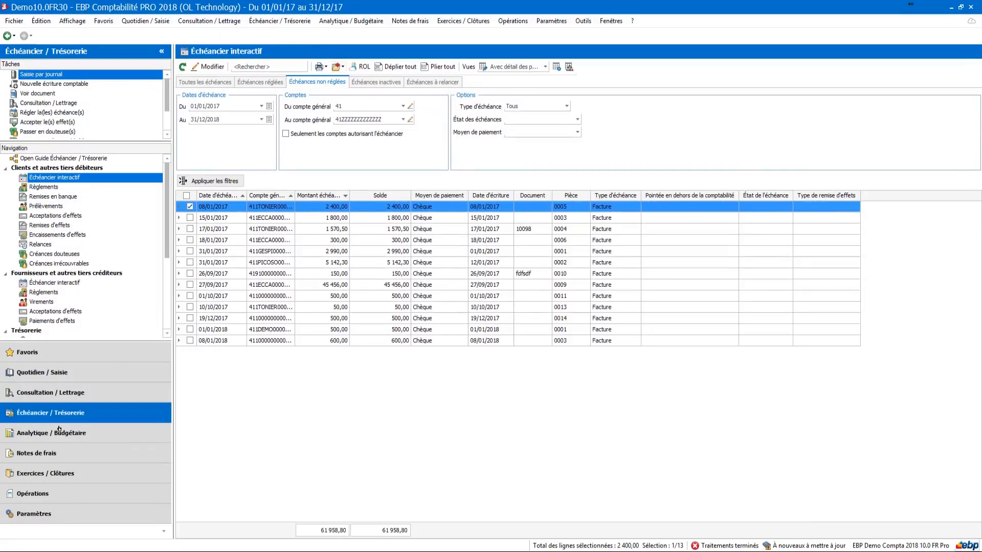
Step: Examine the interactive general ledger, the interactive general balance, and the inter-year balance and account consultation
left_click(53, 394)
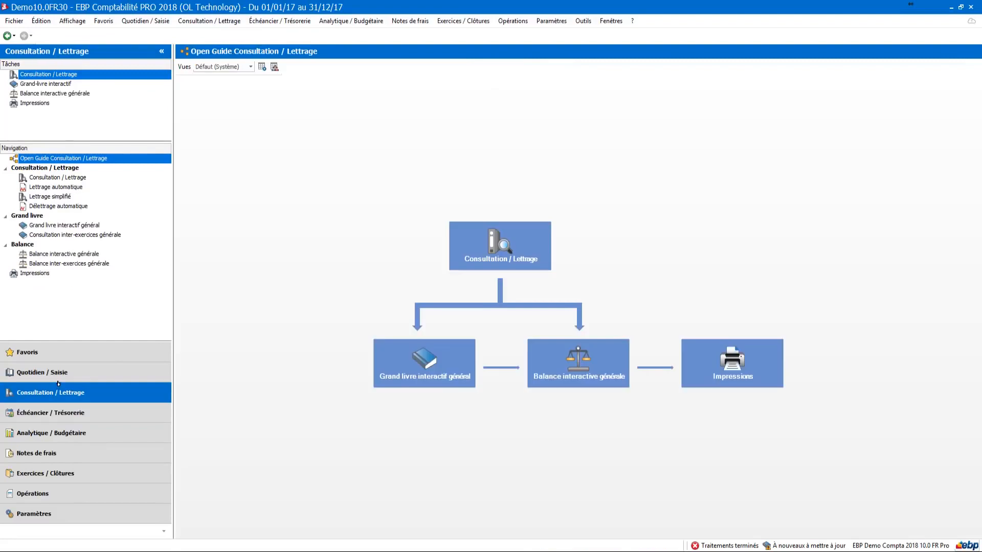
left_click(70, 226)
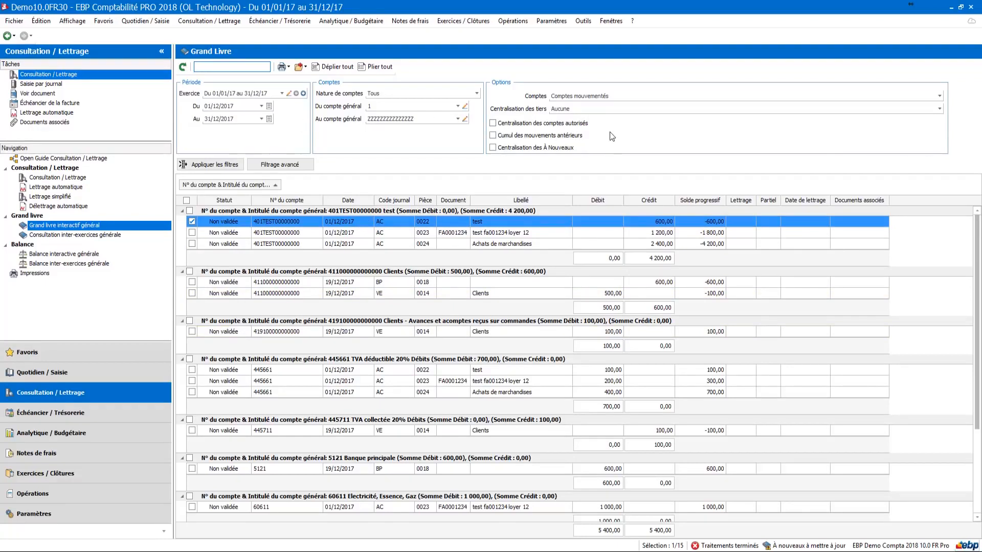
left_click(318, 259)
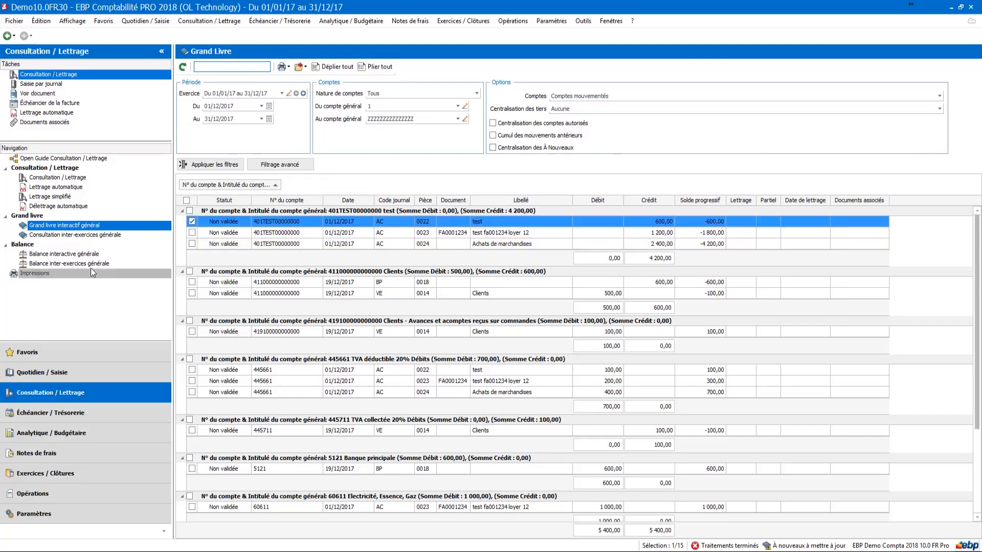
left_click(82, 254)
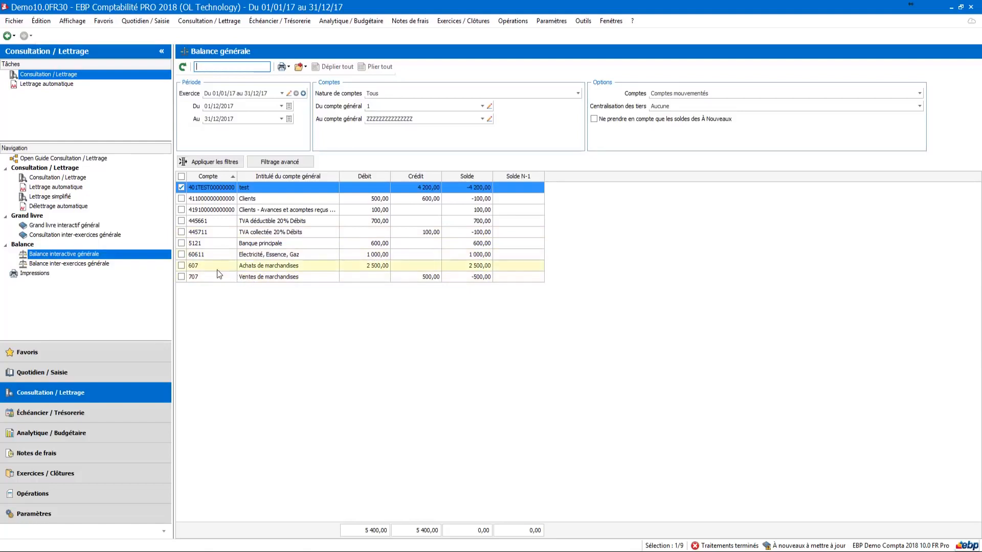
left_click(98, 265)
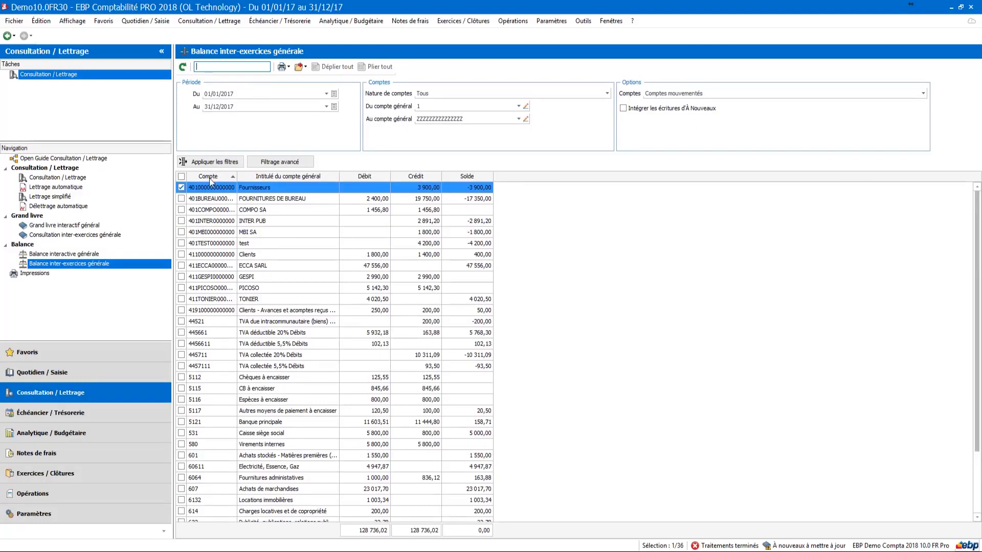
left_click(112, 235)
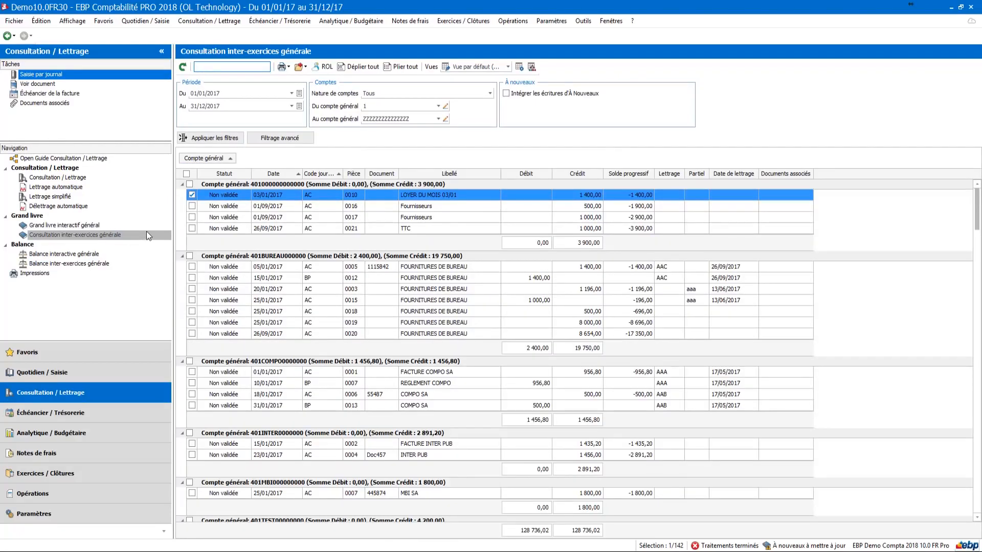
left_click(146, 232)
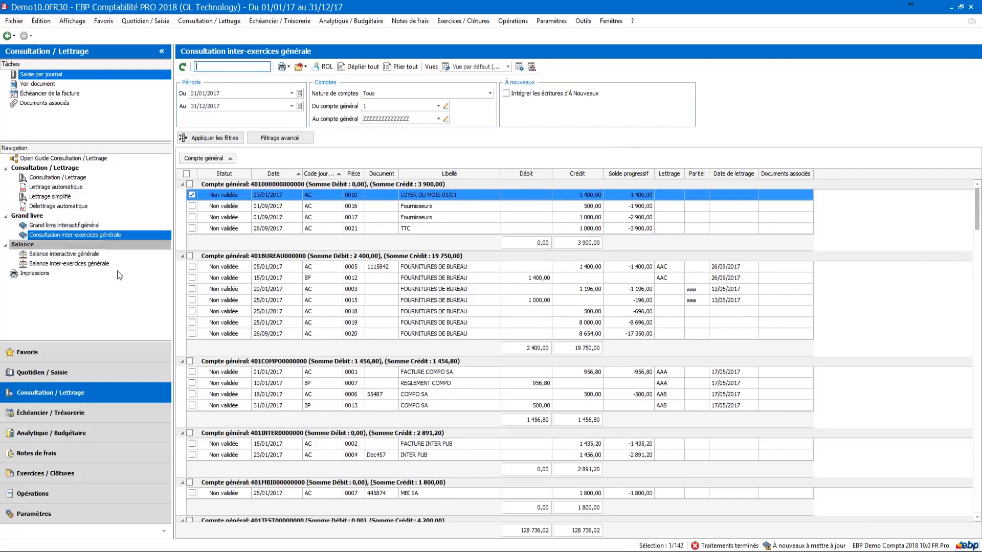
Step: Examine how the analytical items are distributed in the AFFAIRES analytical plan, and close its record
left_click(94, 436)
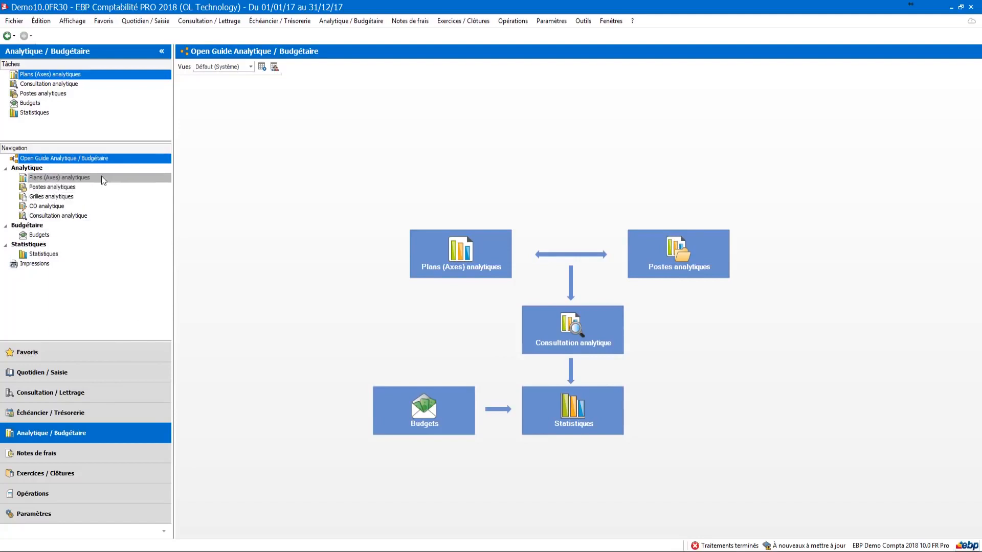
left_click(69, 176)
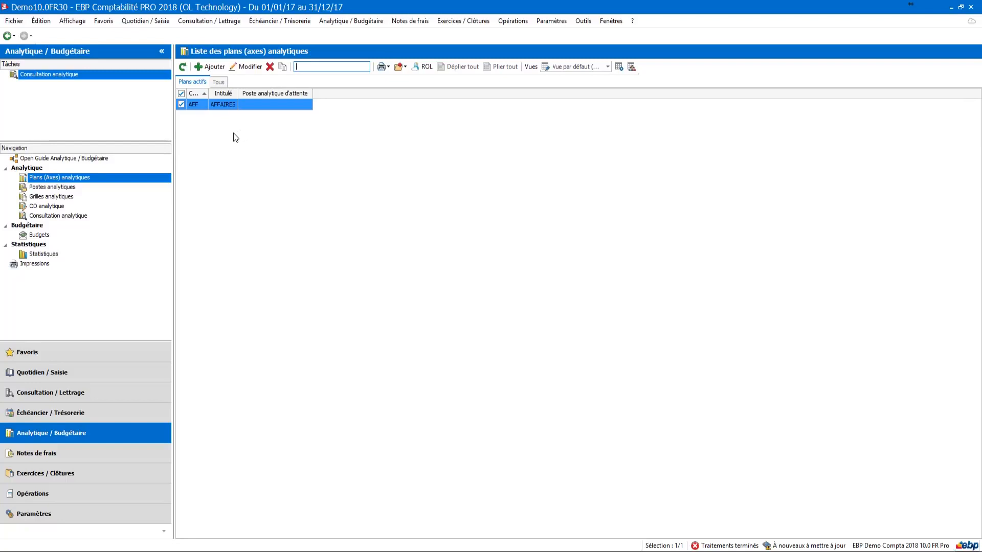
left_click(217, 107)
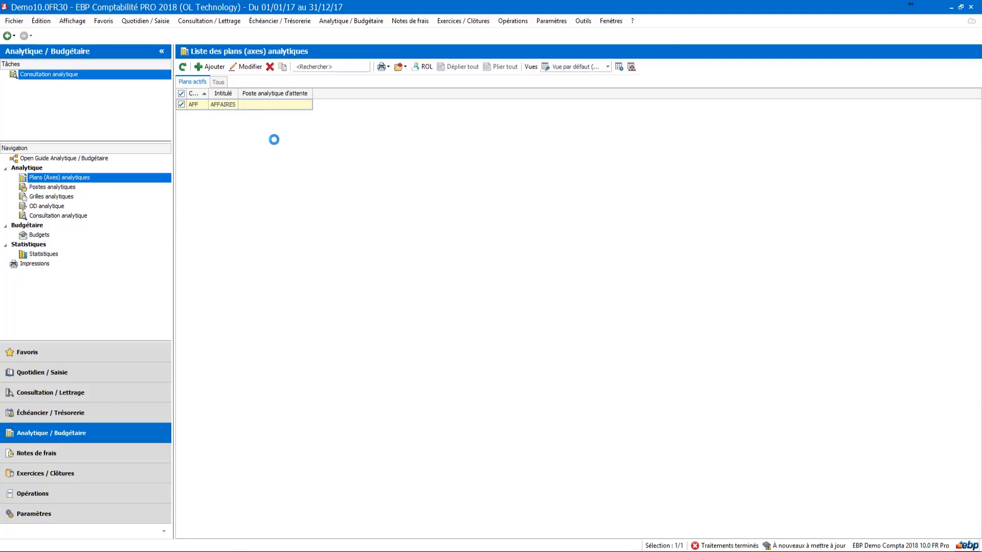
left_click_drag(266, 52, 454, 88)
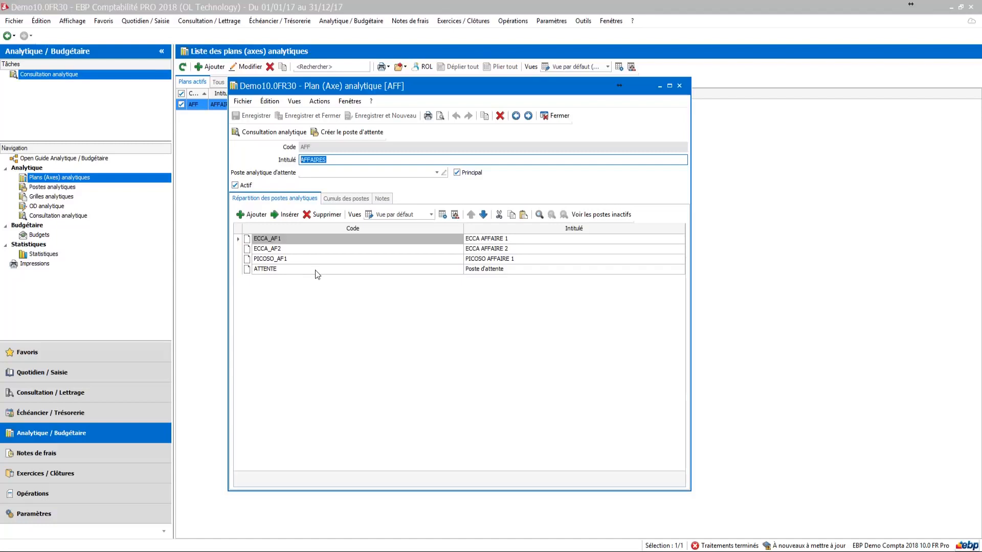
left_click(557, 115)
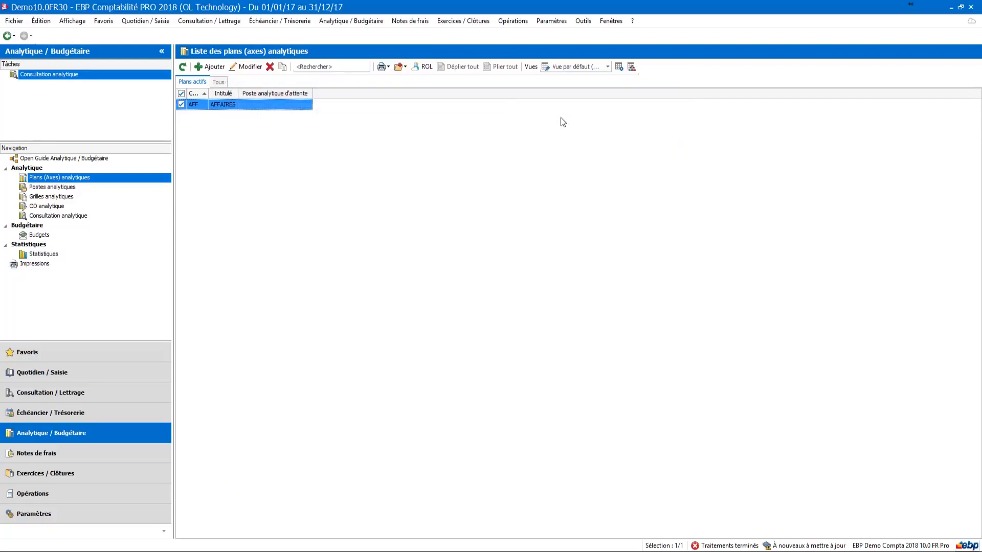
Step: Examine the analytical item percentages in the analytical grid GAF1, and close its record
left_click(77, 197)
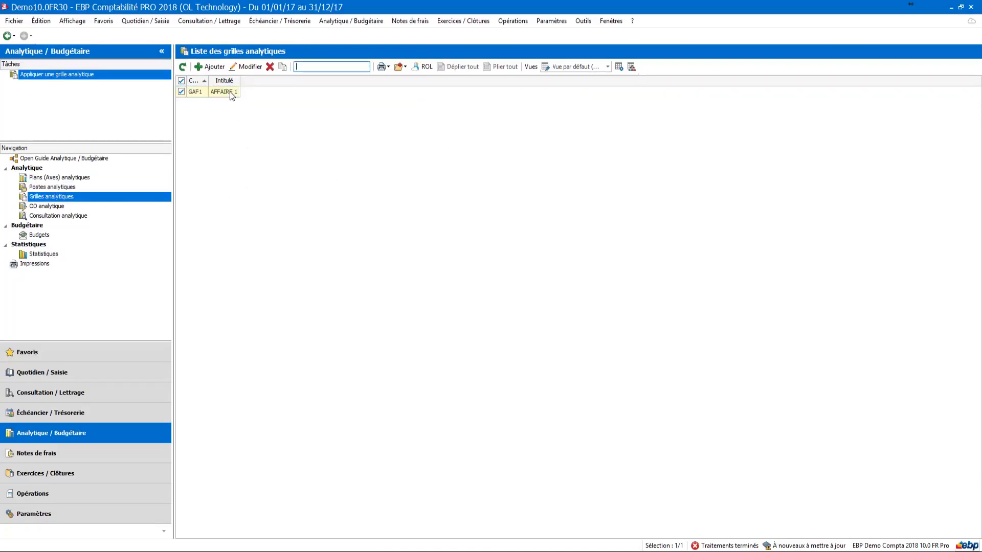
double_click(229, 91)
left_click_drag(203, 66, 409, 154)
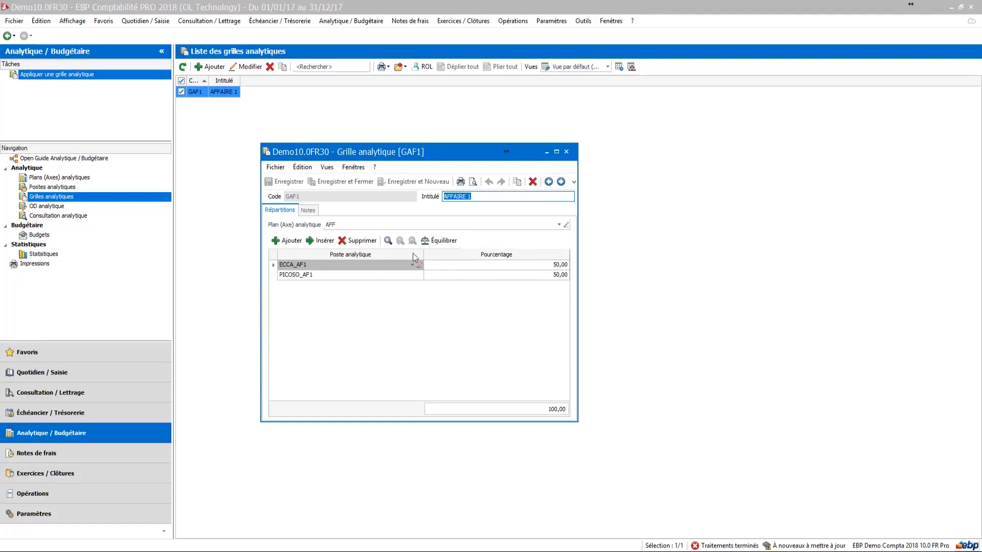
left_click(568, 151)
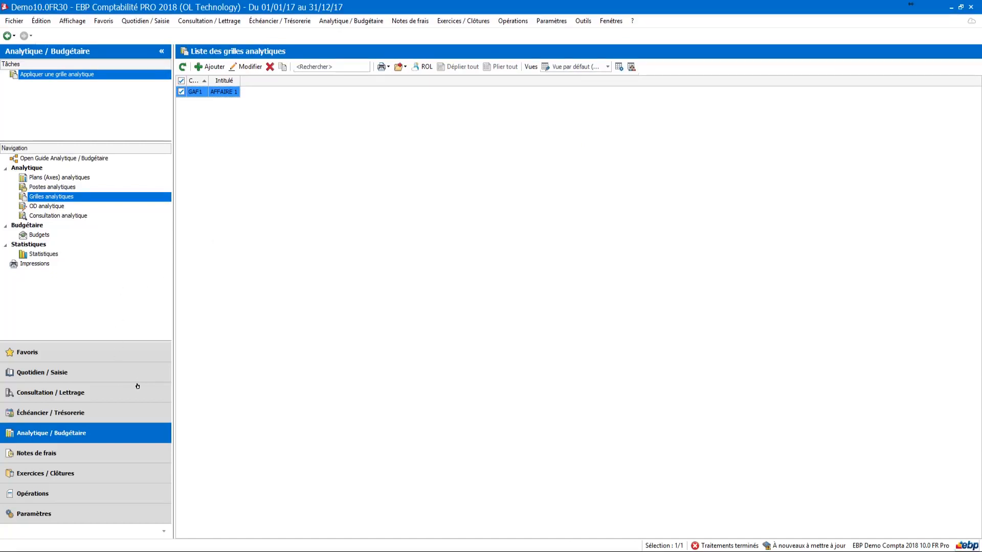
Step: Widen the list of year-end closing print models and preview the Bilan and Compte de résultat models
left_click(88, 474)
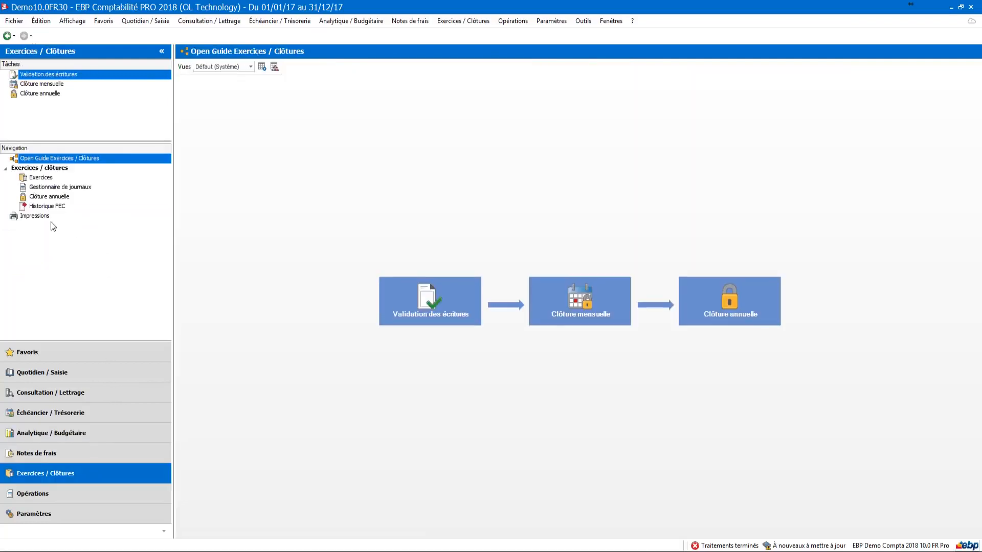
left_click(35, 215)
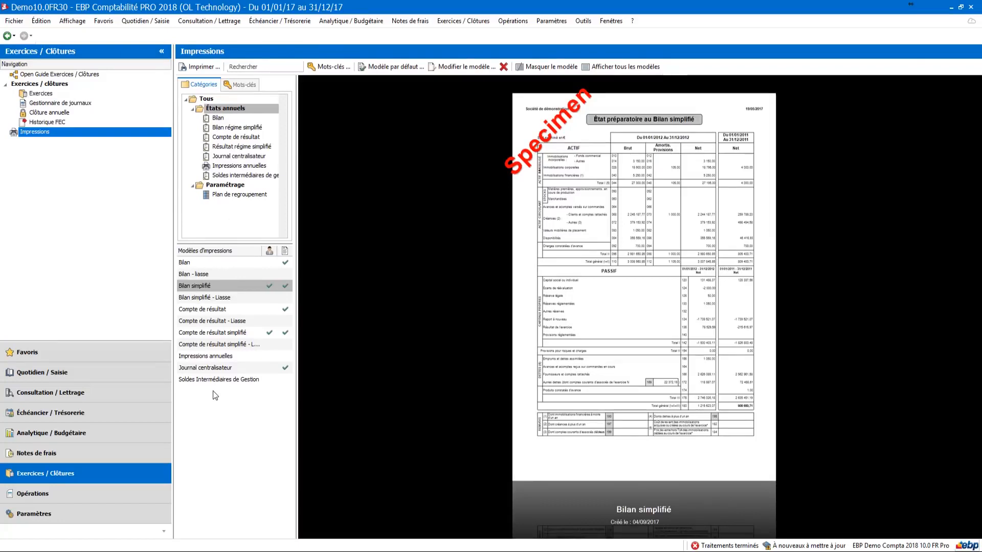
left_click_drag(296, 401, 321, 399)
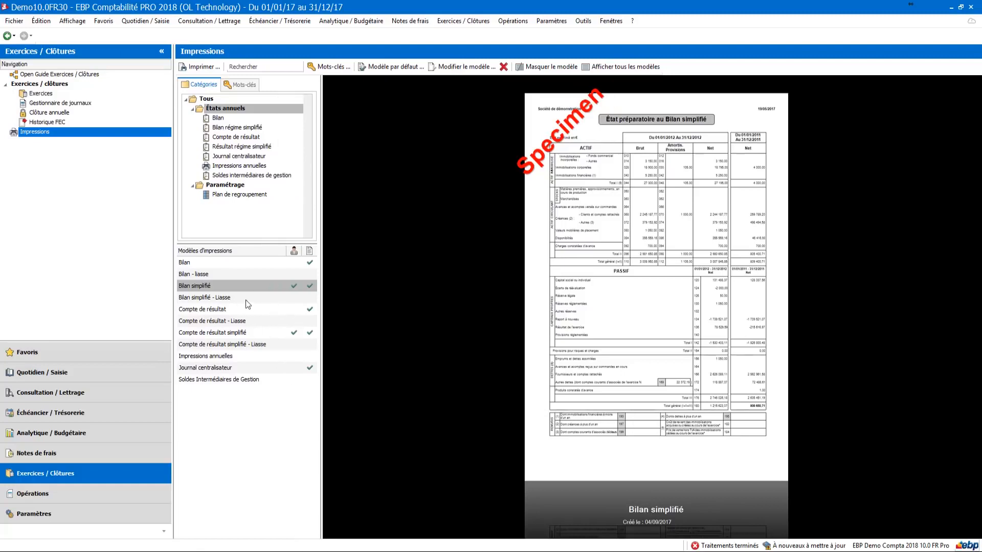
left_click(207, 264)
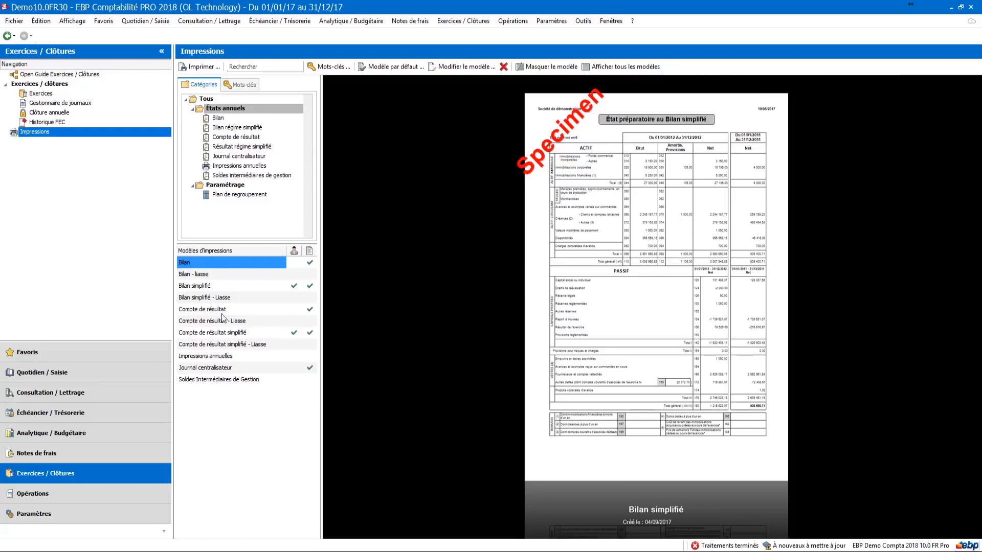
left_click(209, 312)
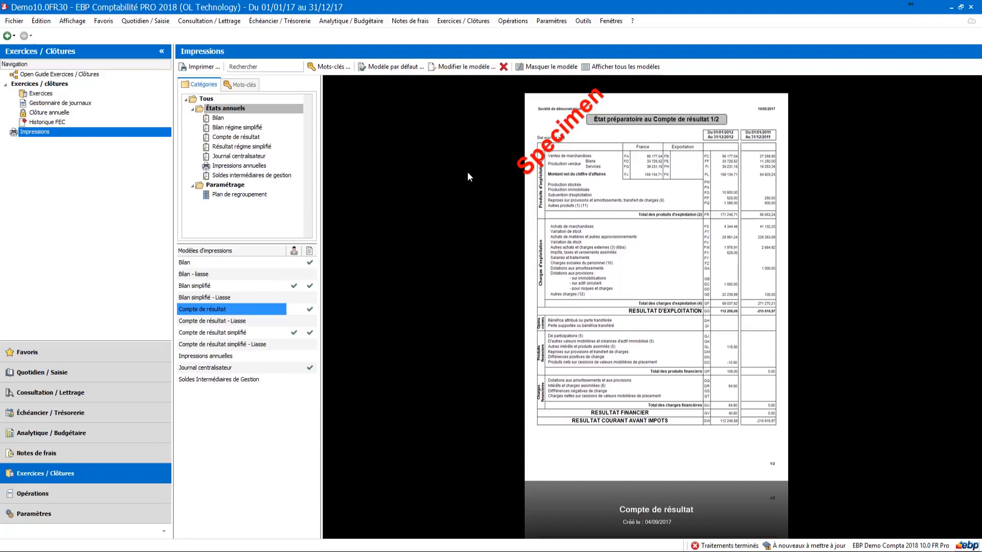
Step: Display the list of grouping plans (Plan de regroupement) from the accounting settings
left_click(555, 21)
mouse_move(651, 62)
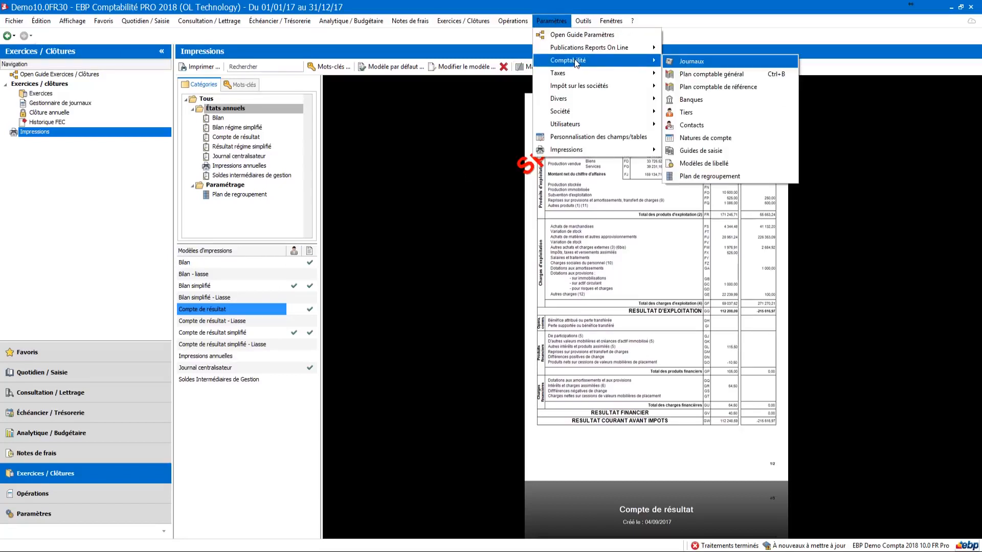
left_click(727, 177)
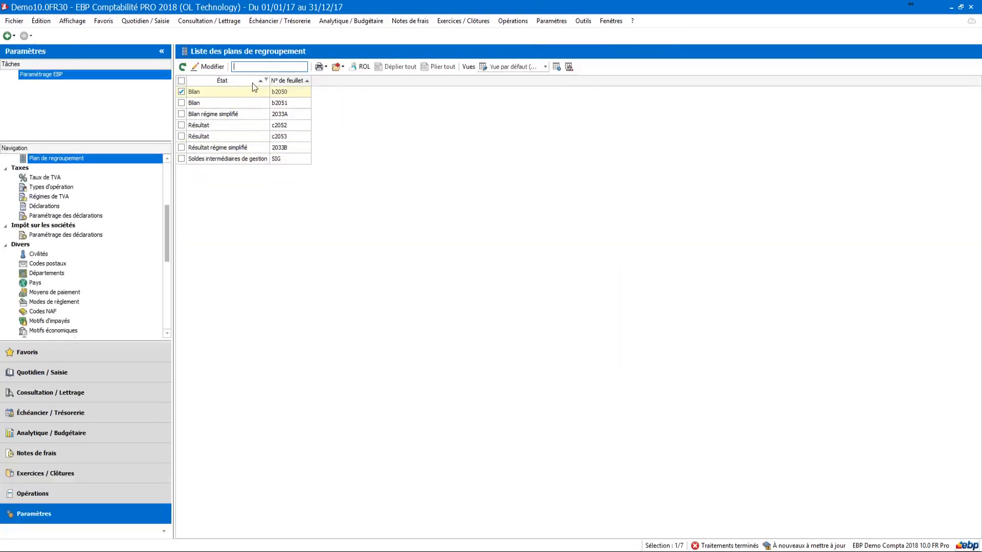
Step: Examine the system and user formulas of the Bilan b2050 grouping plan, and close its record
double_click(228, 92)
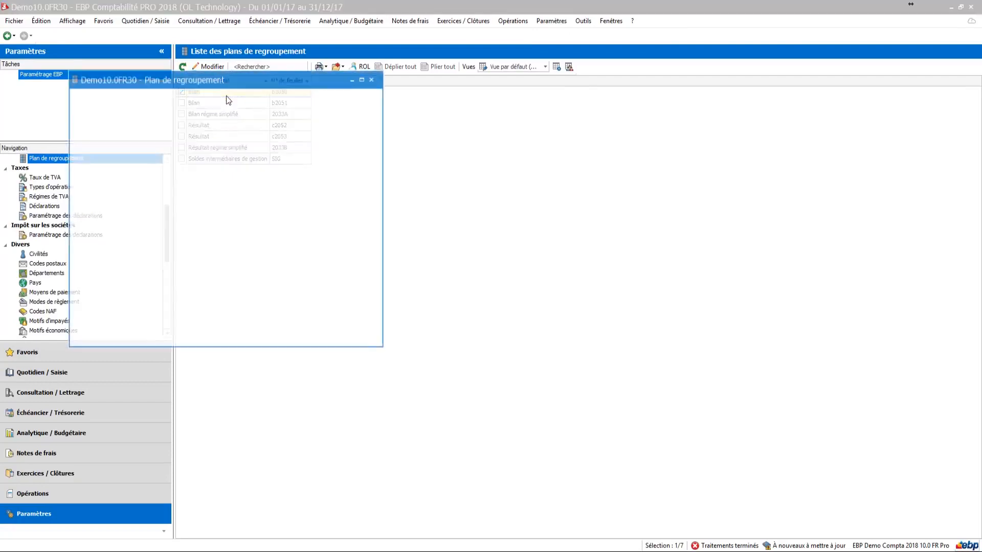
left_click(363, 78)
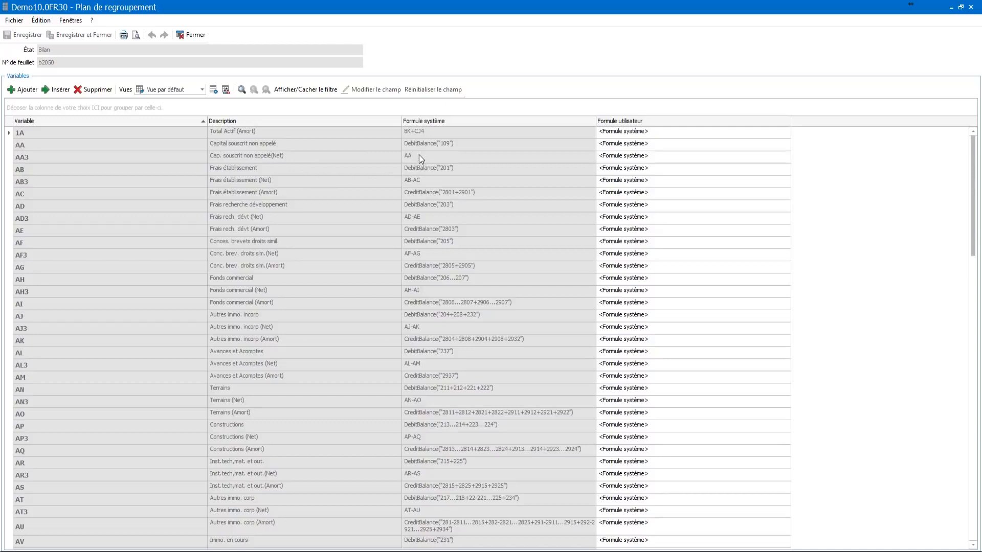
left_click(637, 134)
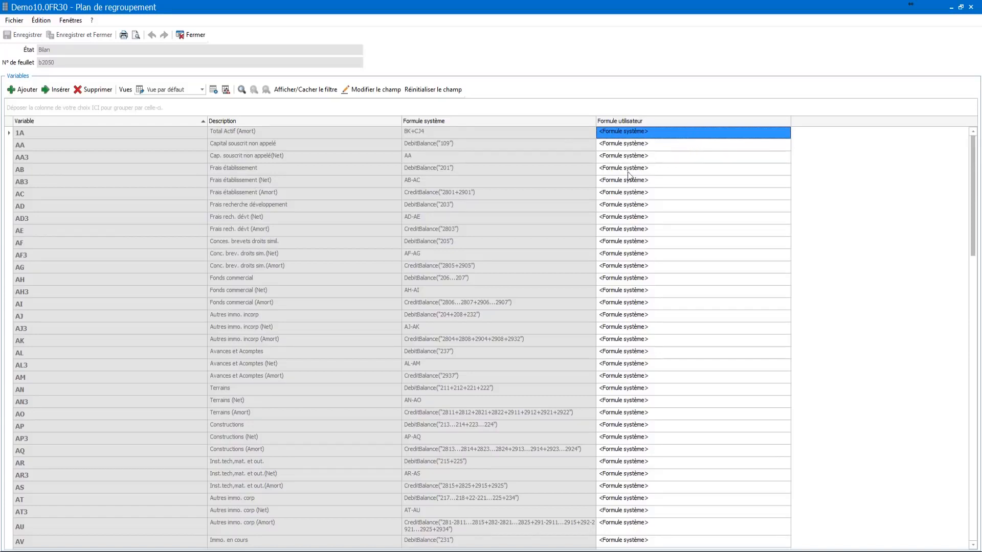
left_click(431, 231)
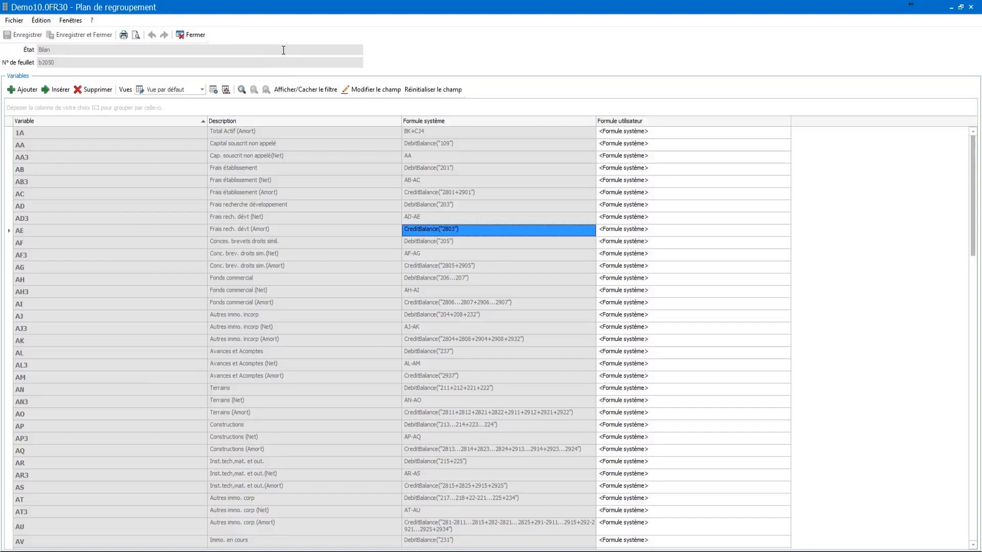
left_click(194, 35)
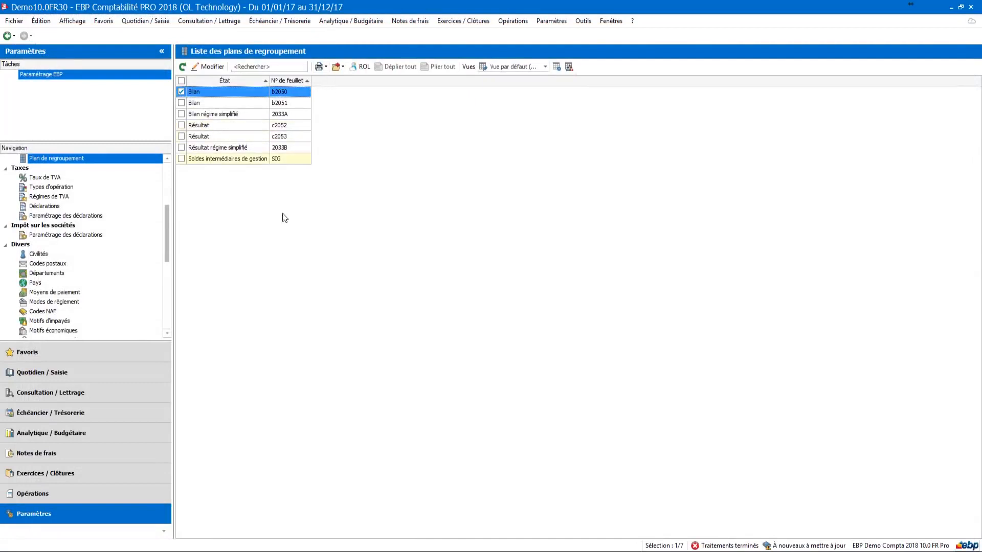
Step: Export a provisional FEC for January to December 2017 with FEC-Expert analysis, replacing the existing export file
left_click(110, 479)
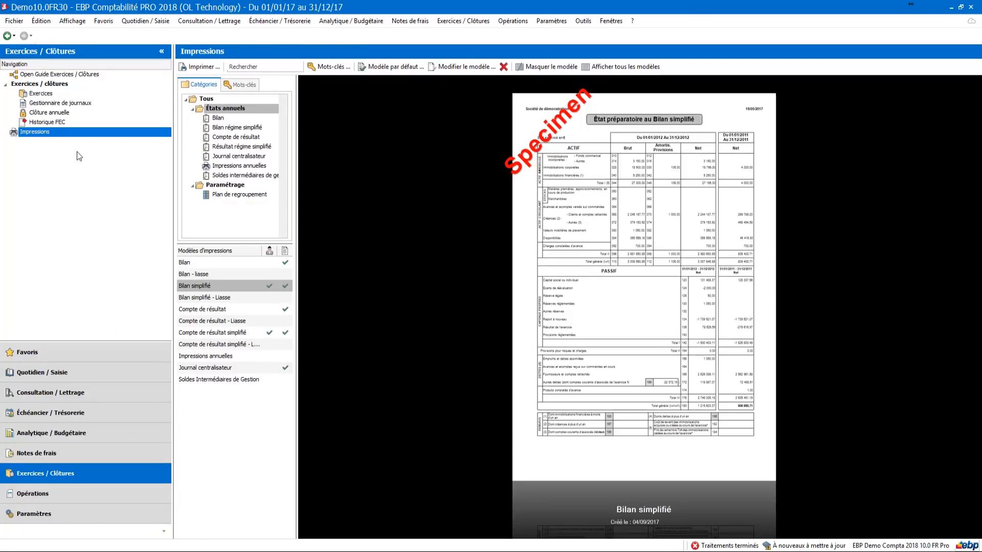
left_click(58, 122)
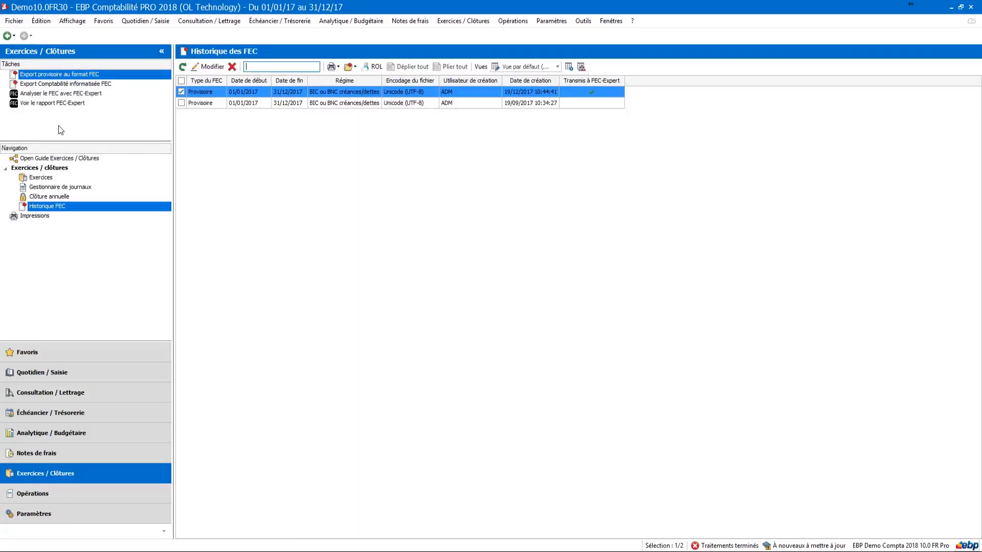
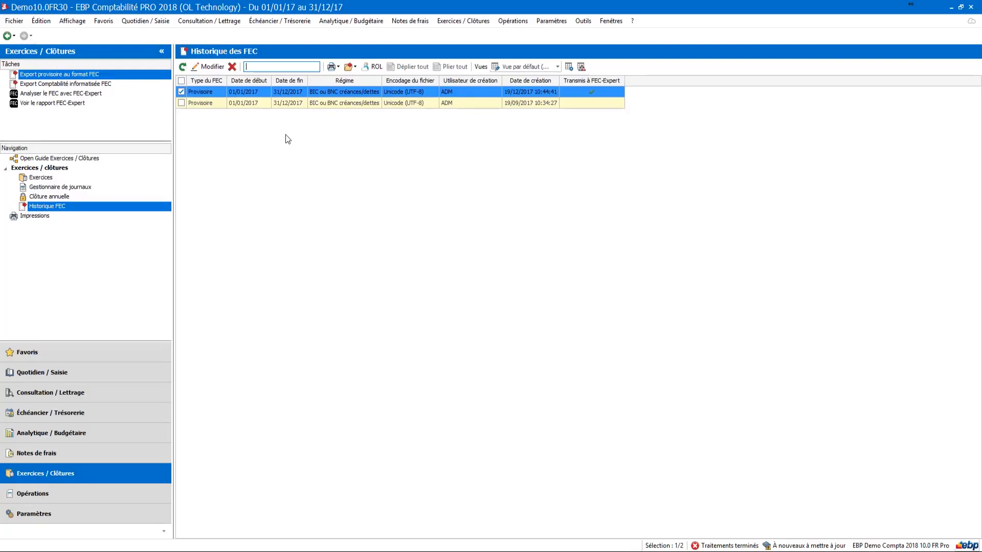
left_click(66, 75)
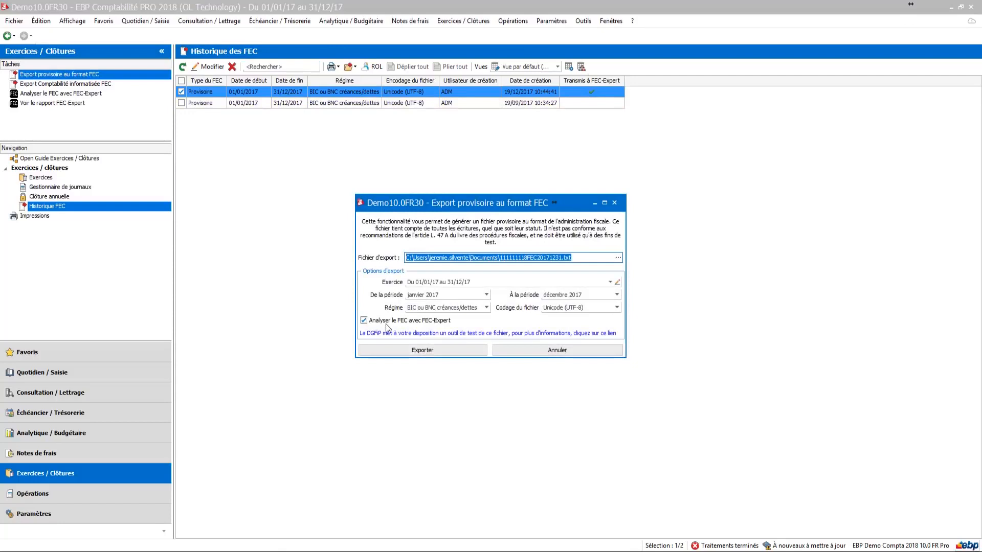
left_click(464, 348)
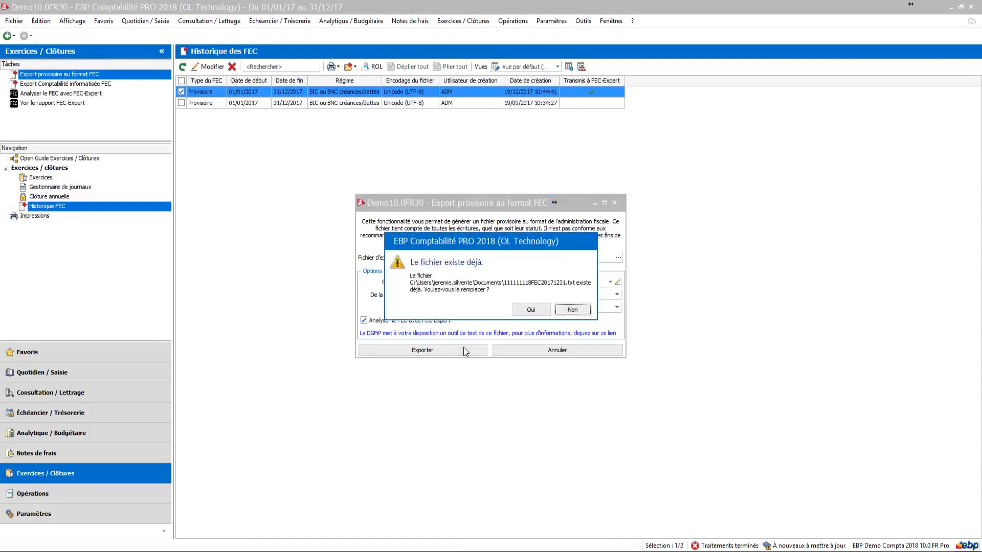
left_click(540, 320)
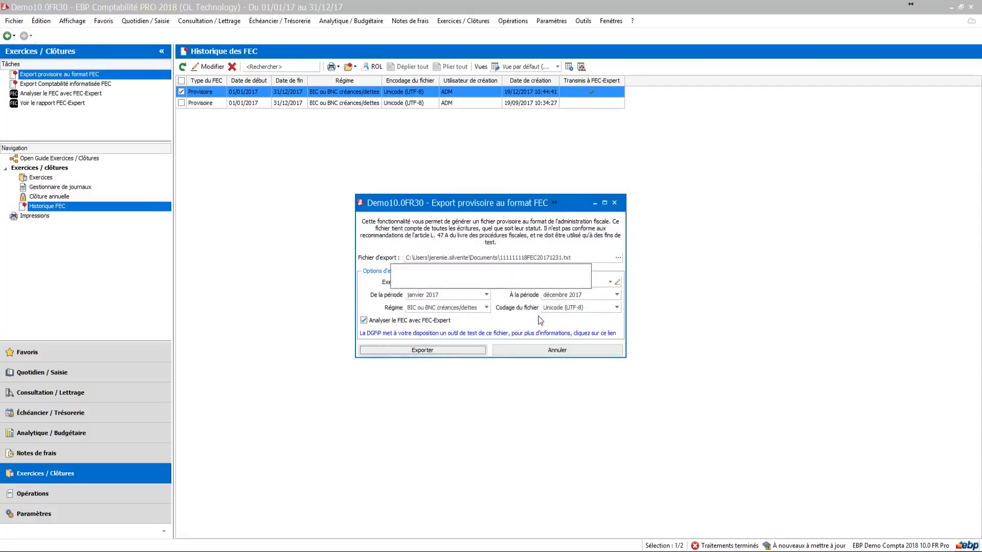
left_click(571, 316)
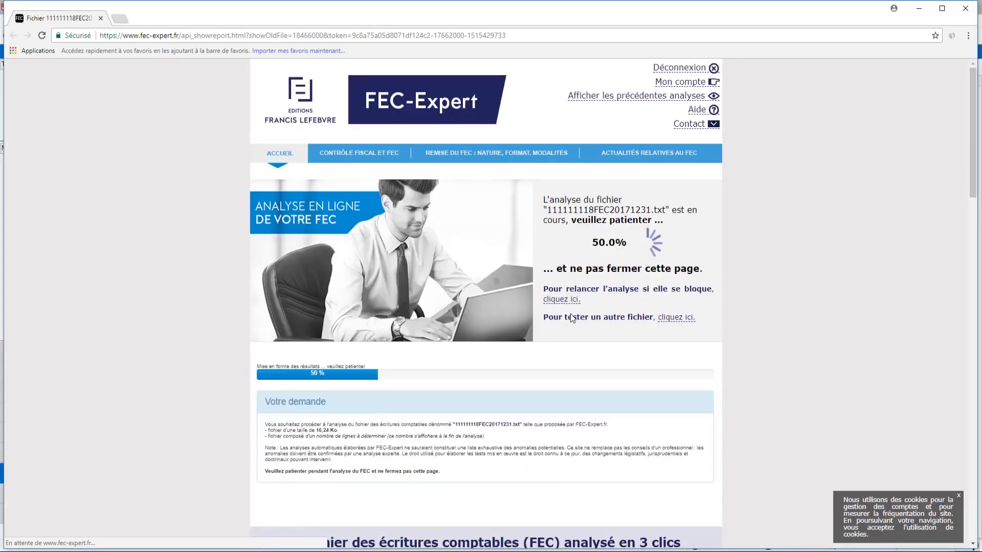
Step: Examine the test results in the FEC-Expert diagnostic report, and close the report and the transmission information
scroll(570, 314, "down", 4)
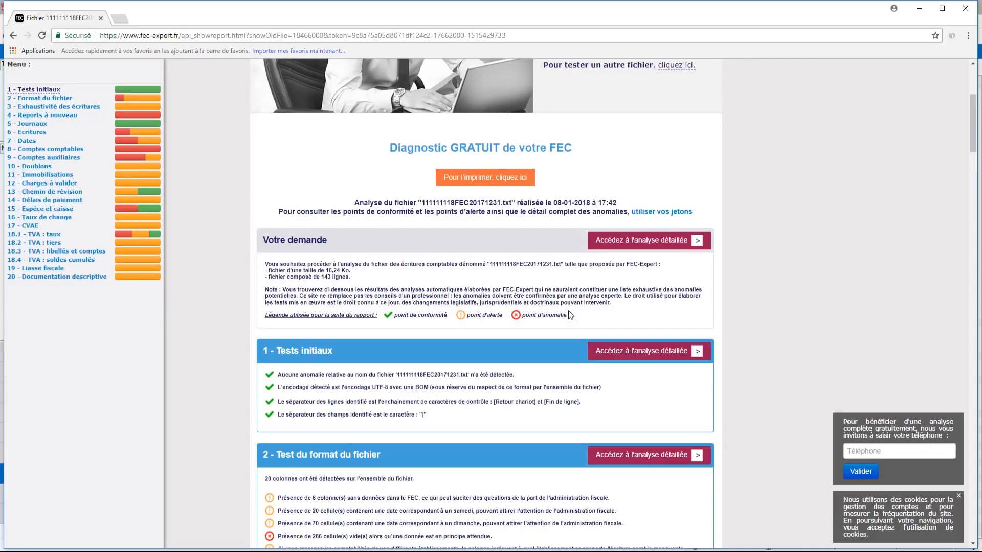
mouse_move(136, 94)
scroll(377, 318, "down", 4)
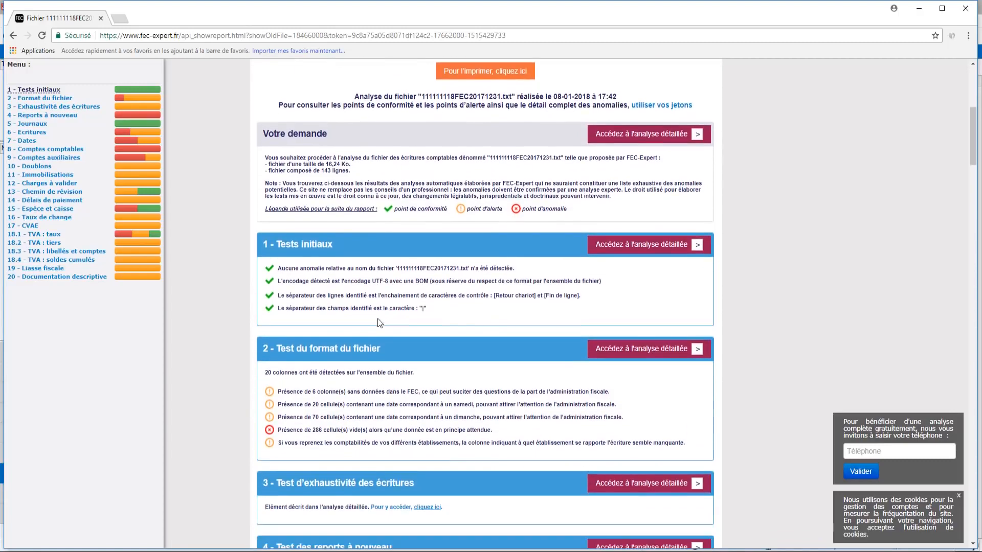
scroll(378, 318, "down", 3)
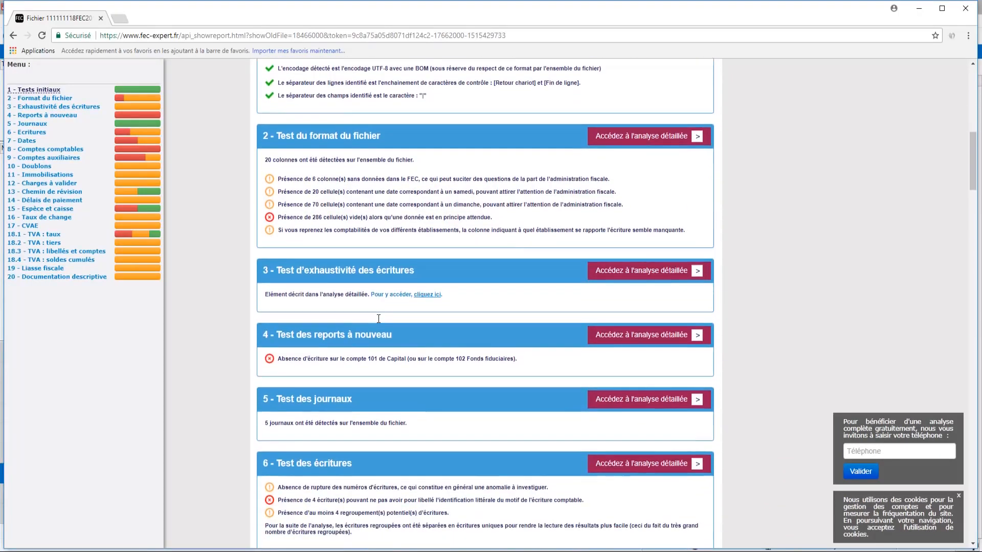
scroll(378, 322, "down", 1)
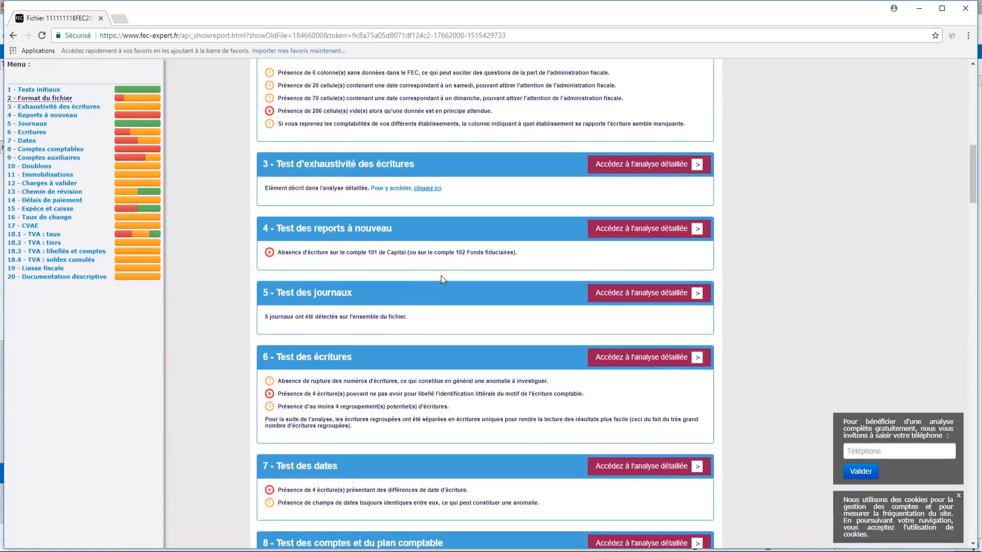
left_click(964, 16)
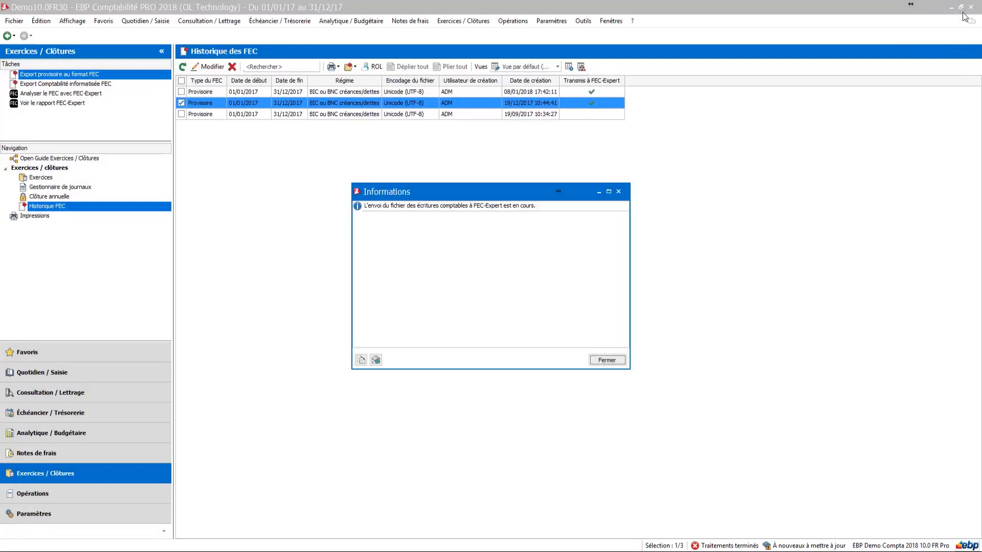
left_click(607, 360)
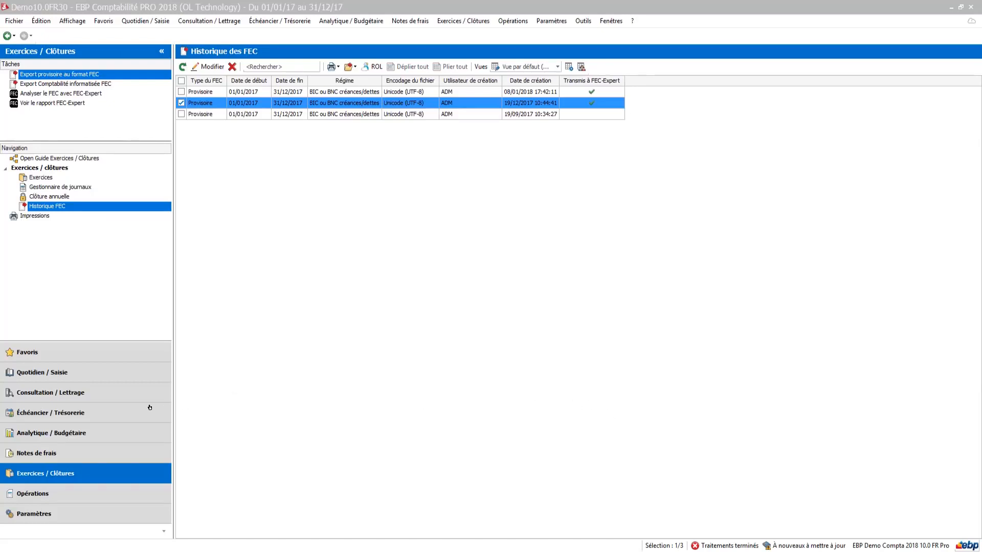
Step: Display the list of recorded bank statements (Relevés bancaires) in the treasury section
left_click(117, 380)
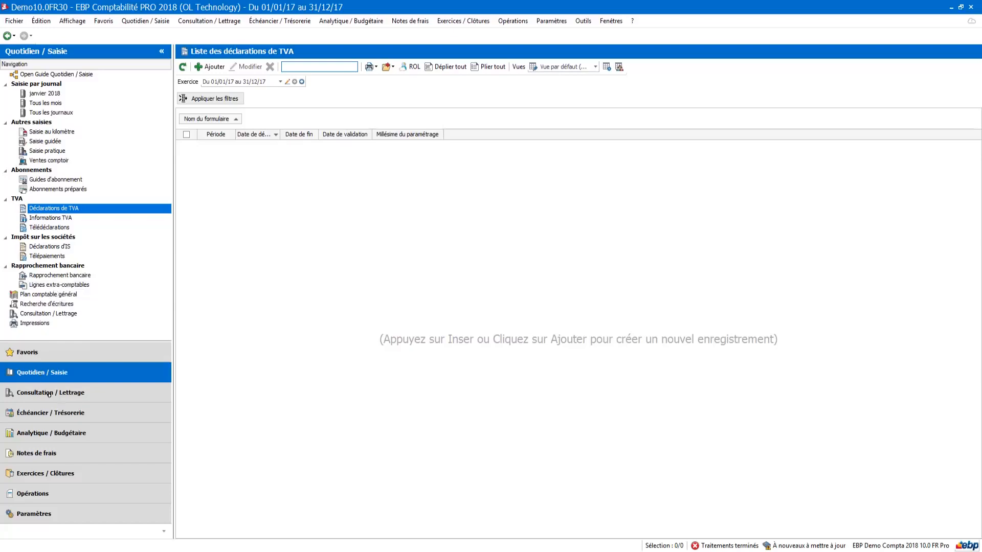
left_click(60, 419)
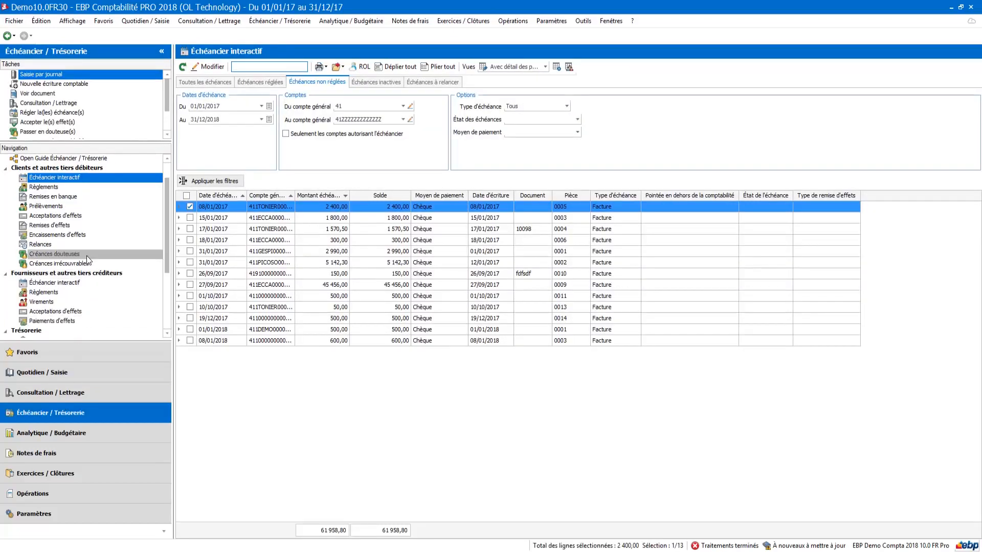
scroll(87, 256, "down", 3)
scroll(87, 256, "down", 2)
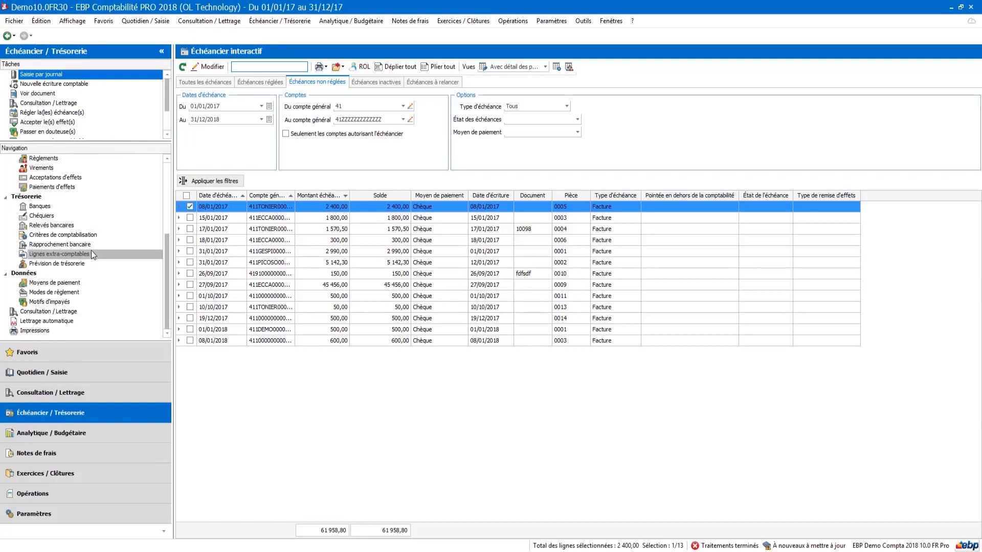
left_click(85, 226)
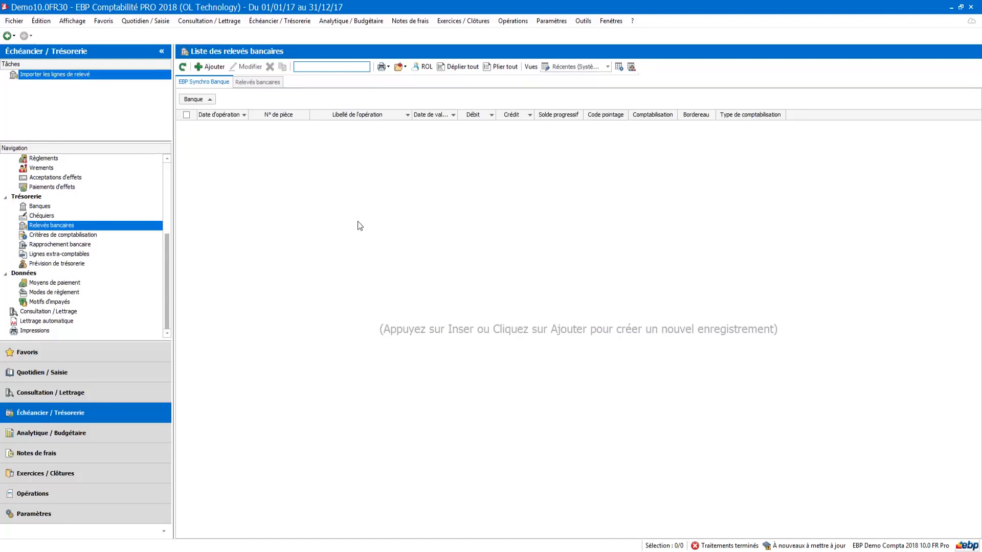
left_click(259, 82)
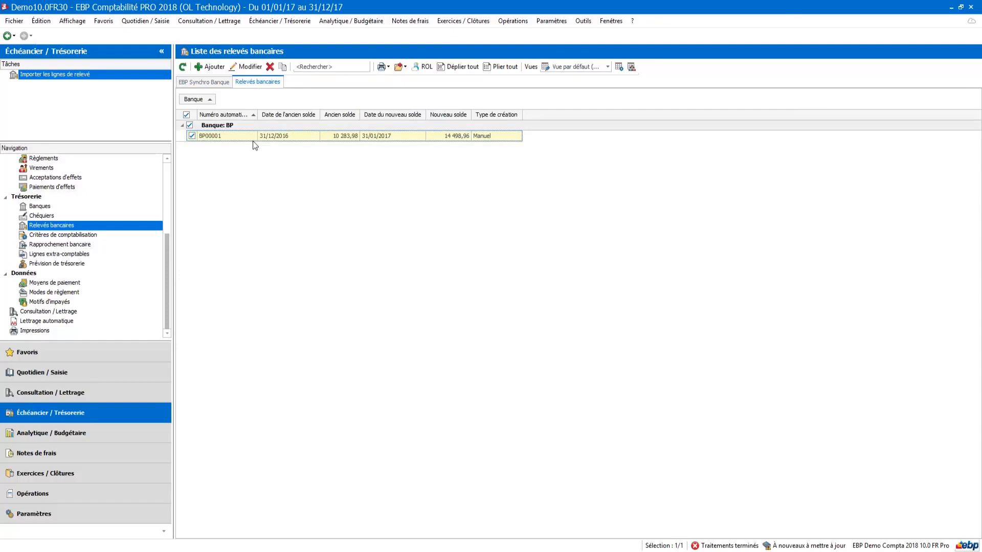
Step: Examine the lines and available import formats of bank statement BP00001, and close the statement
double_click(301, 137)
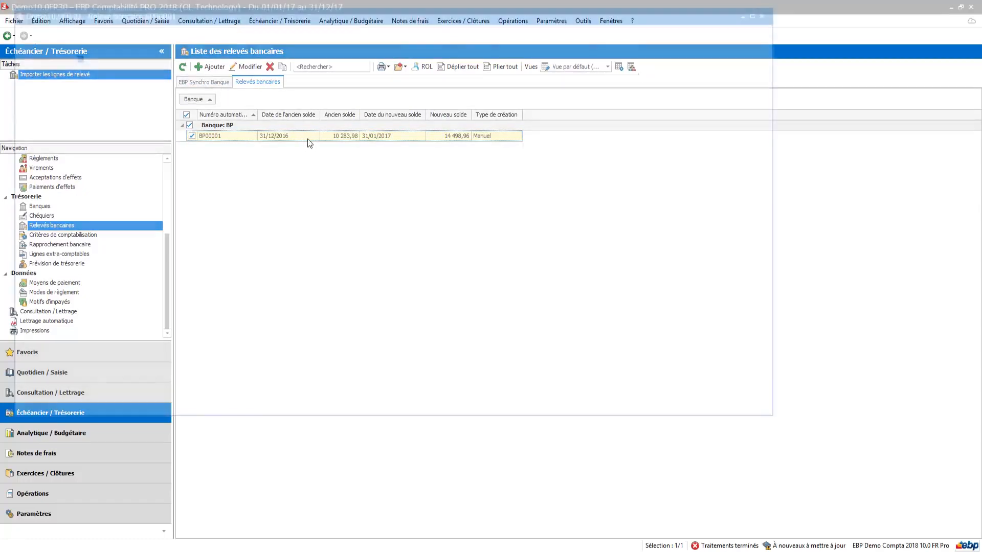
left_click_drag(340, 20, 507, 151)
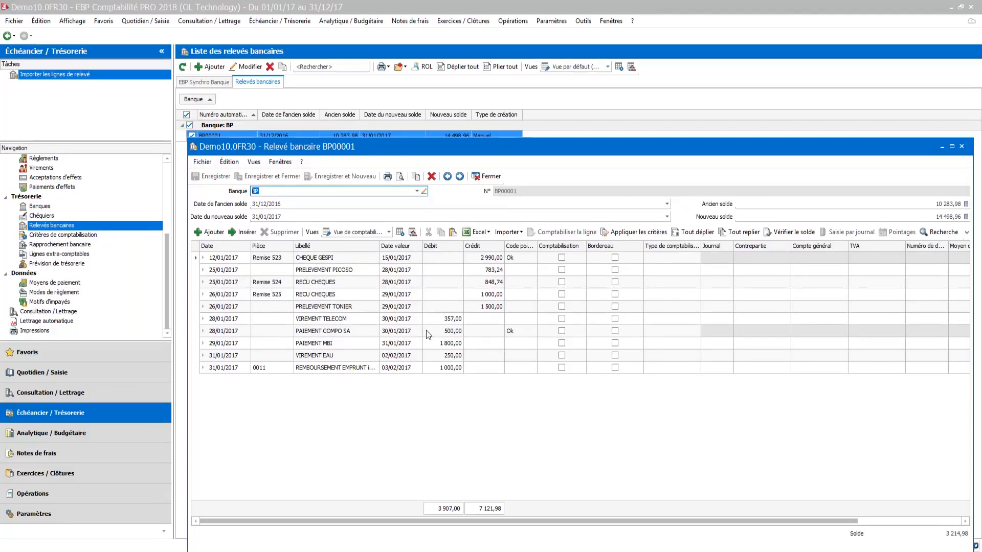
left_click(518, 232)
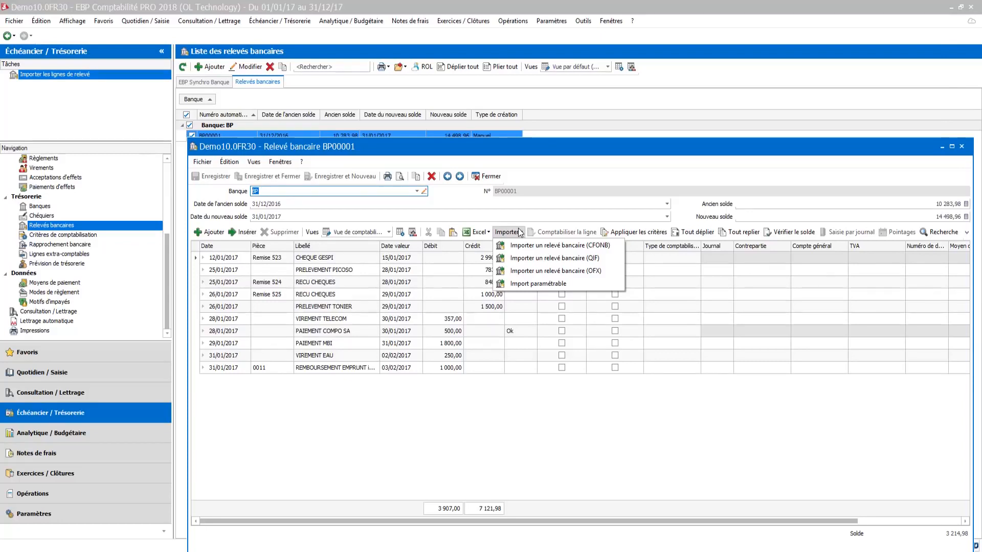
left_click(519, 231)
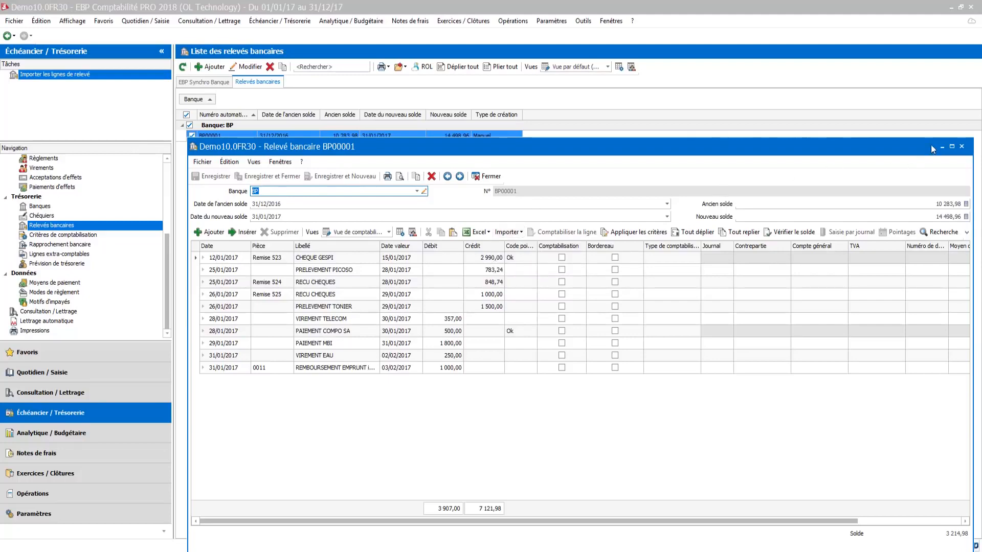
left_click(962, 147)
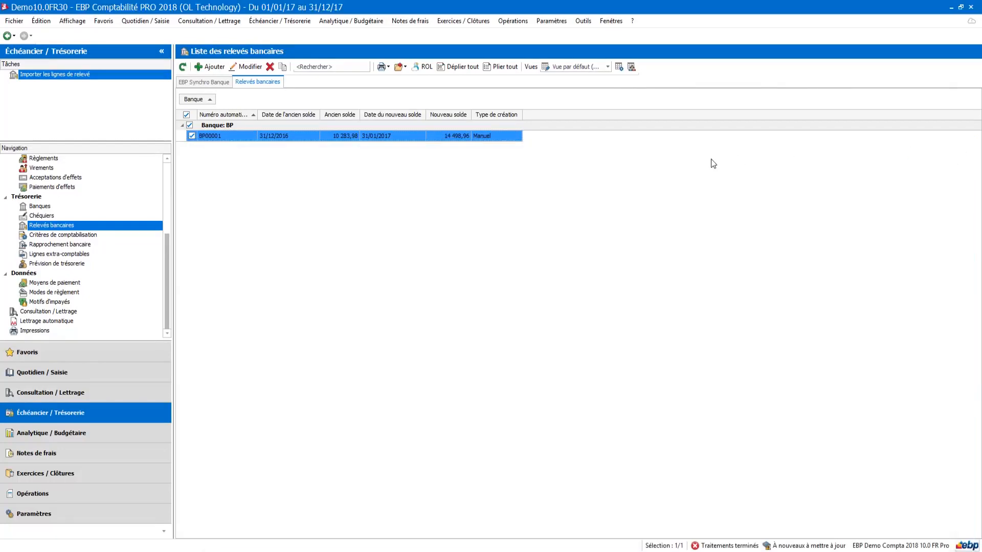
Step: Examine a new automatic bank reconciliation for the Banque principale account dated 30/04/2017, and close it without saving
left_click(81, 244)
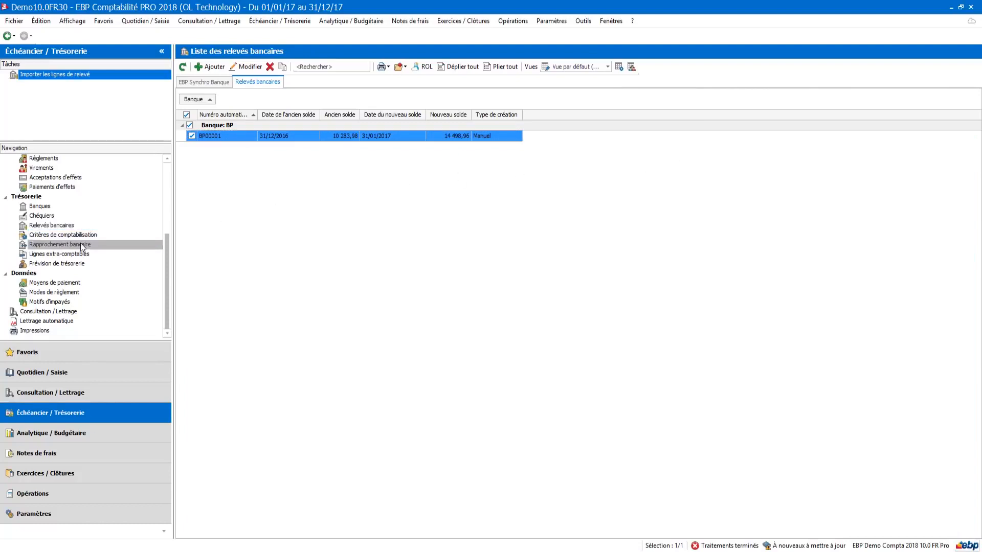
right_click(250, 199)
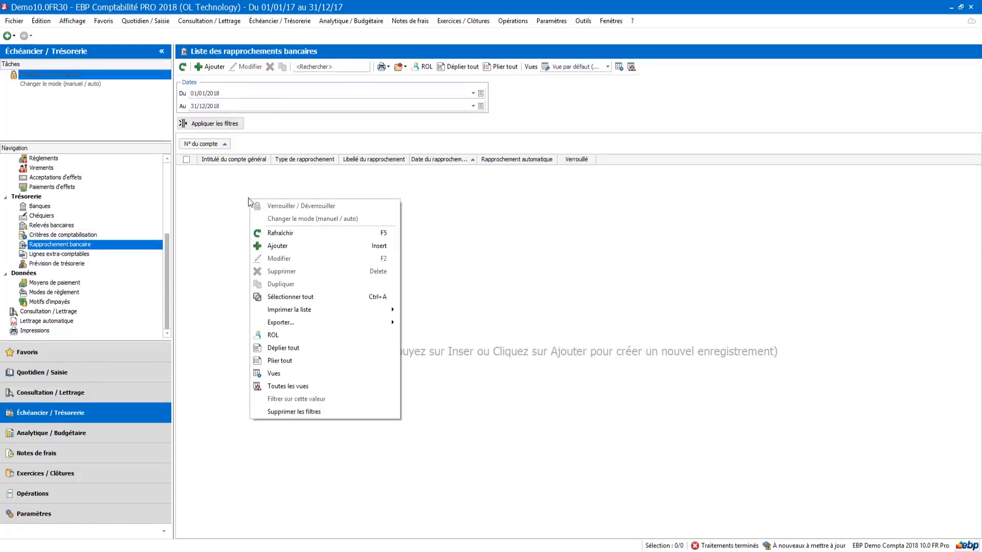
left_click(207, 68)
left_click(207, 69)
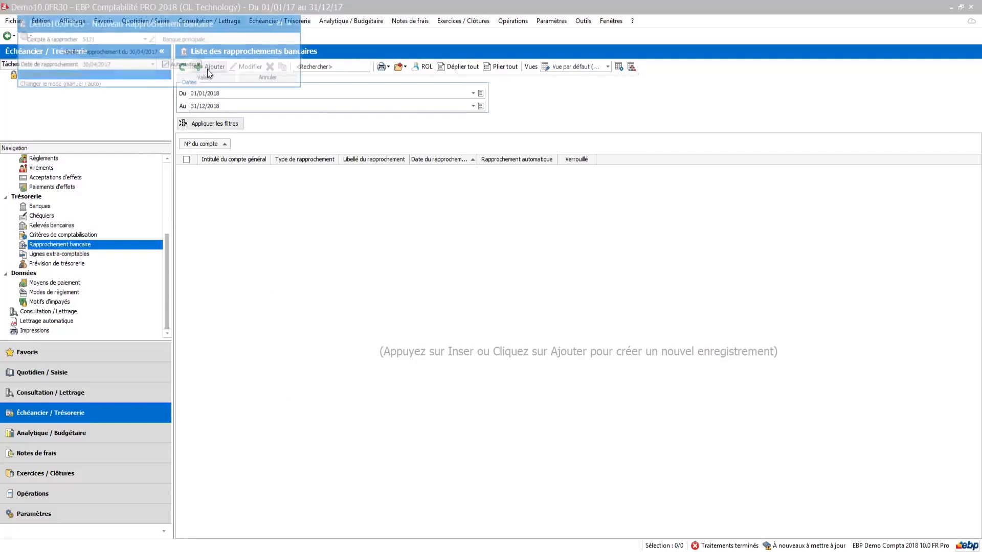
left_click_drag(217, 43, 502, 265)
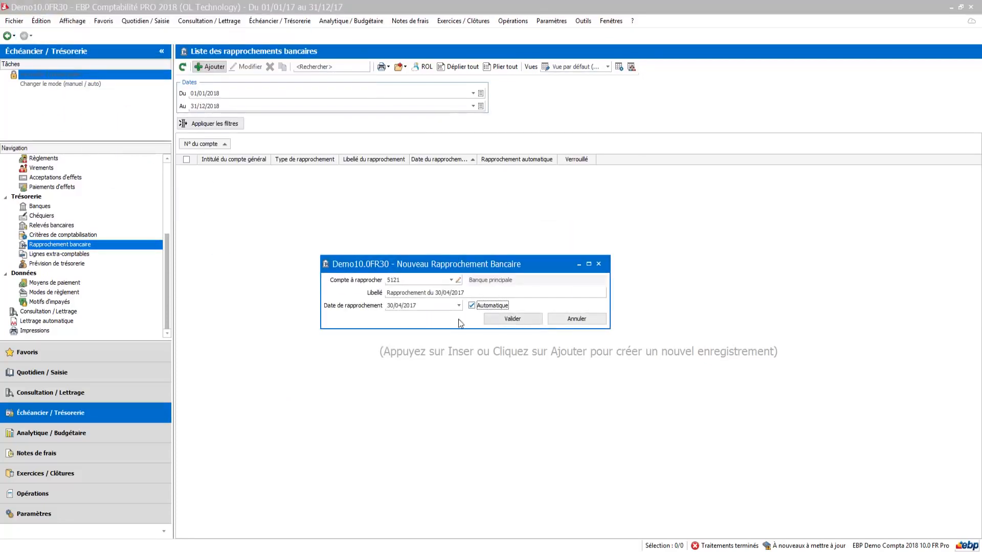
left_click(512, 319)
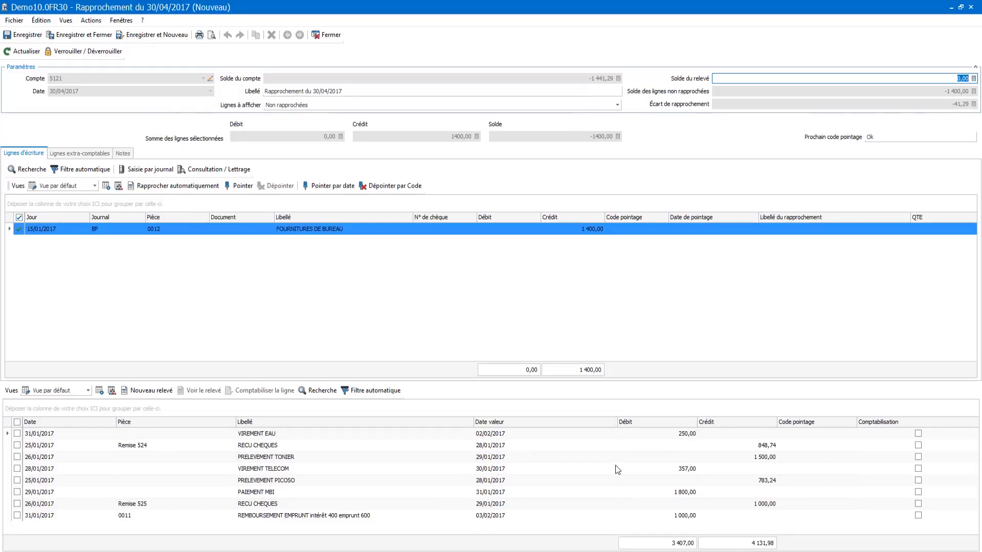
left_click(330, 35)
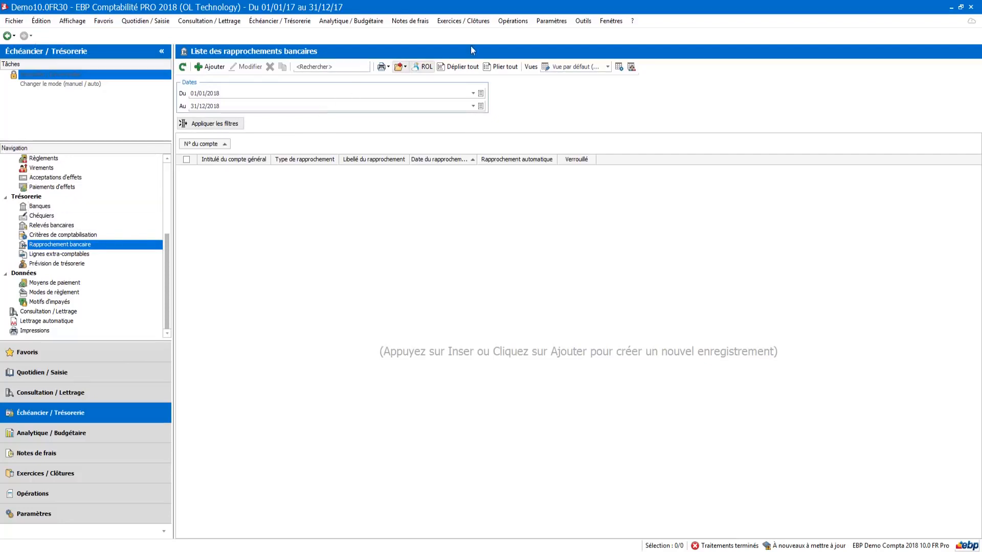
left_click(555, 21)
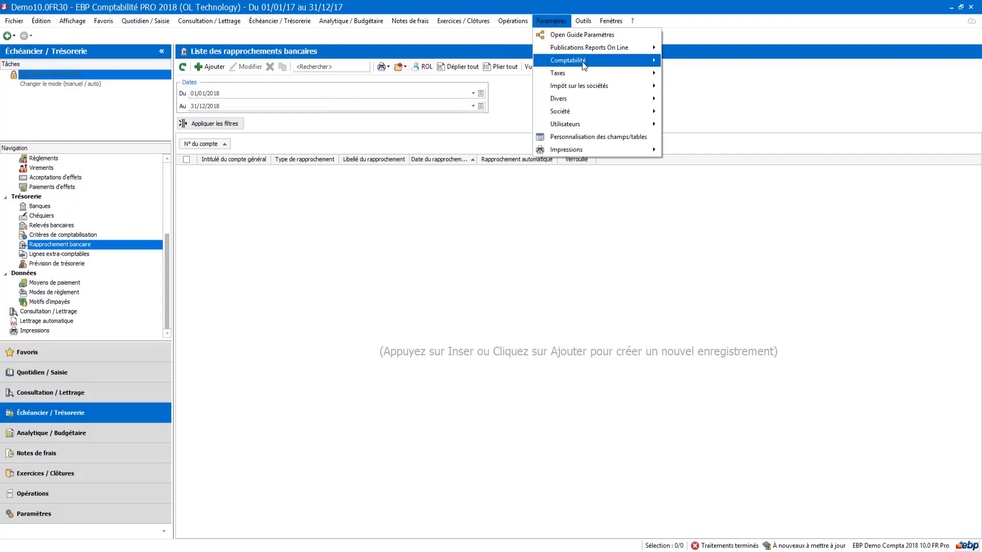
mouse_move(582, 62)
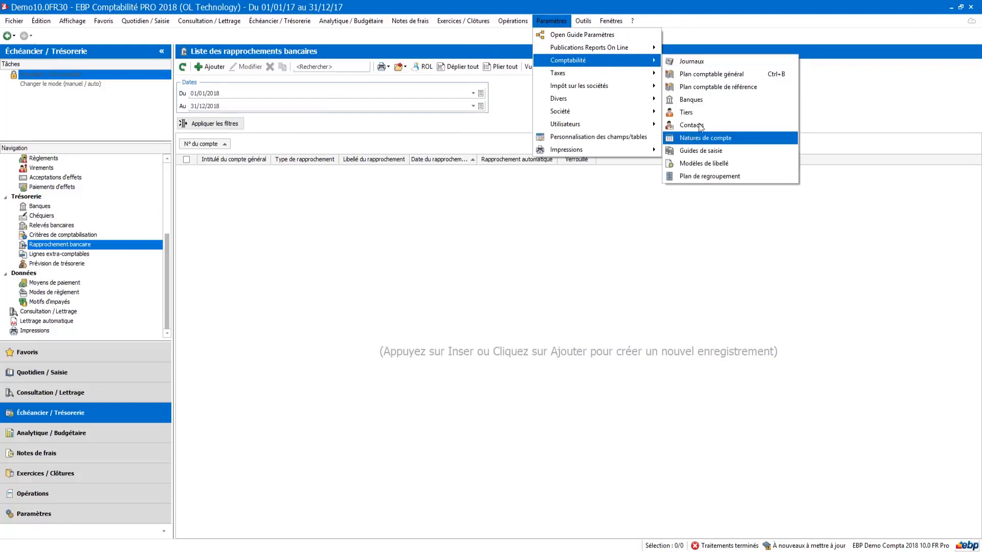
left_click(496, 247)
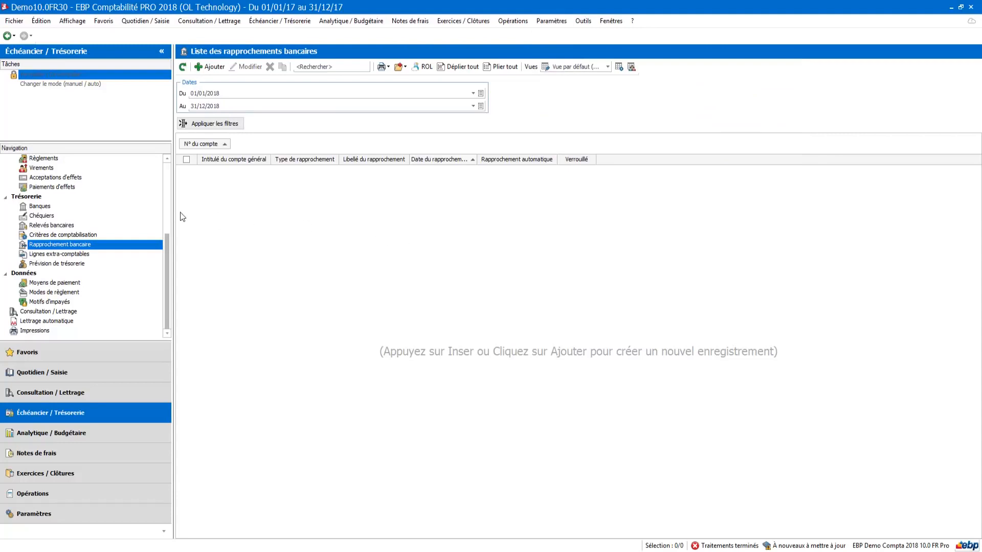
Step: Display the list of banks in the treasury section and open the EBP Synchro Banque settings for Banque Principale
left_click(60, 207)
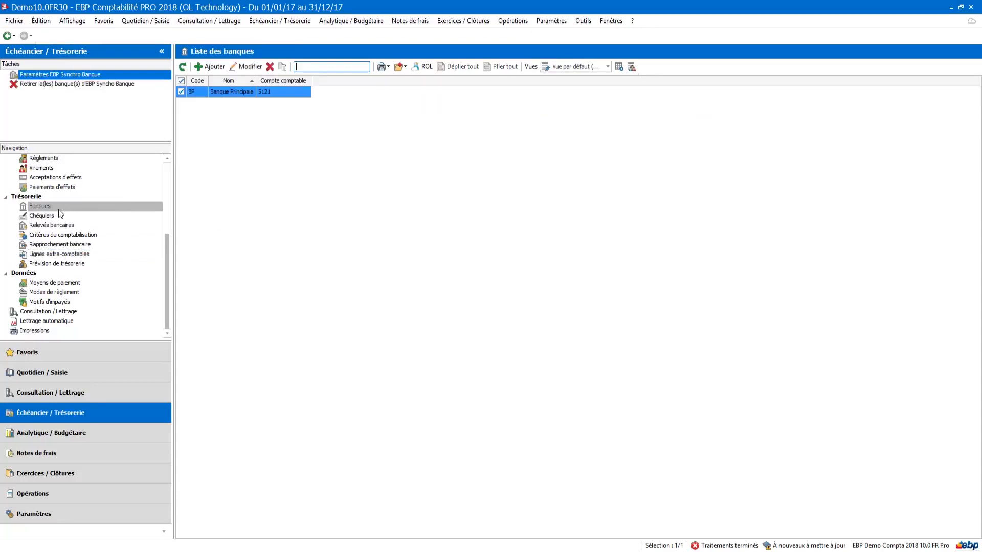
right_click(221, 95)
left_click(262, 95)
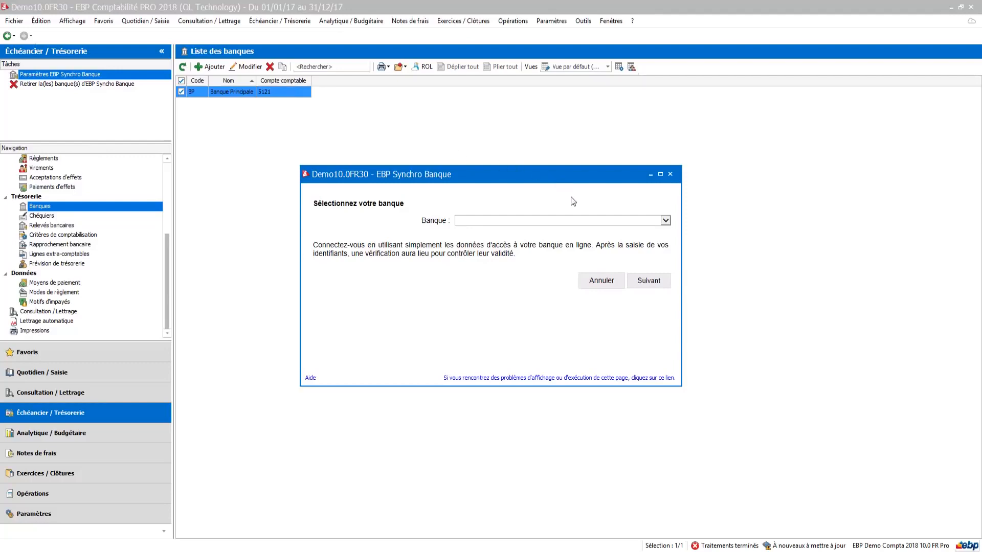
Step: Examine the full list of banks available for EBP Synchro Banque, and close the window without selecting one
left_click(666, 221)
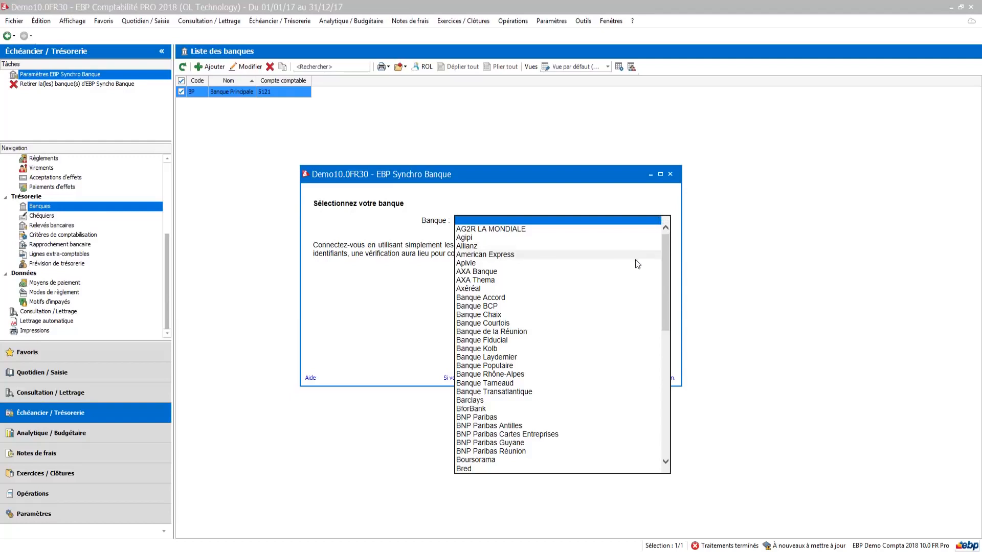
left_click_drag(664, 257, 664, 257)
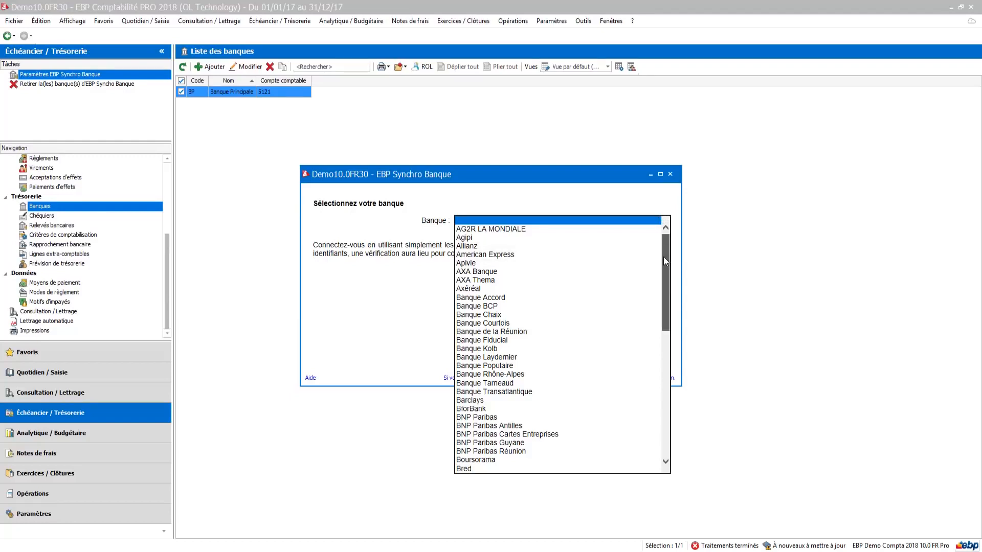
left_click_drag(664, 257, 671, 366)
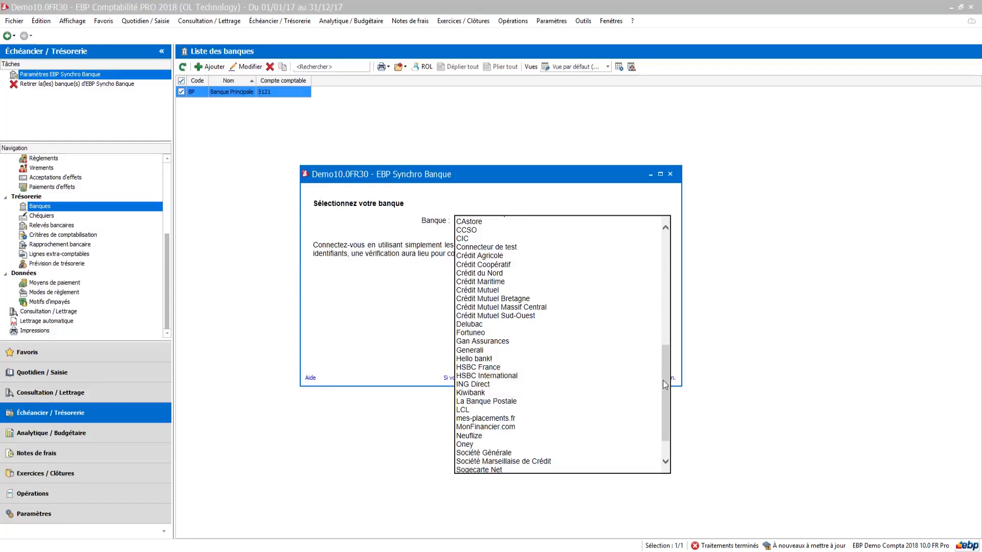
left_click_drag(665, 379, 665, 402)
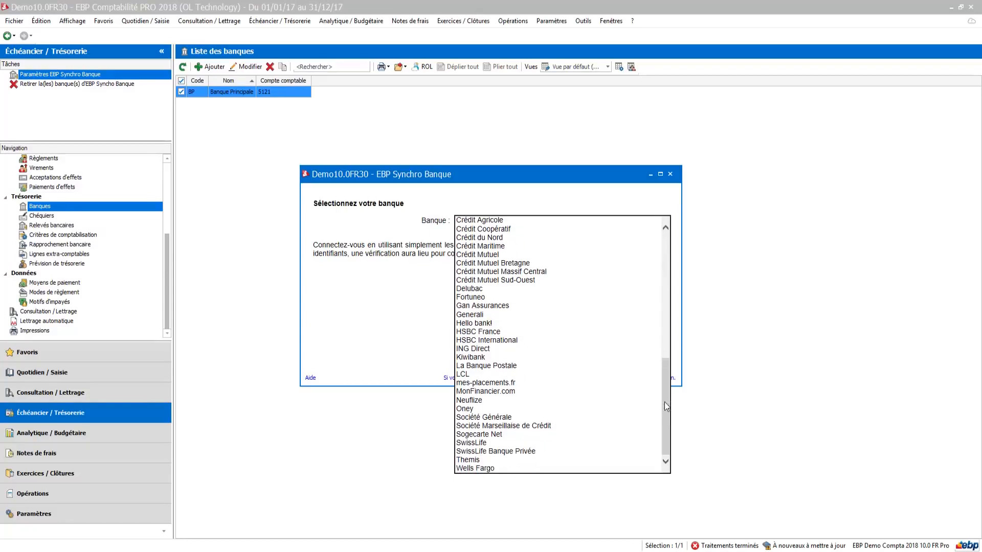
left_click(391, 318)
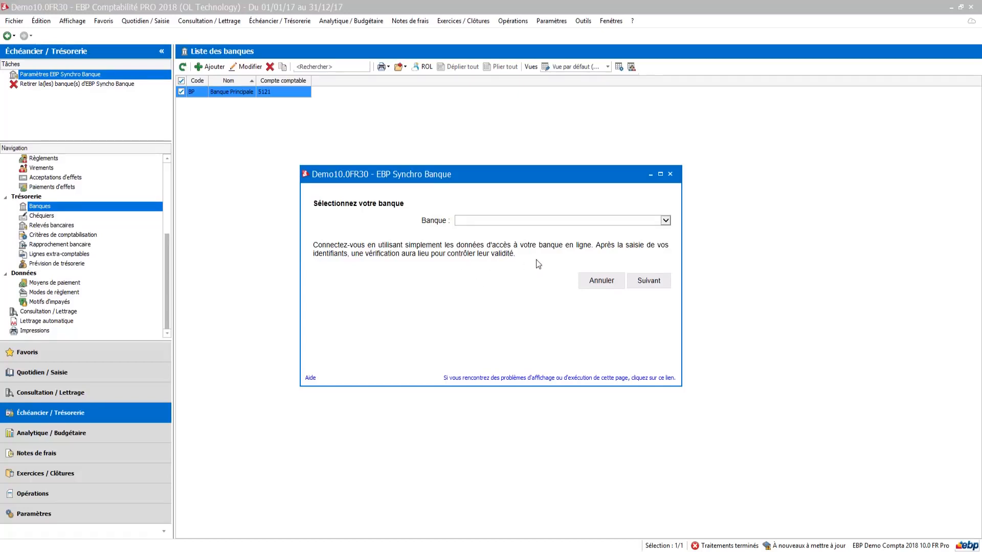
left_click(673, 176)
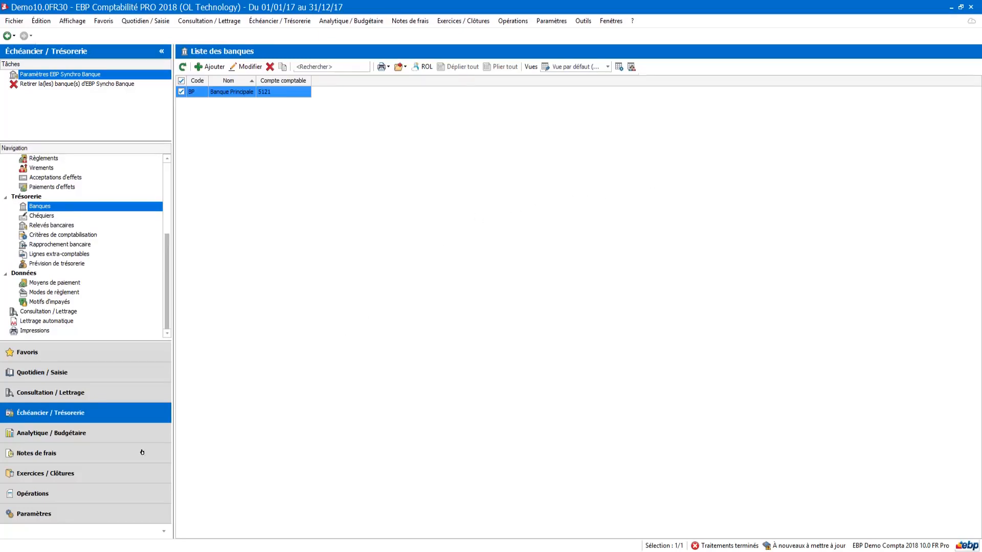
Step: Examine the expense report categories and the list of expense report users in the Notes de frais section
left_click(76, 456)
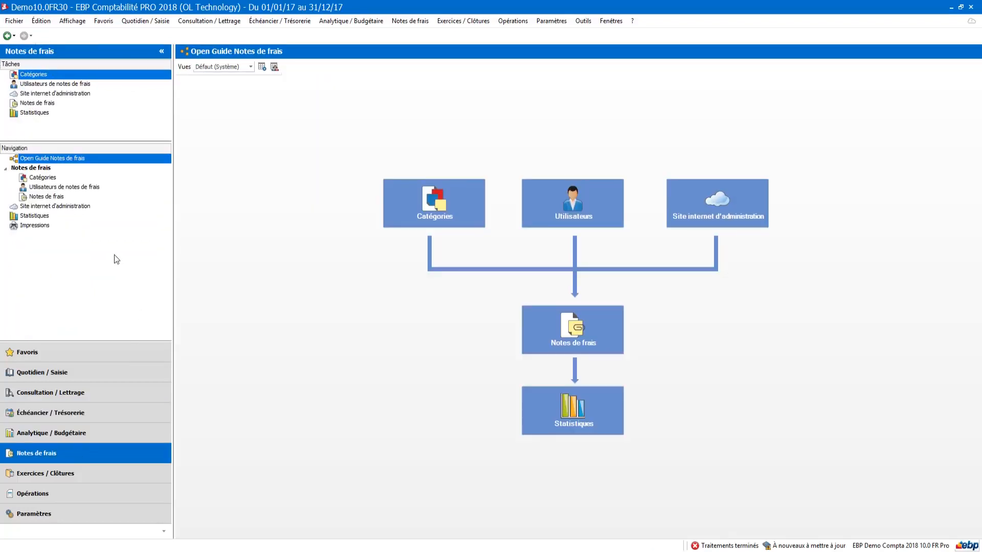
left_click(59, 177)
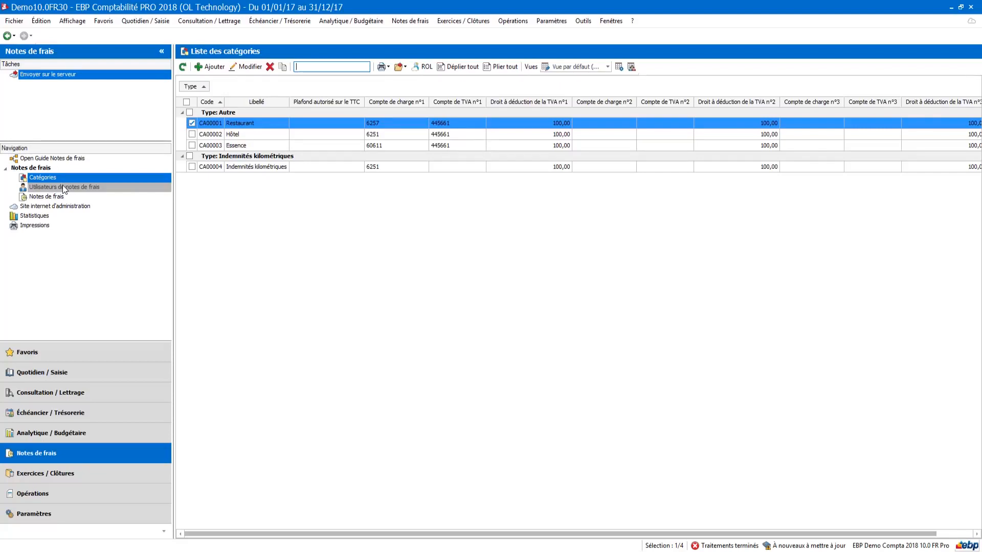
left_click(62, 185)
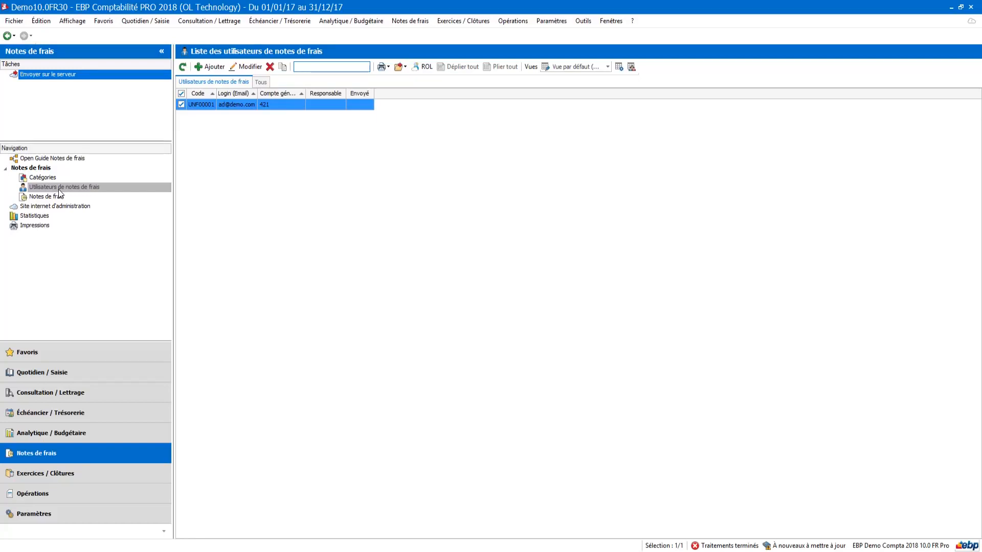
left_click(58, 190)
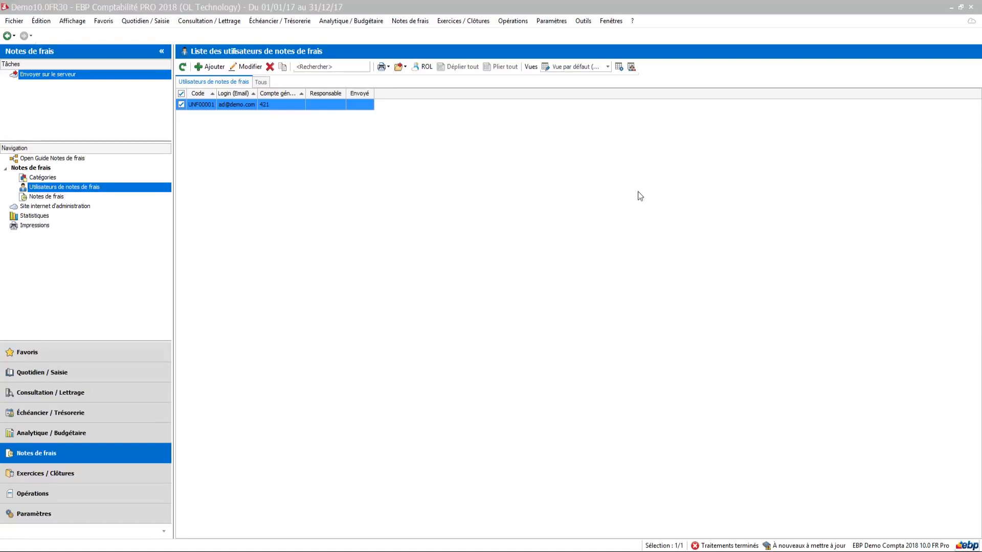
Step: Launch the Communication Entreprise-Expert assistant with the option to receive data into the accounts
left_click(583, 21)
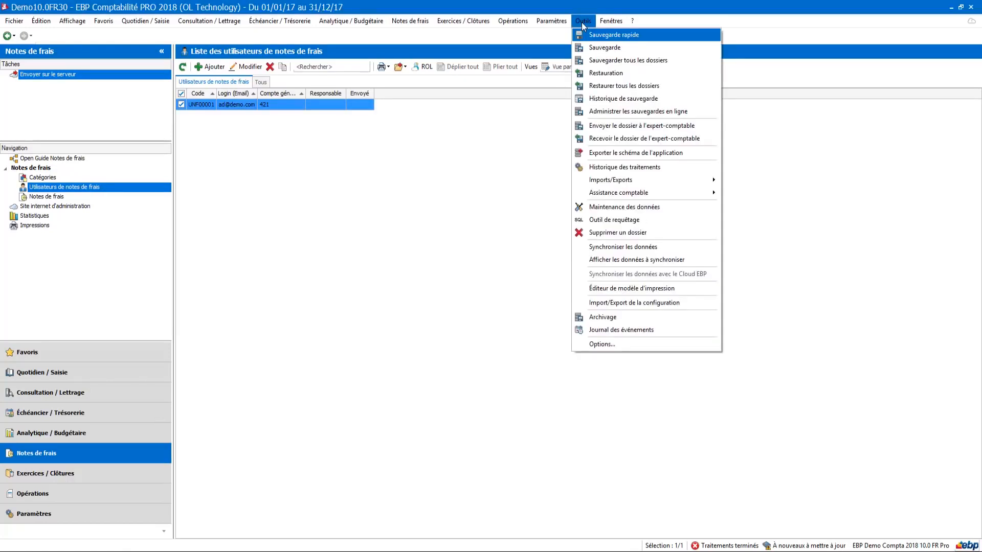
mouse_move(646, 180)
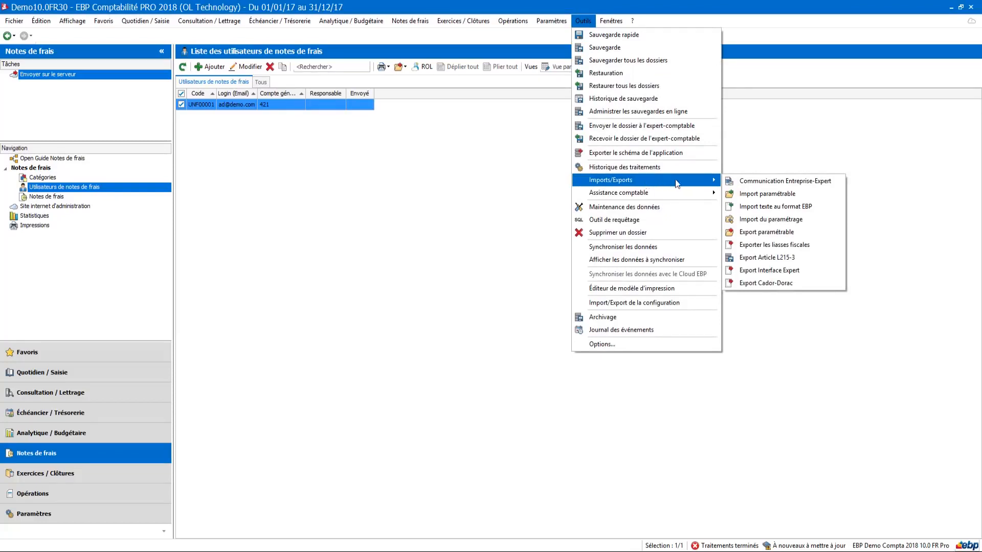
left_click(761, 182)
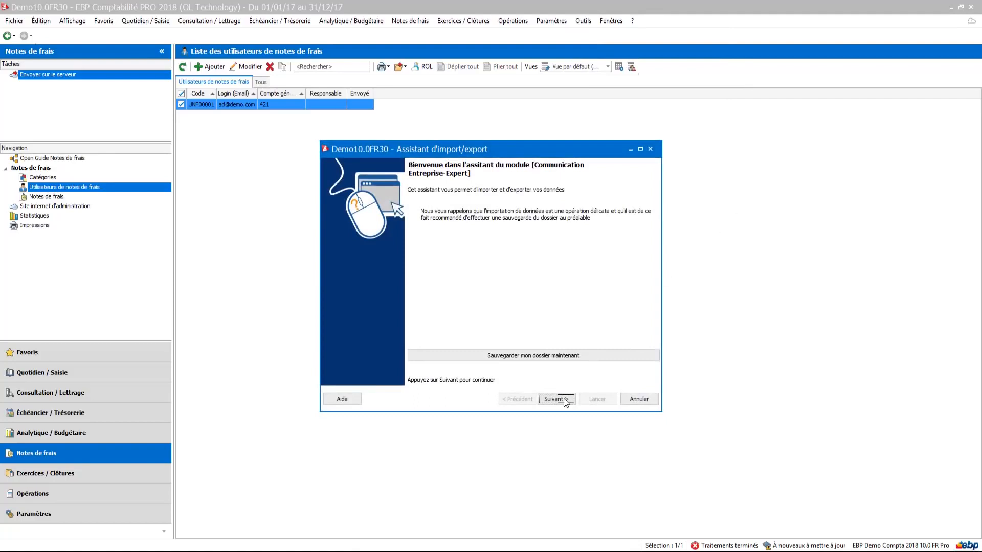
left_click(556, 398)
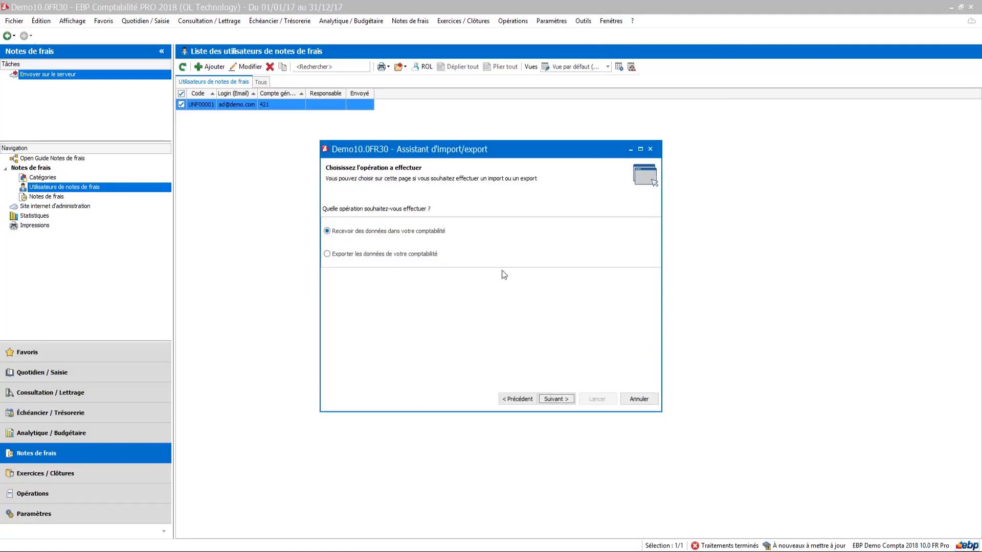
left_click(553, 400)
left_click(554, 400)
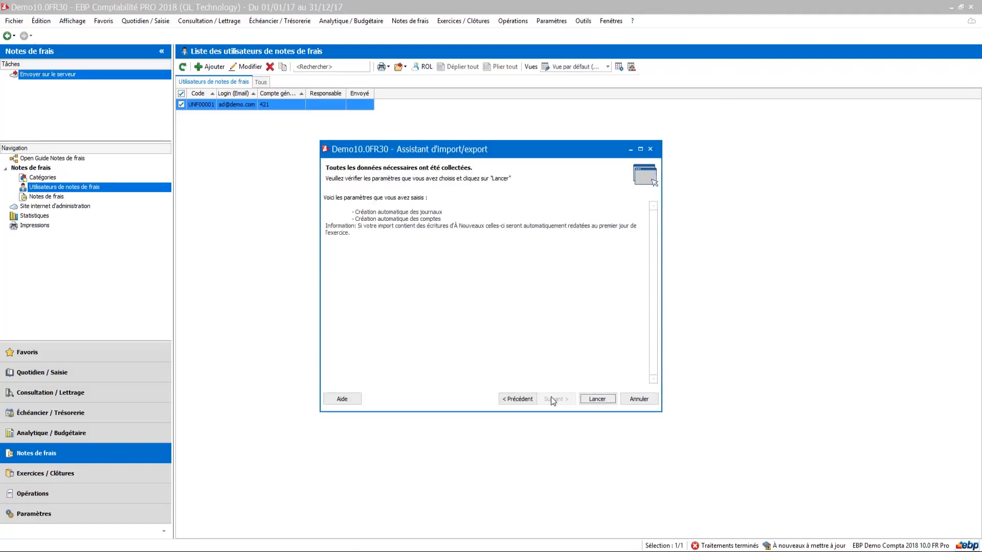
left_click(596, 399)
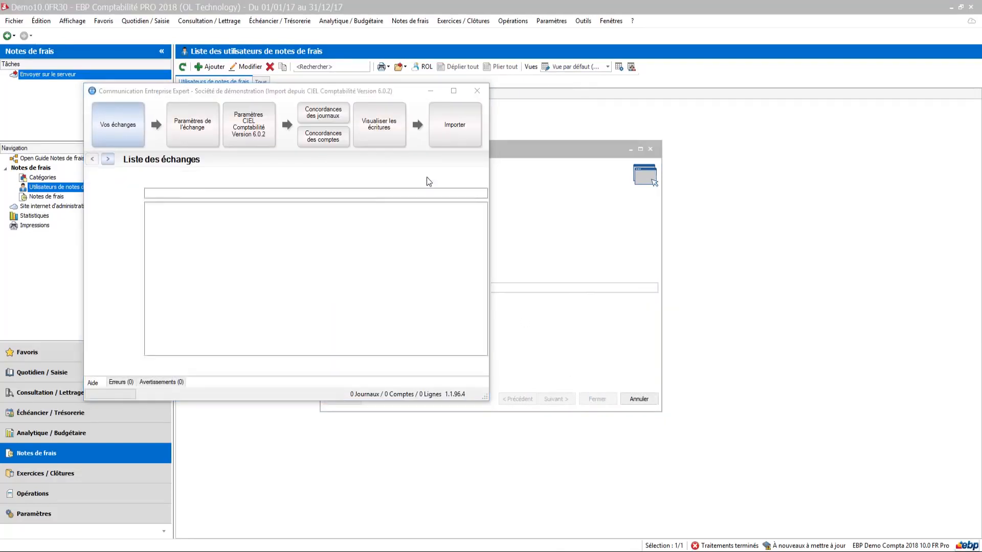
Step: Examine the source accounting programs offered for a new exchange, and close the exchange window and the import/export assistant
left_click(427, 177)
left_click_drag(399, 90, 570, 84)
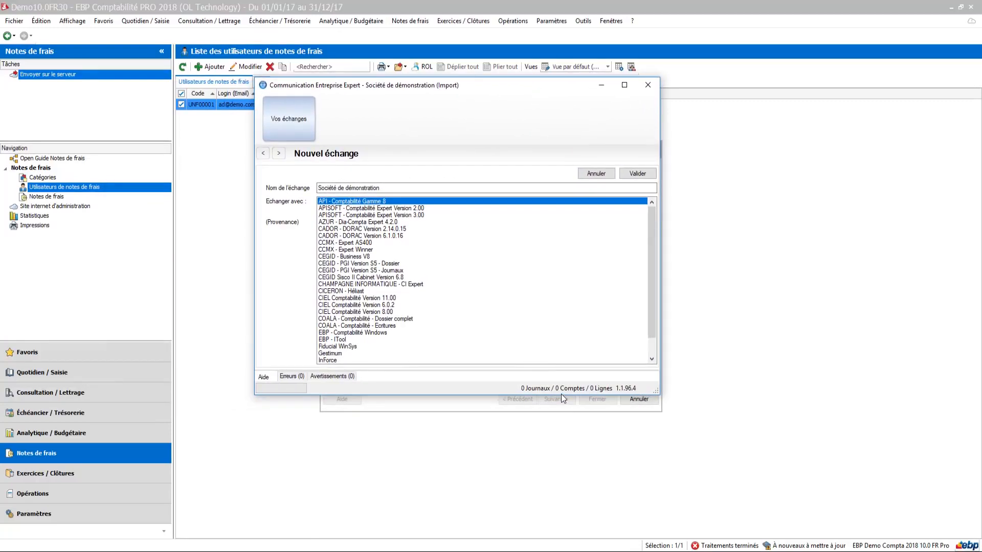
left_click_drag(560, 395, 584, 466)
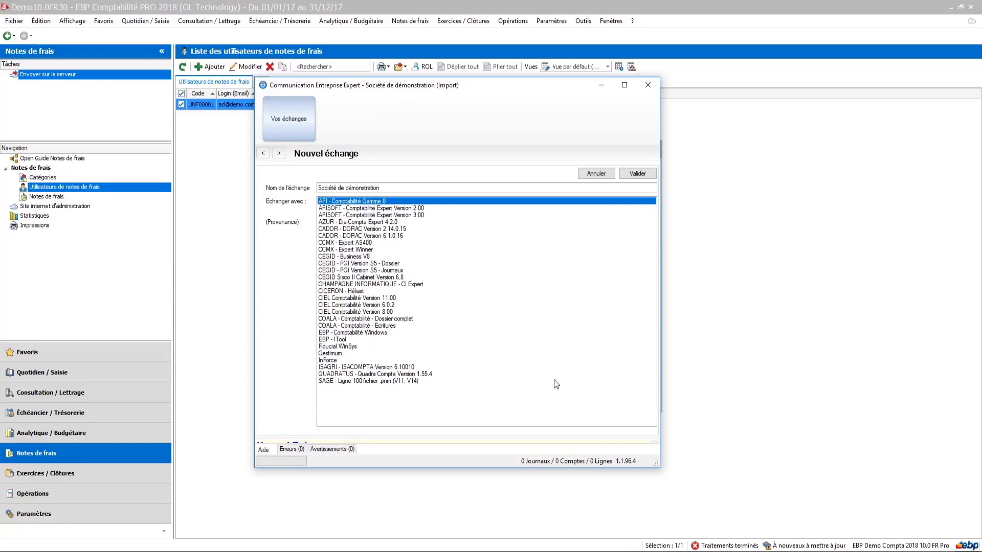
left_click(648, 84)
left_click(651, 149)
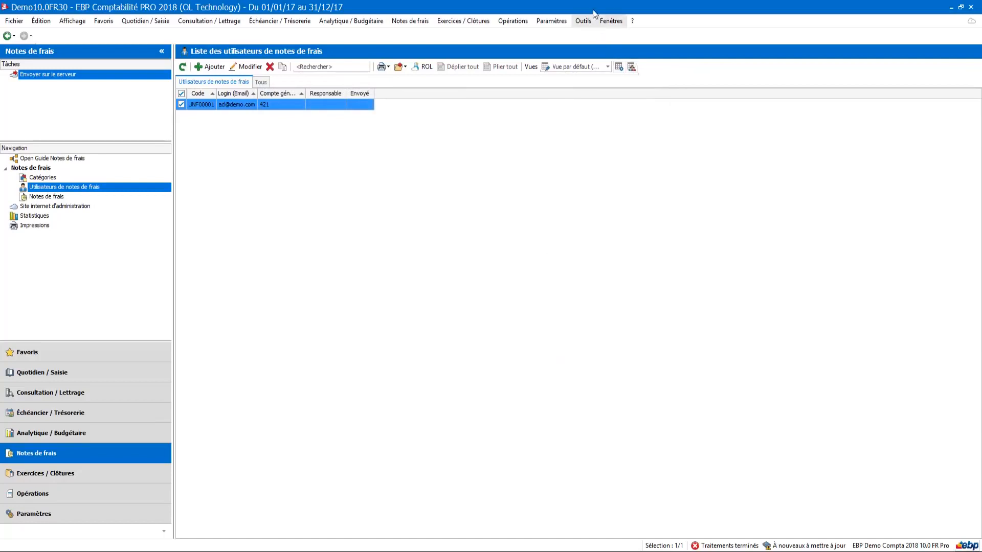
Step: Examine the data types available in the configurable import assistant (Import paramétrable), and close the assistant without importing
left_click(584, 21)
mouse_move(716, 181)
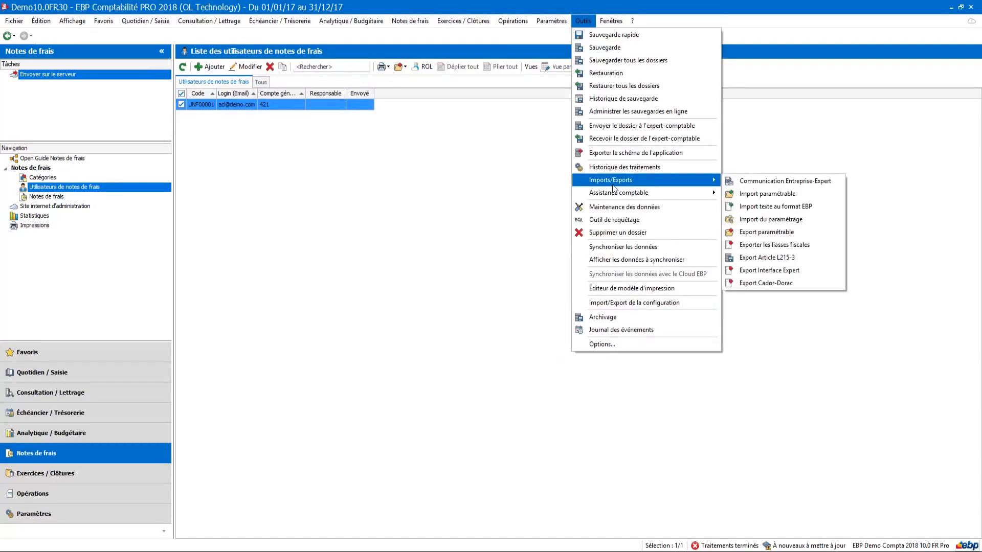
left_click(766, 196)
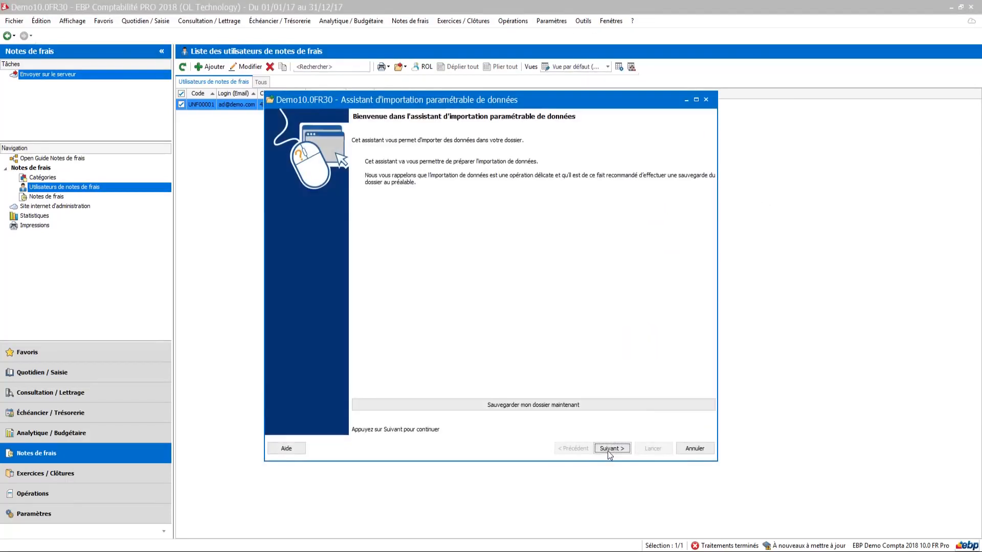
left_click(609, 450)
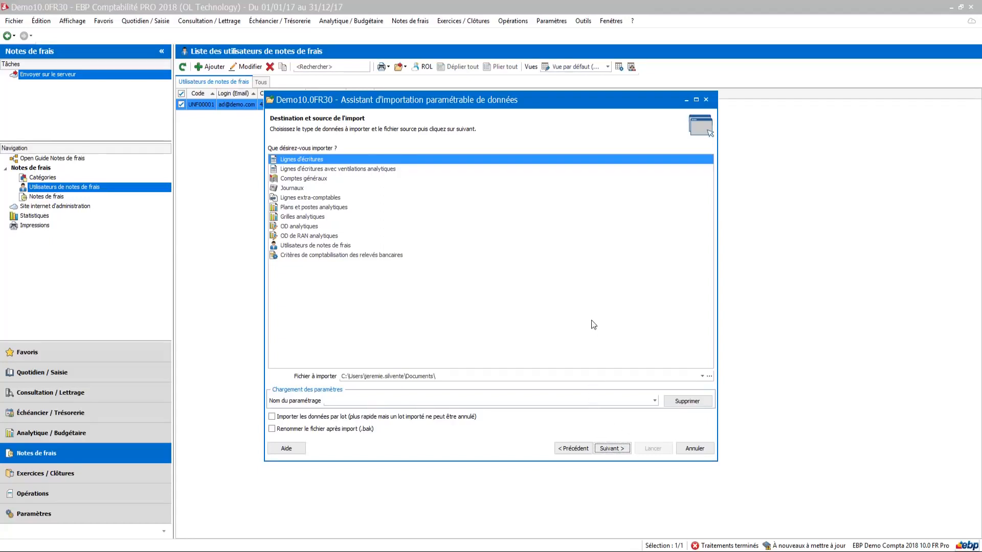
left_click(707, 100)
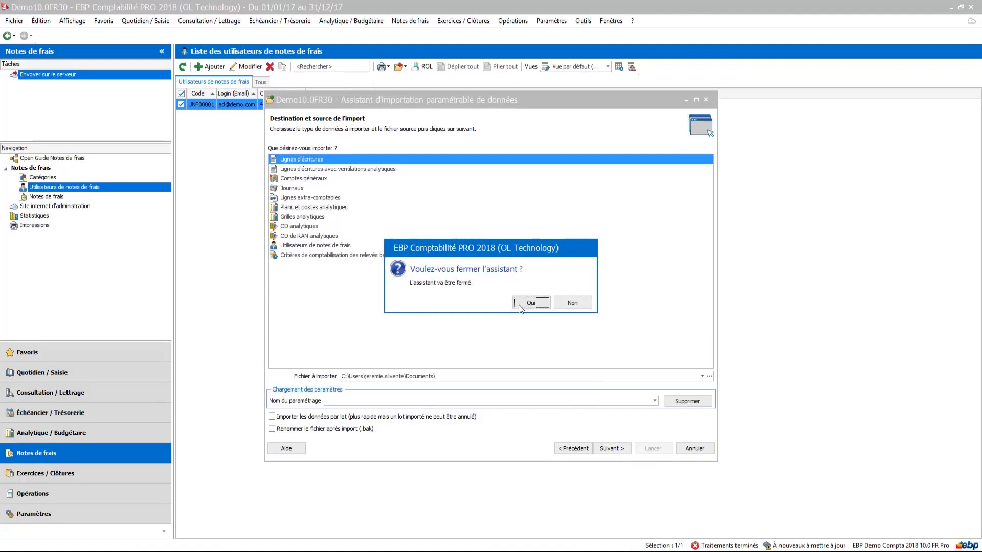
left_click(533, 306)
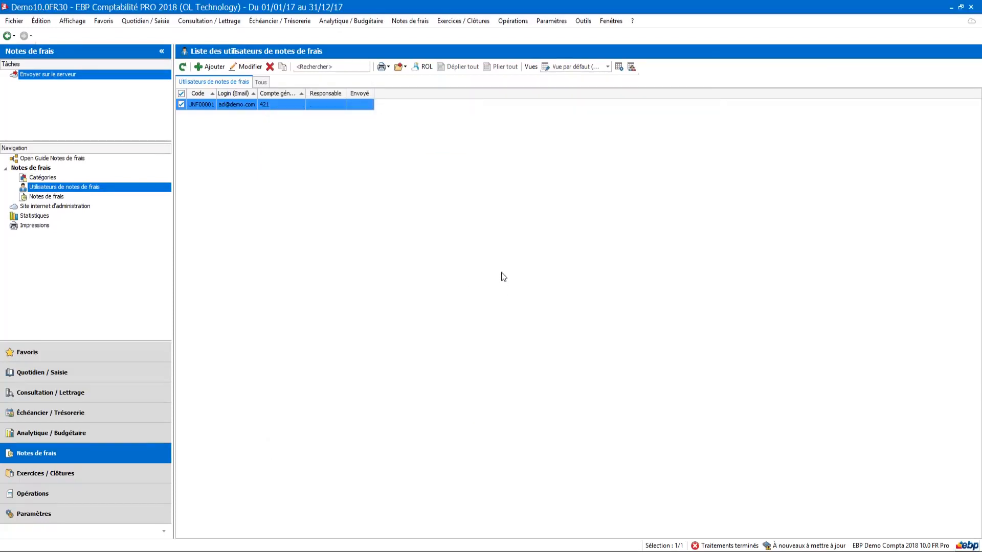